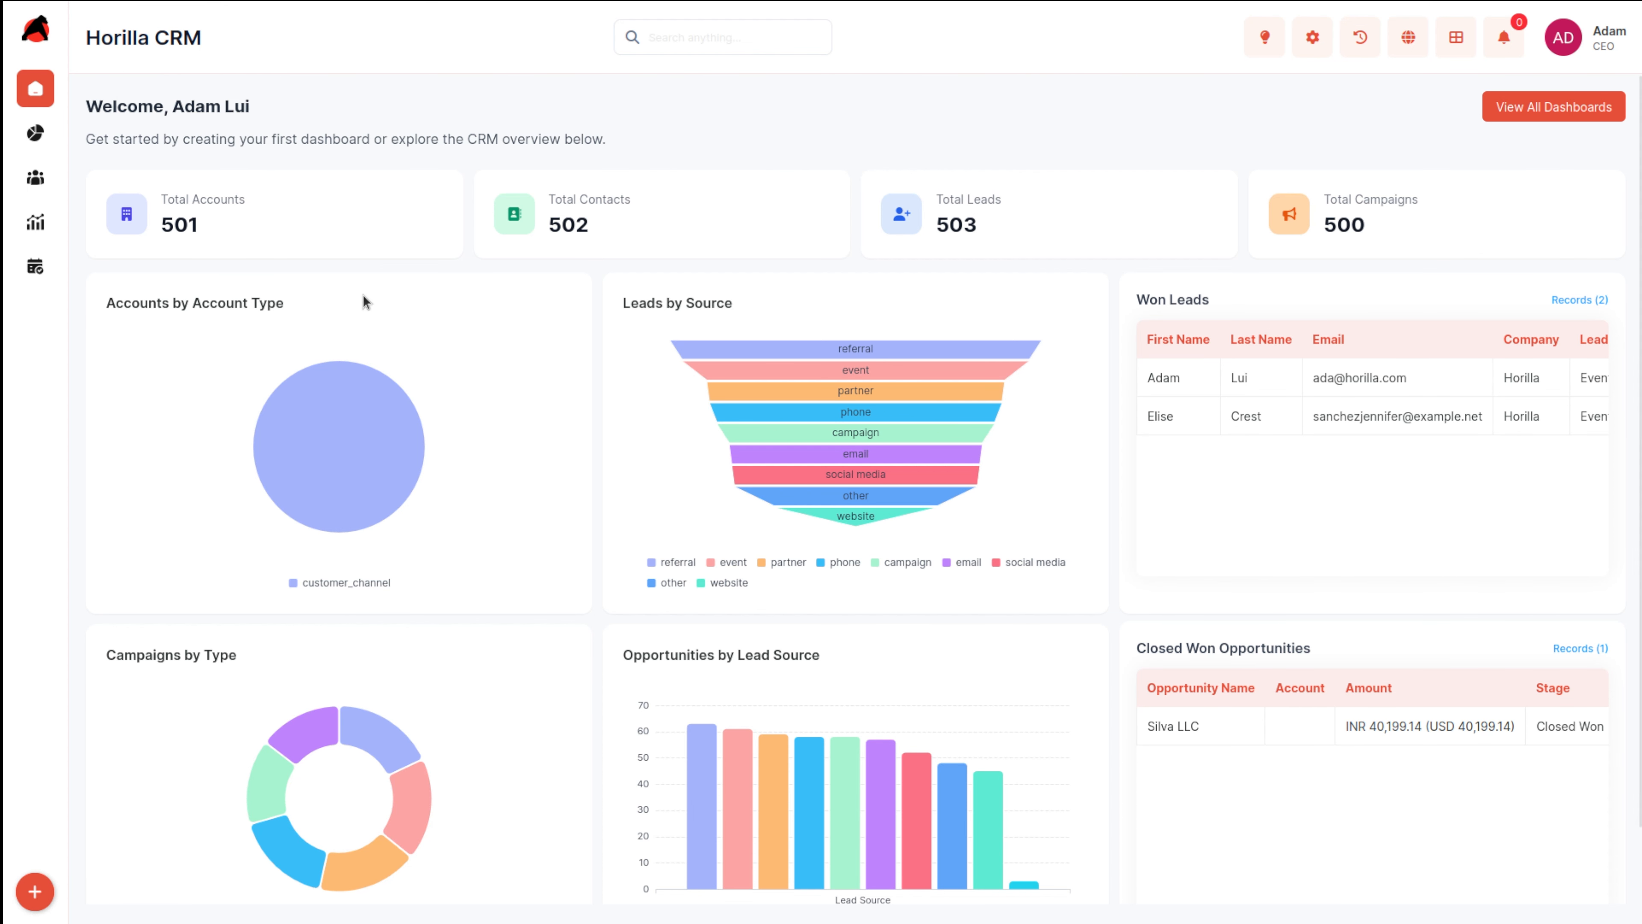
- Open the Leads list and sort it by First Name in ascending, descending and again ascending order
click(33, 138)
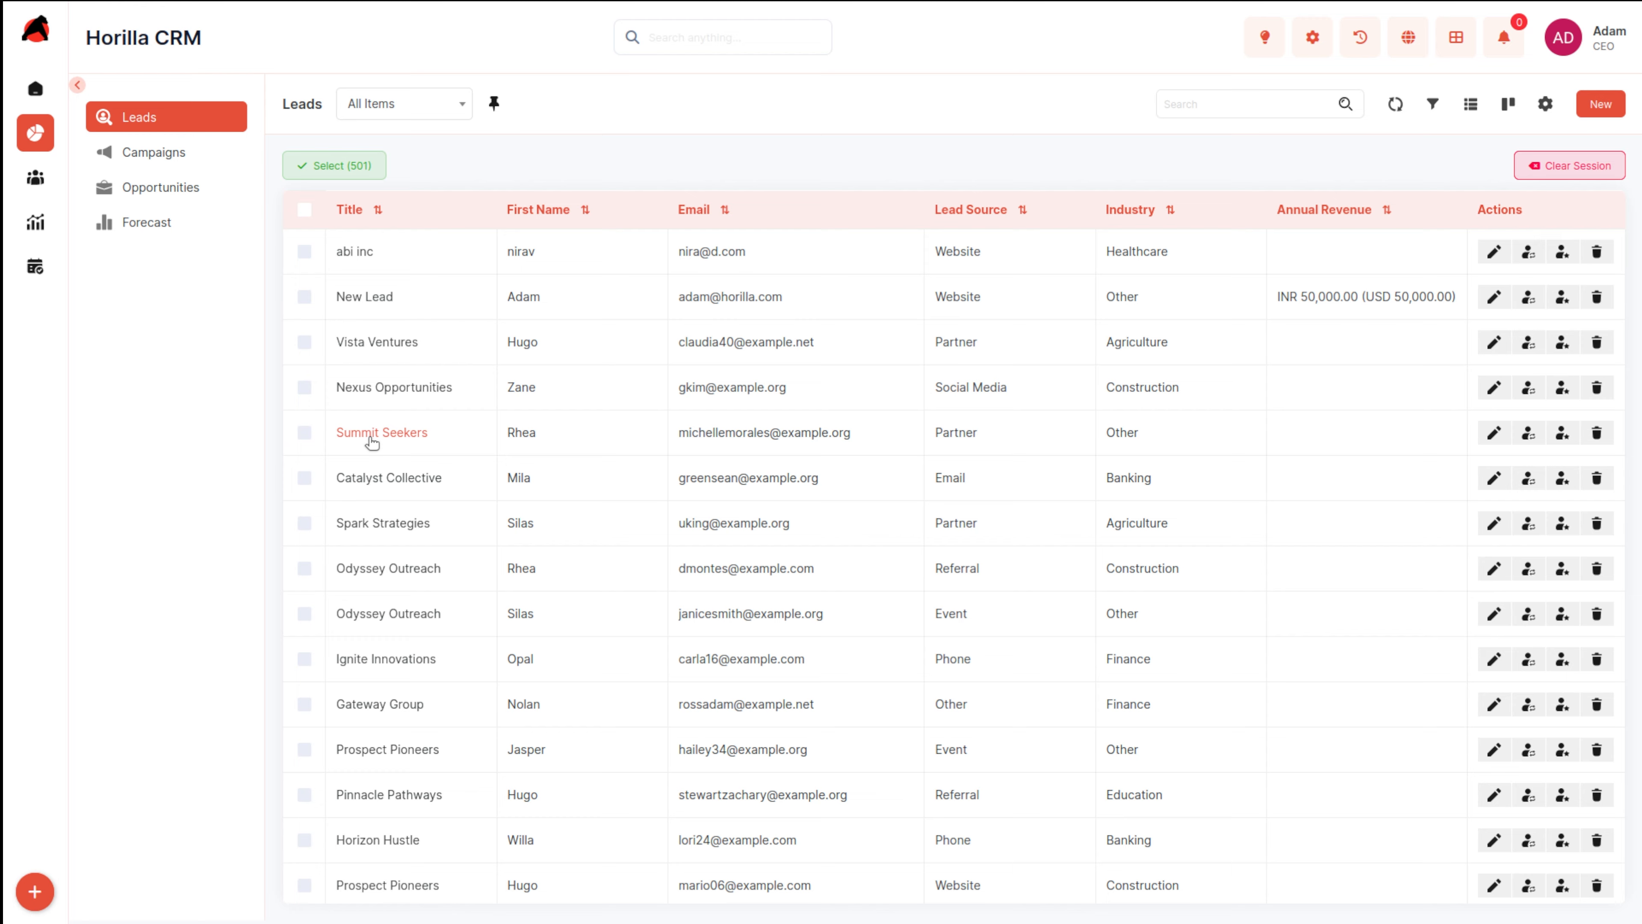
scroll(779, 646, down, 2)
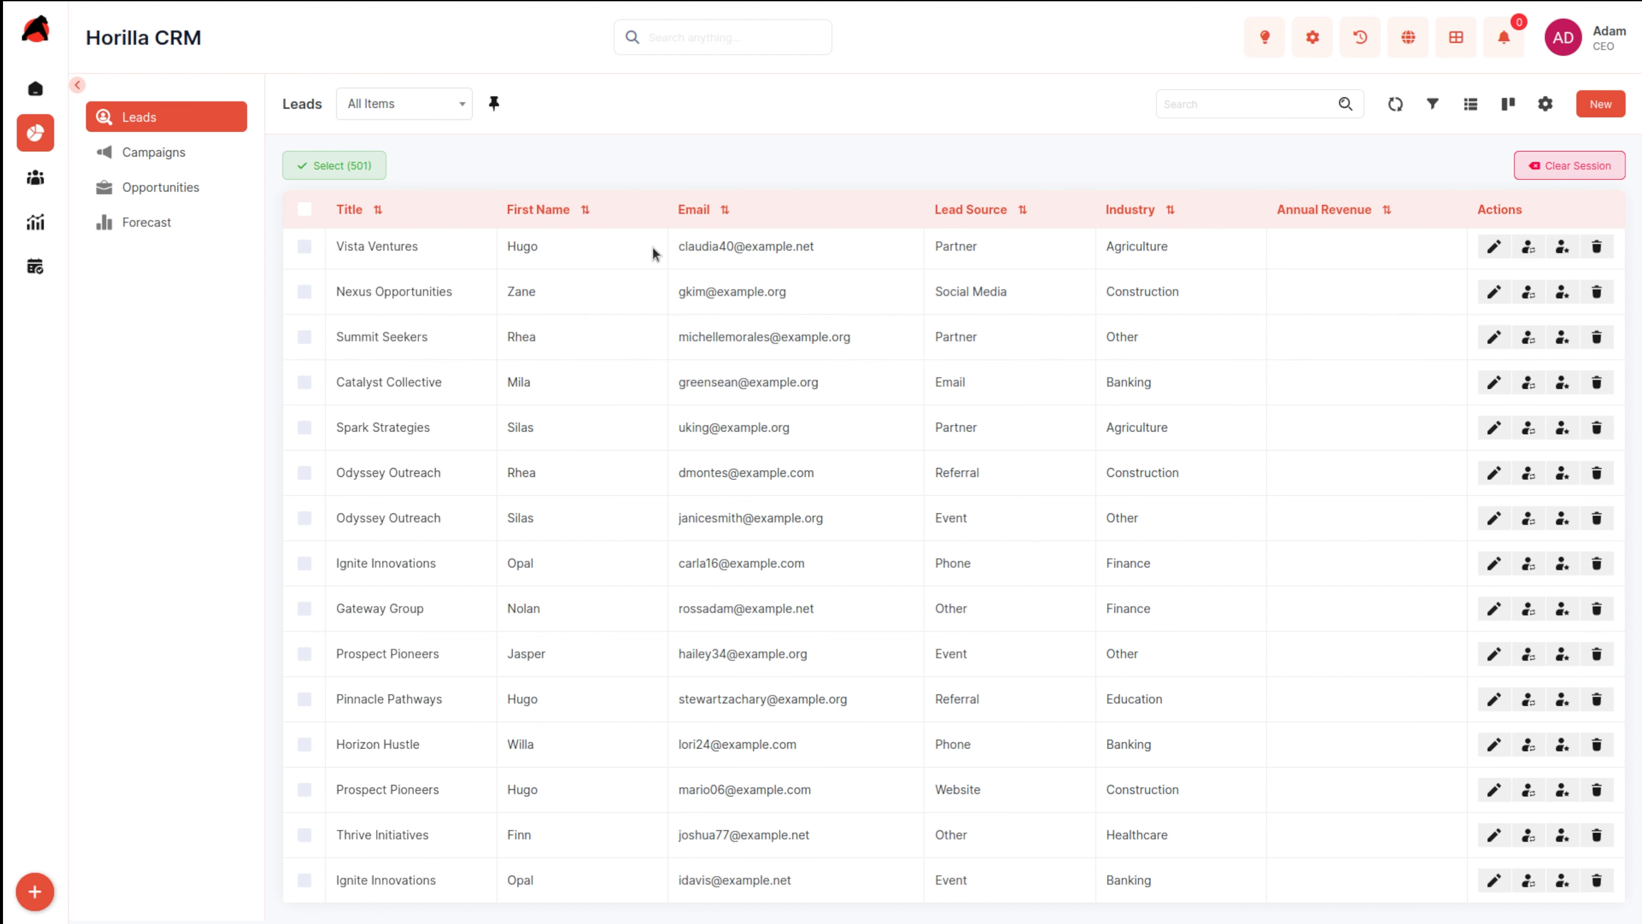
click(586, 210)
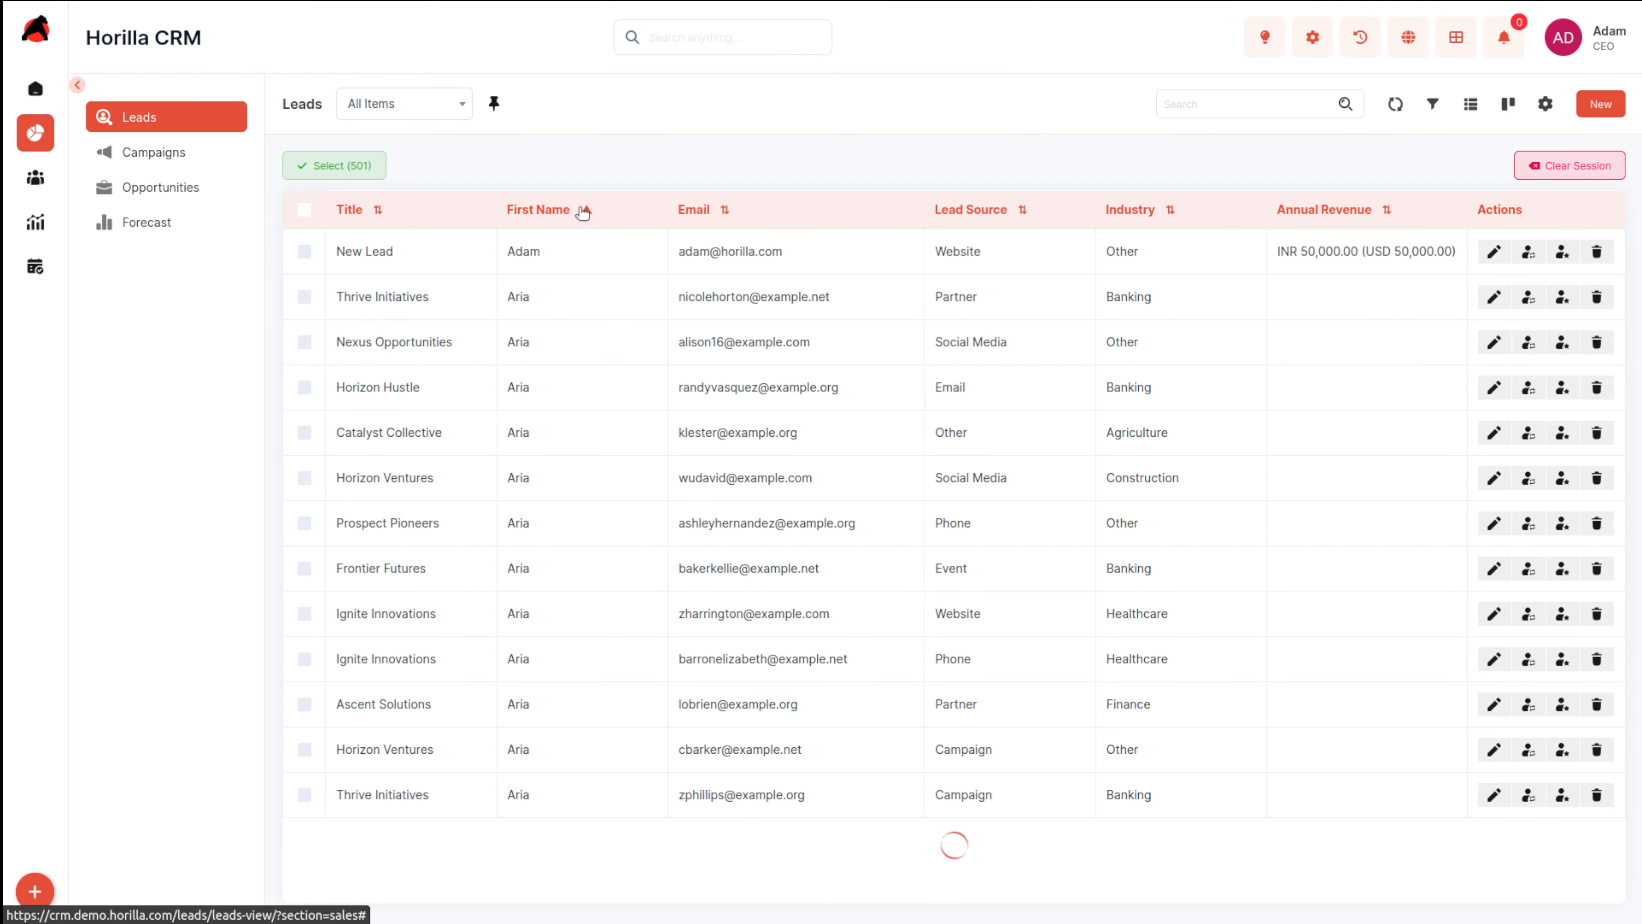
scroll(606, 874, down, 9)
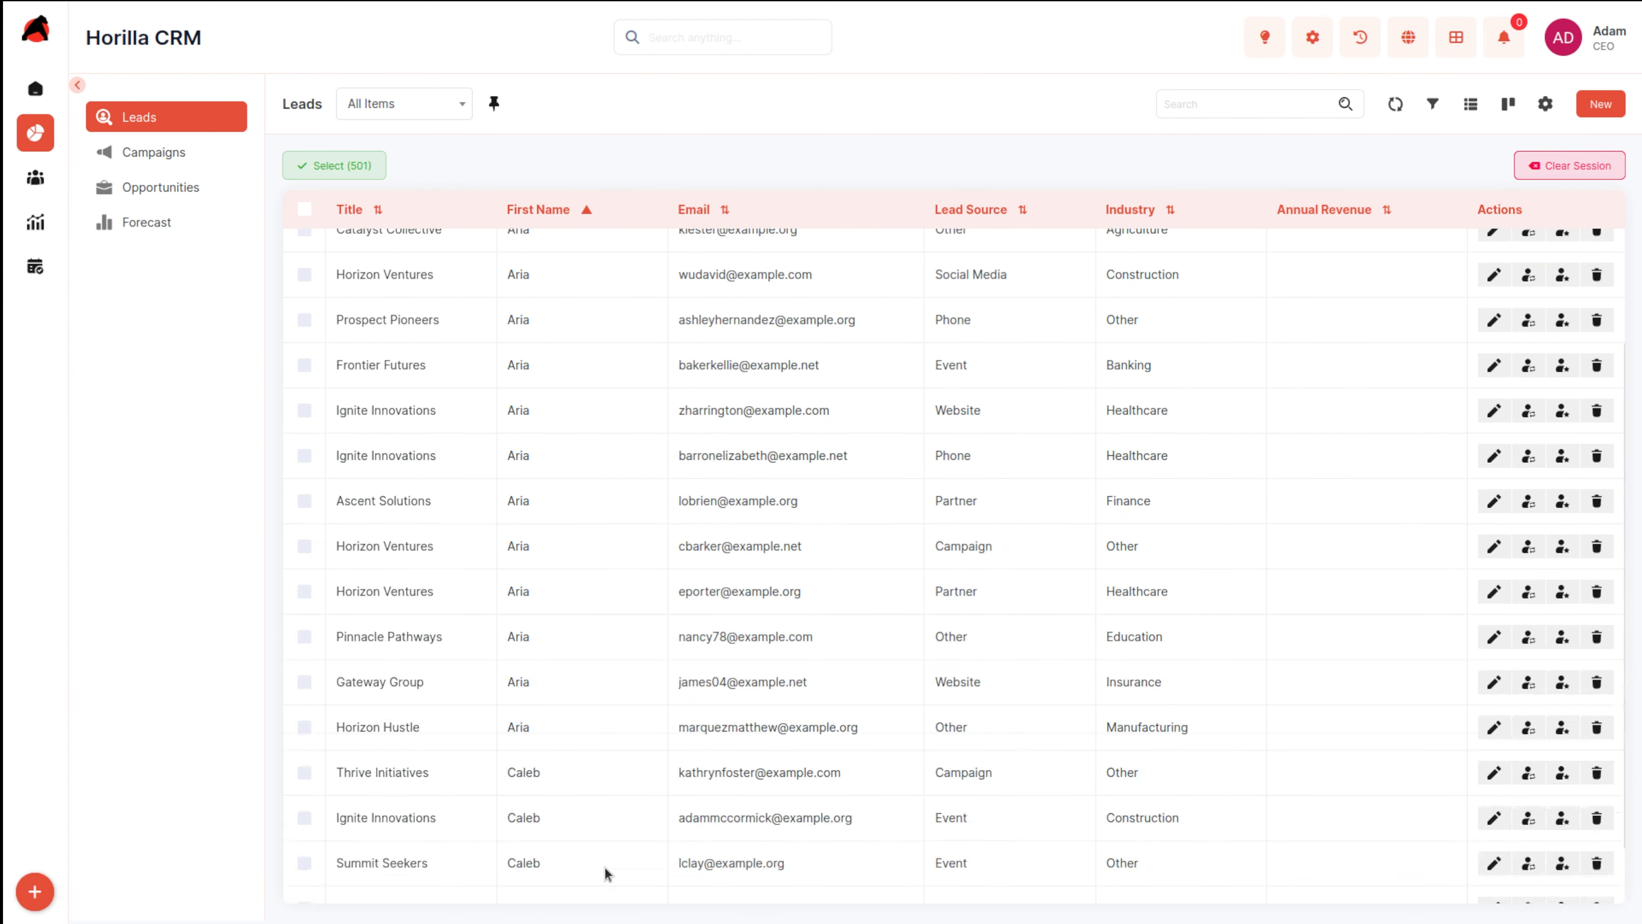
scroll(606, 874, up, 9)
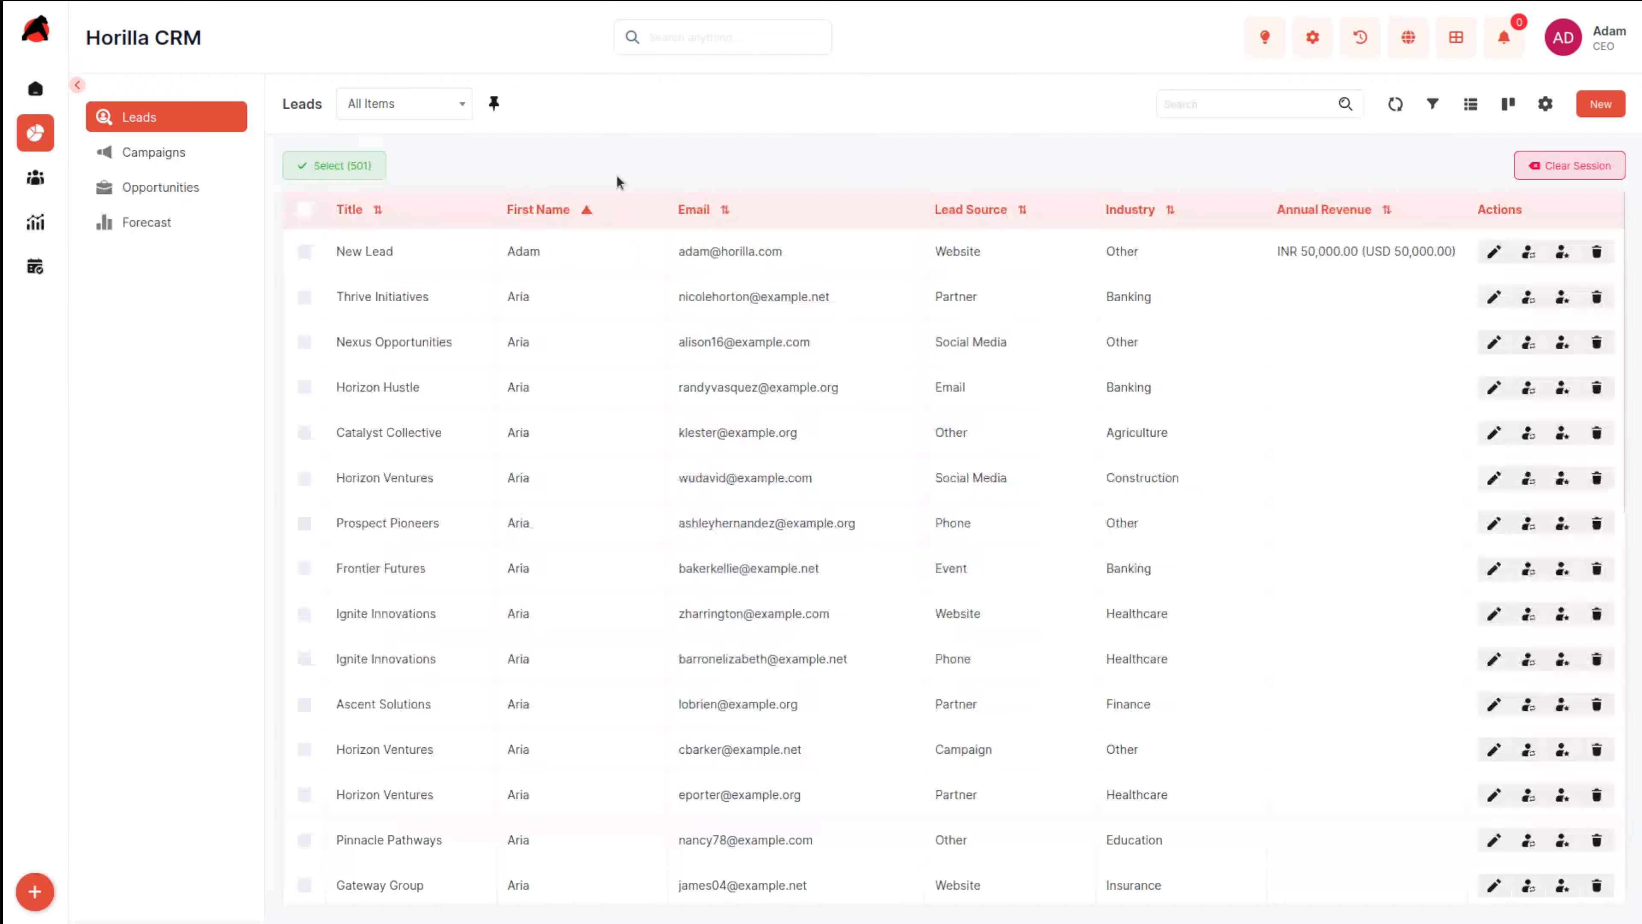
click(588, 210)
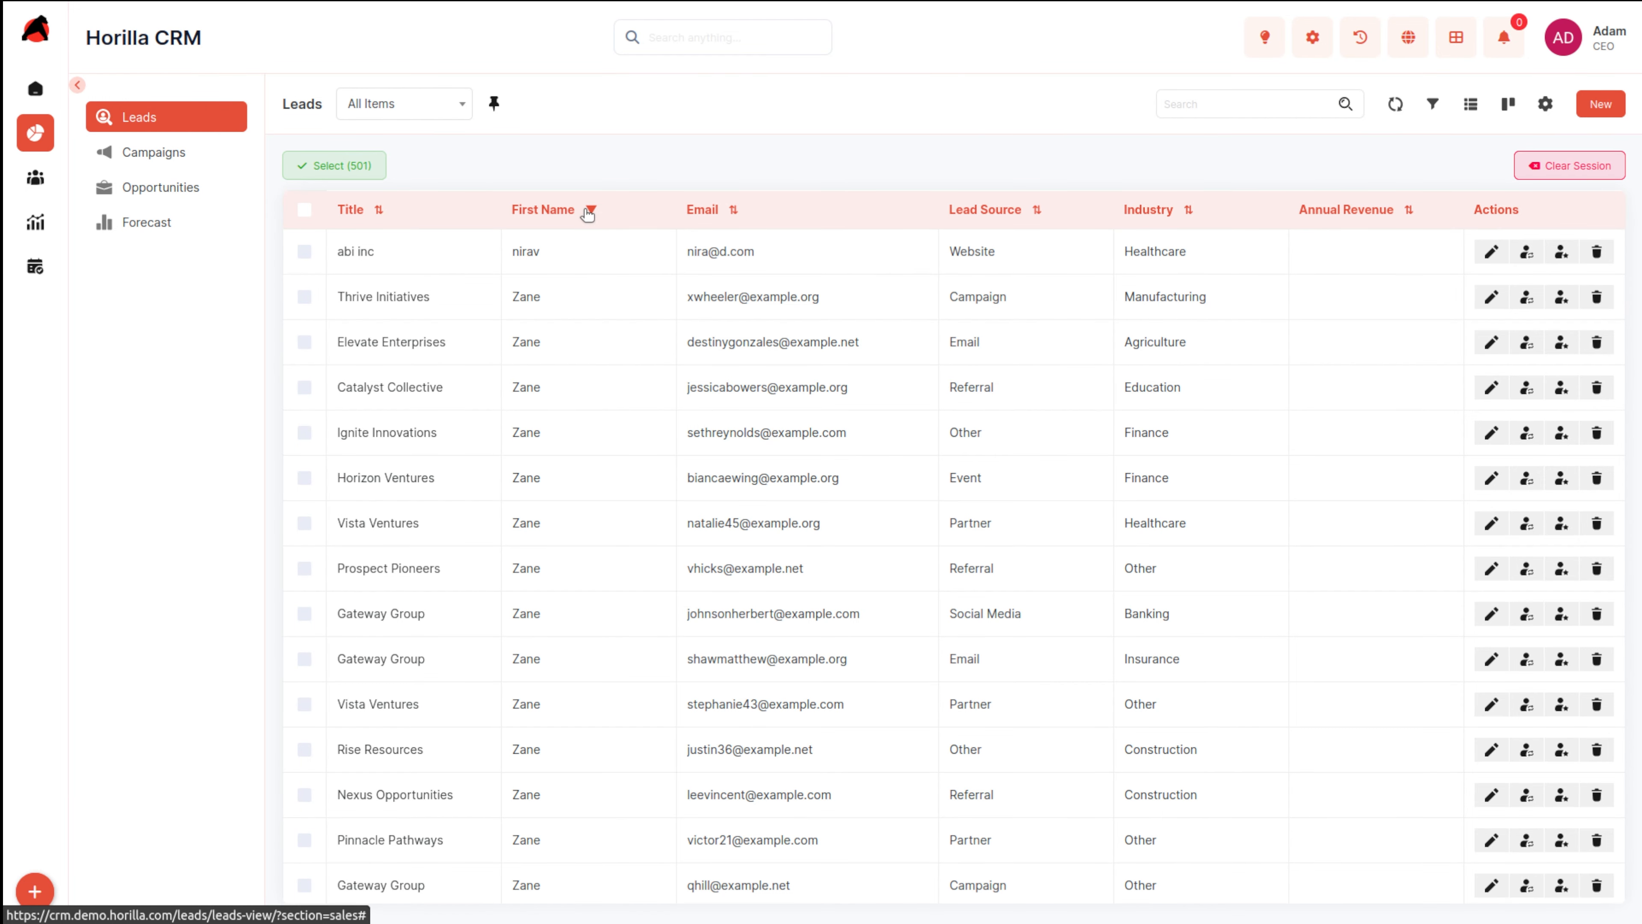
click(585, 210)
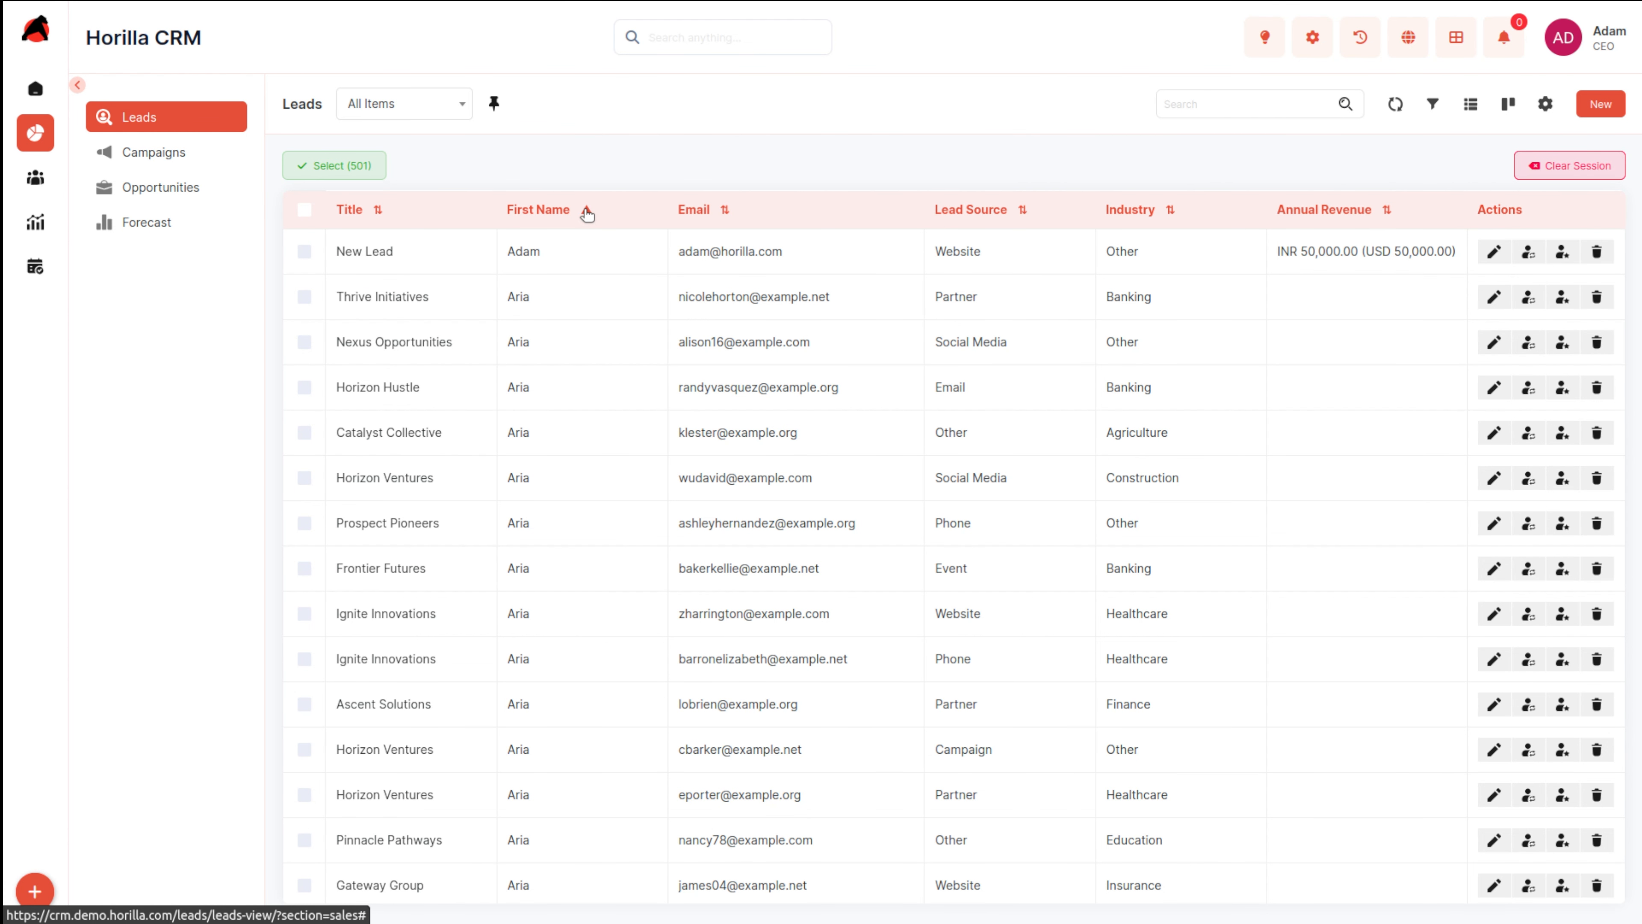
- Search the leads for "new" and clear the search to restore the full list
click(1211, 104)
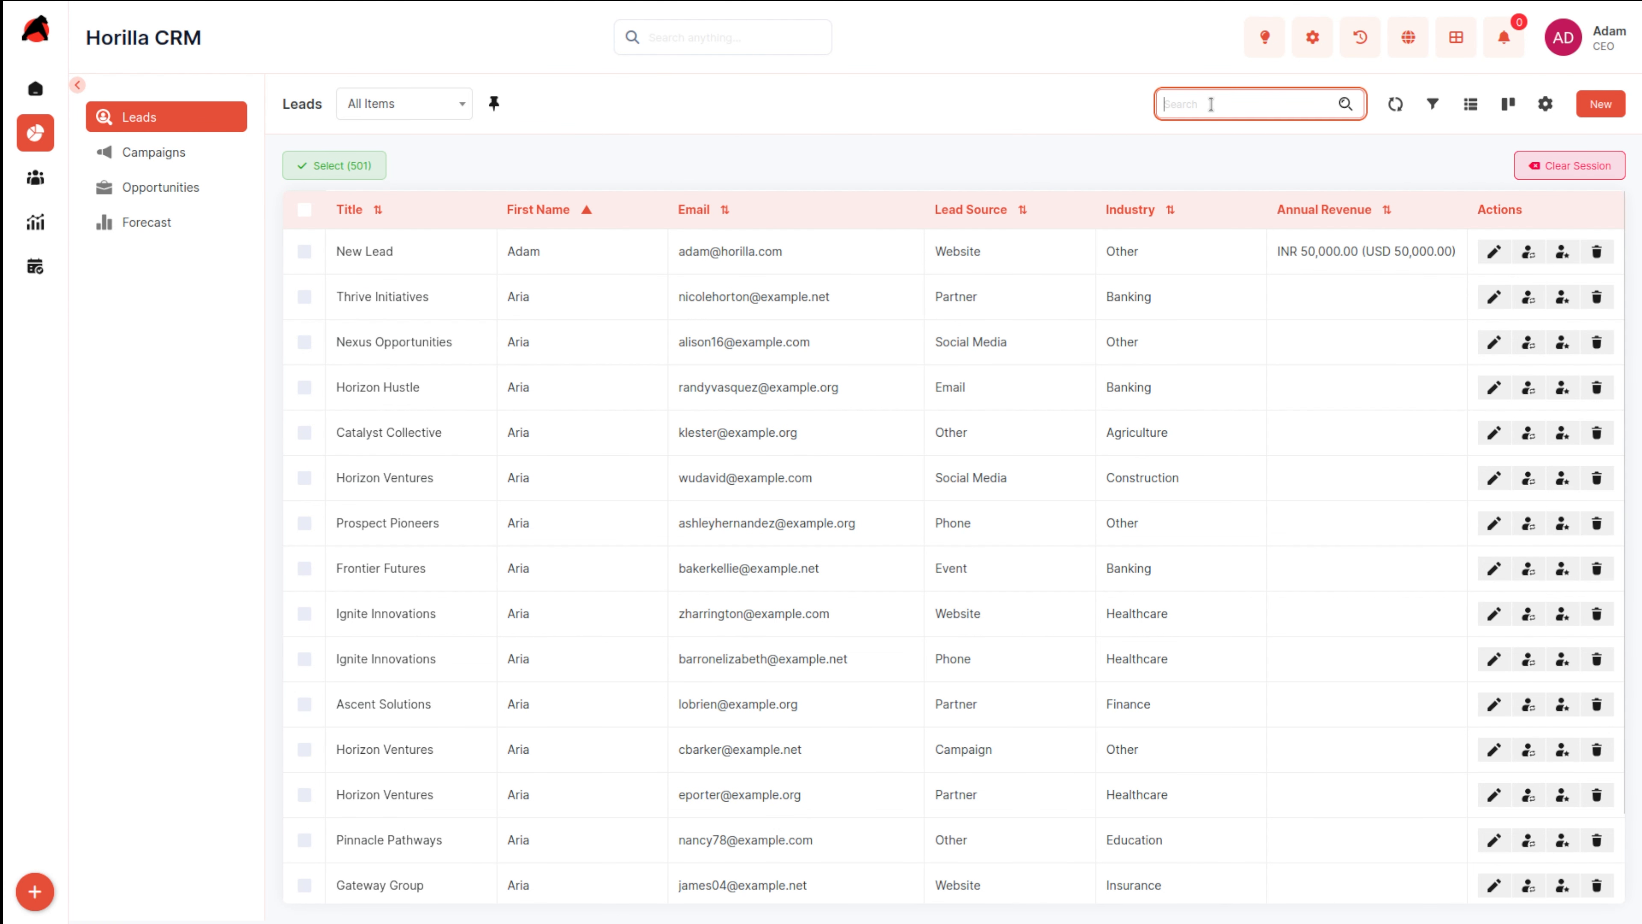
text(new)
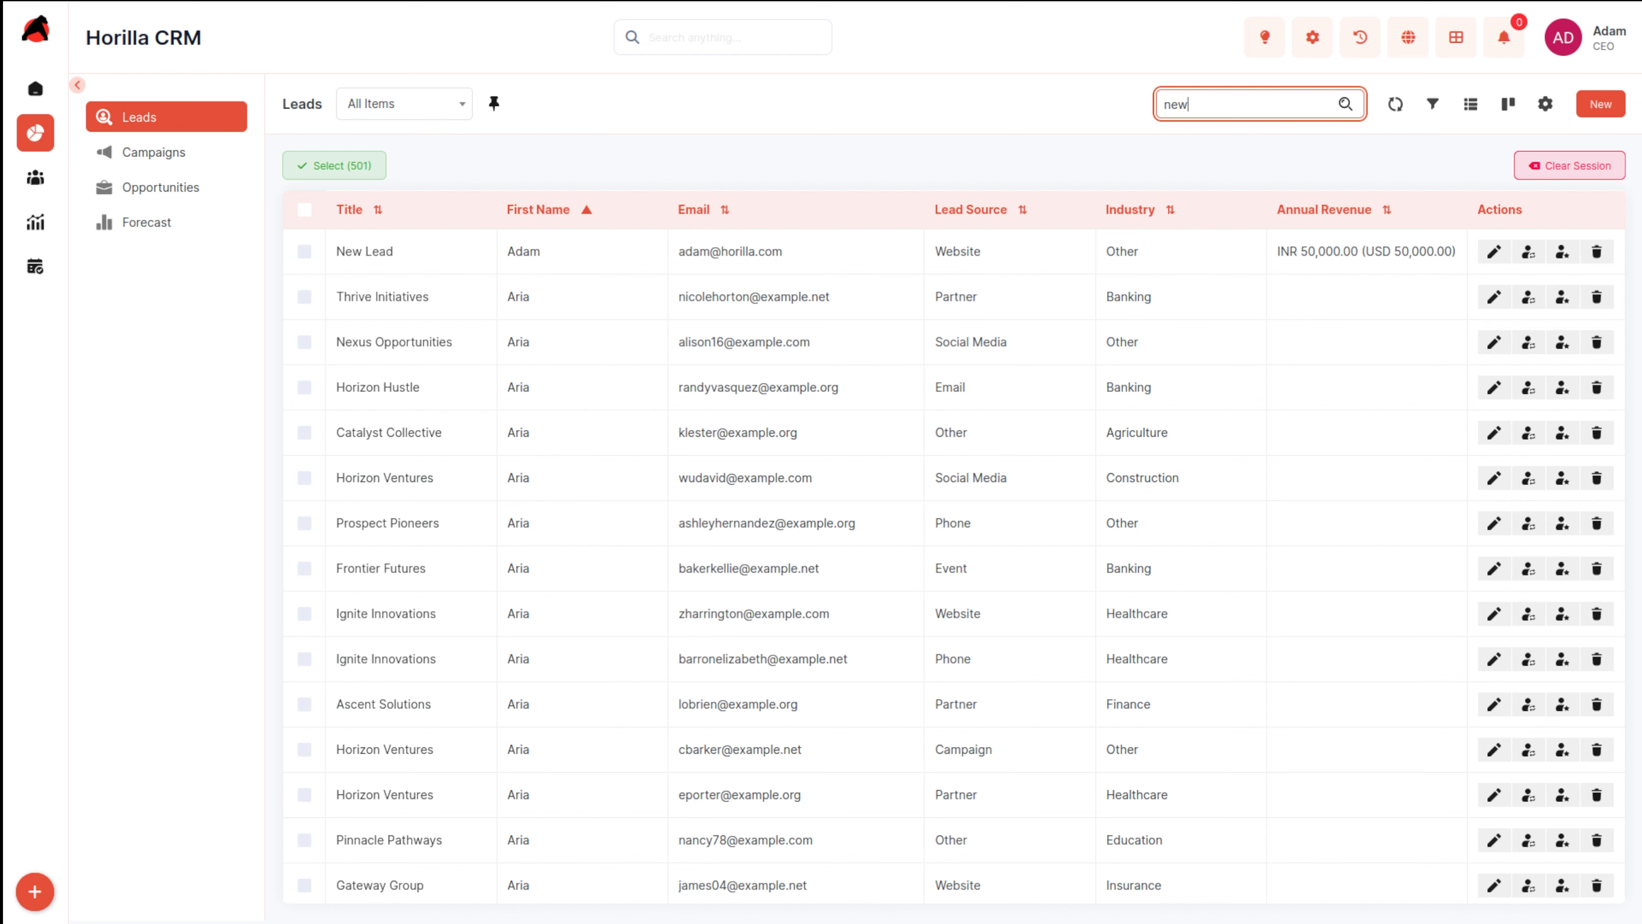
key(Return)
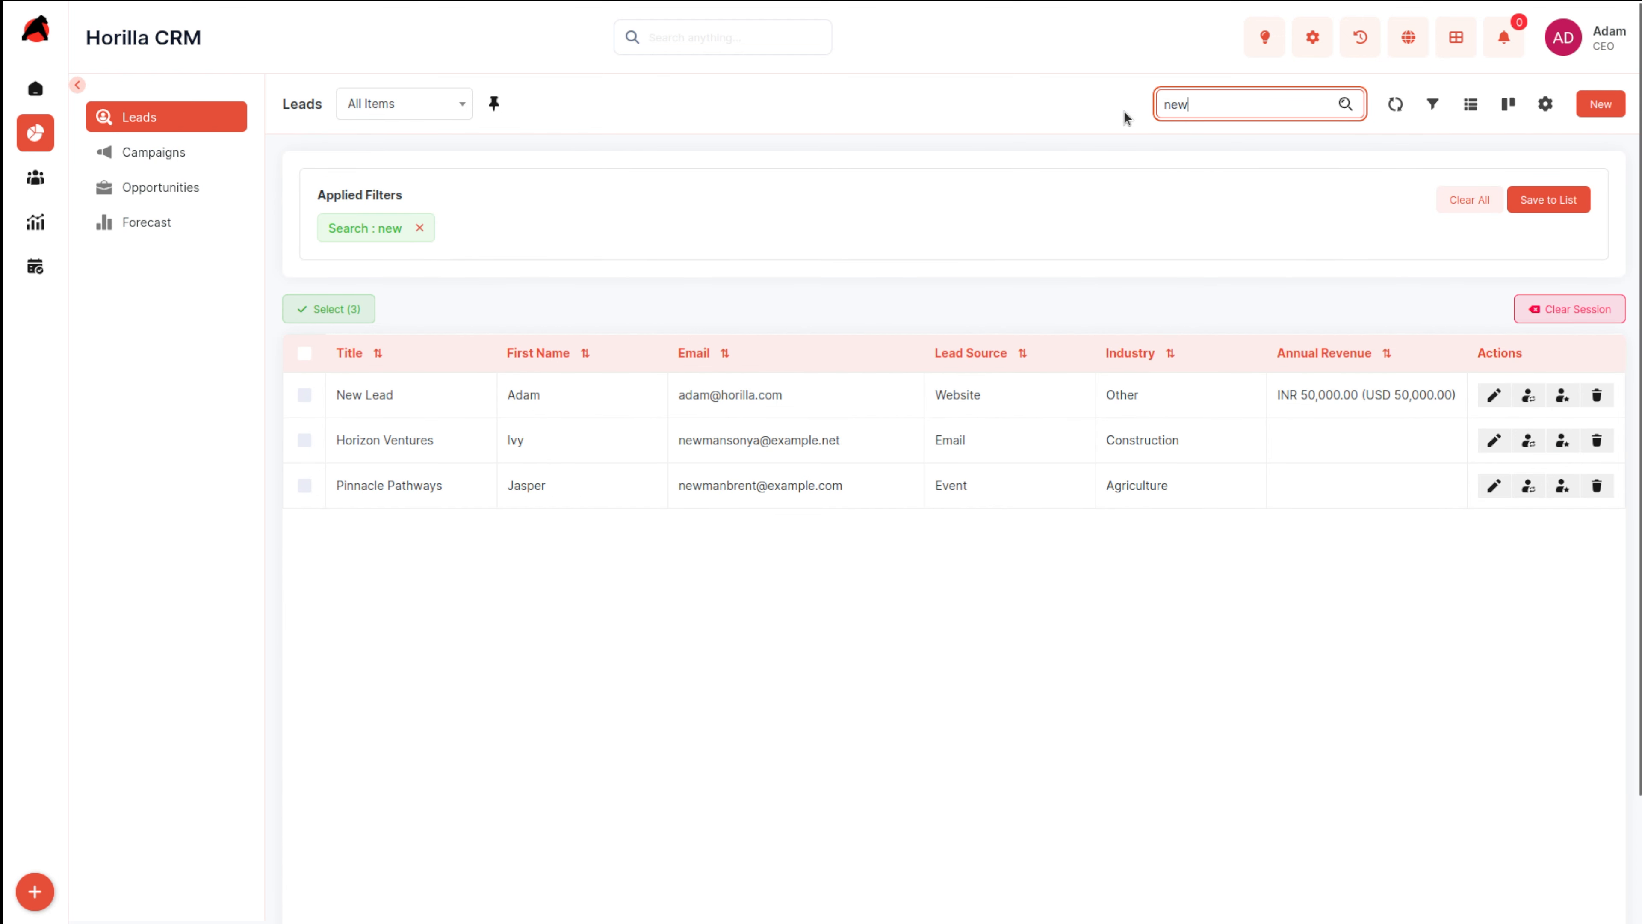
key(BackSpace)
key(BackSpace)
key(BackSpace)
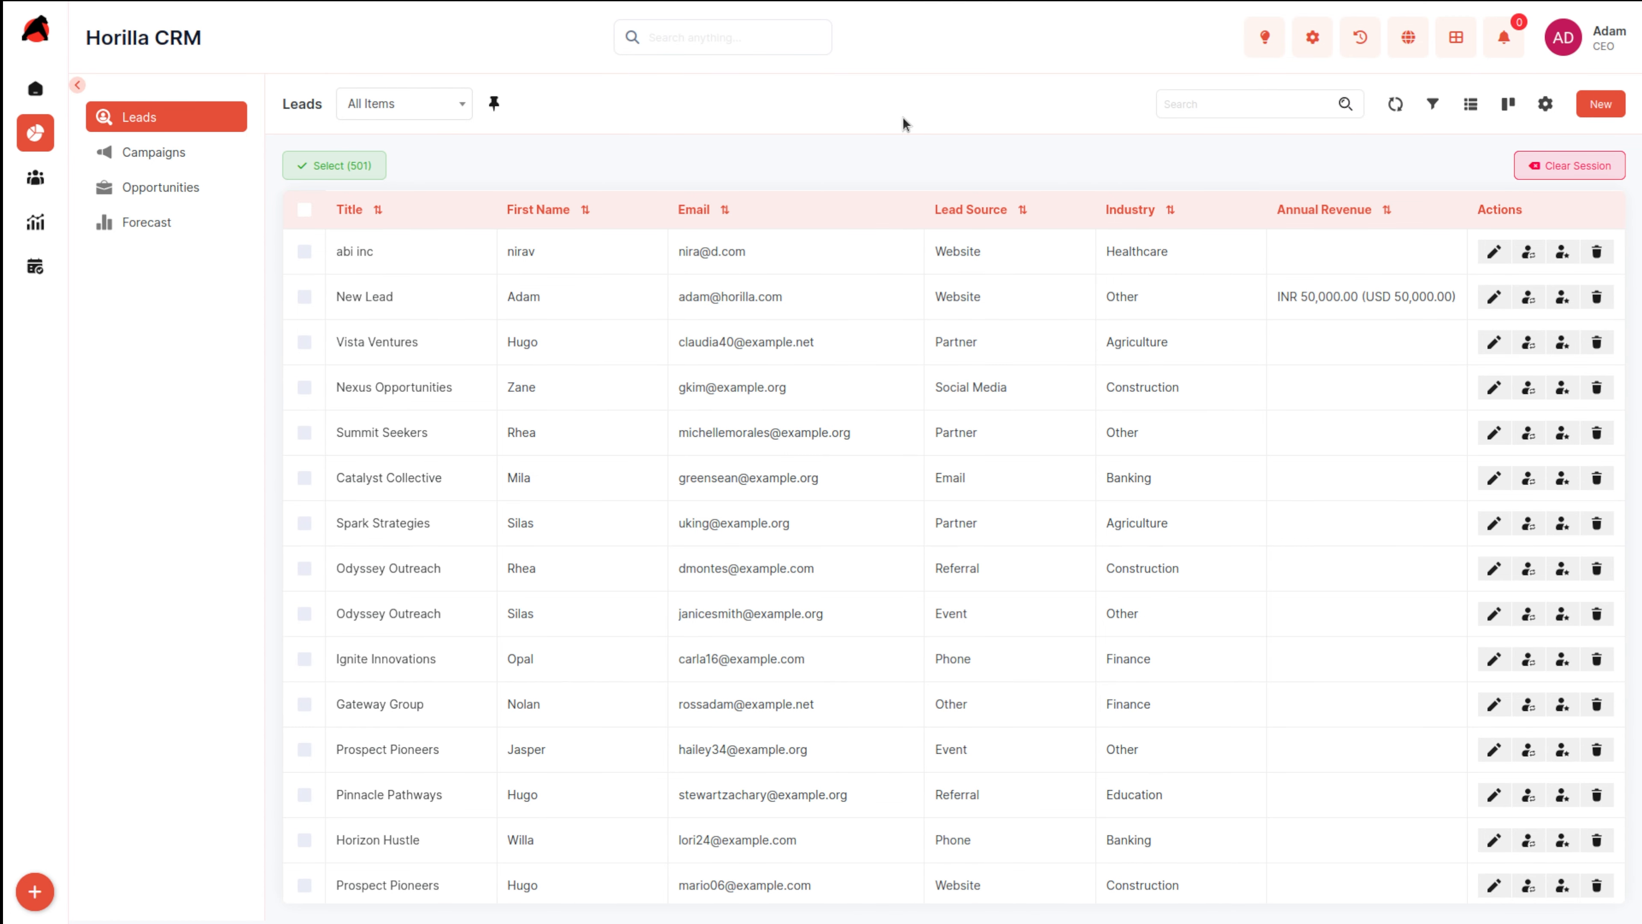
- Open the lead filters and look through the available filter fields, the operator list and the value field
click(1433, 107)
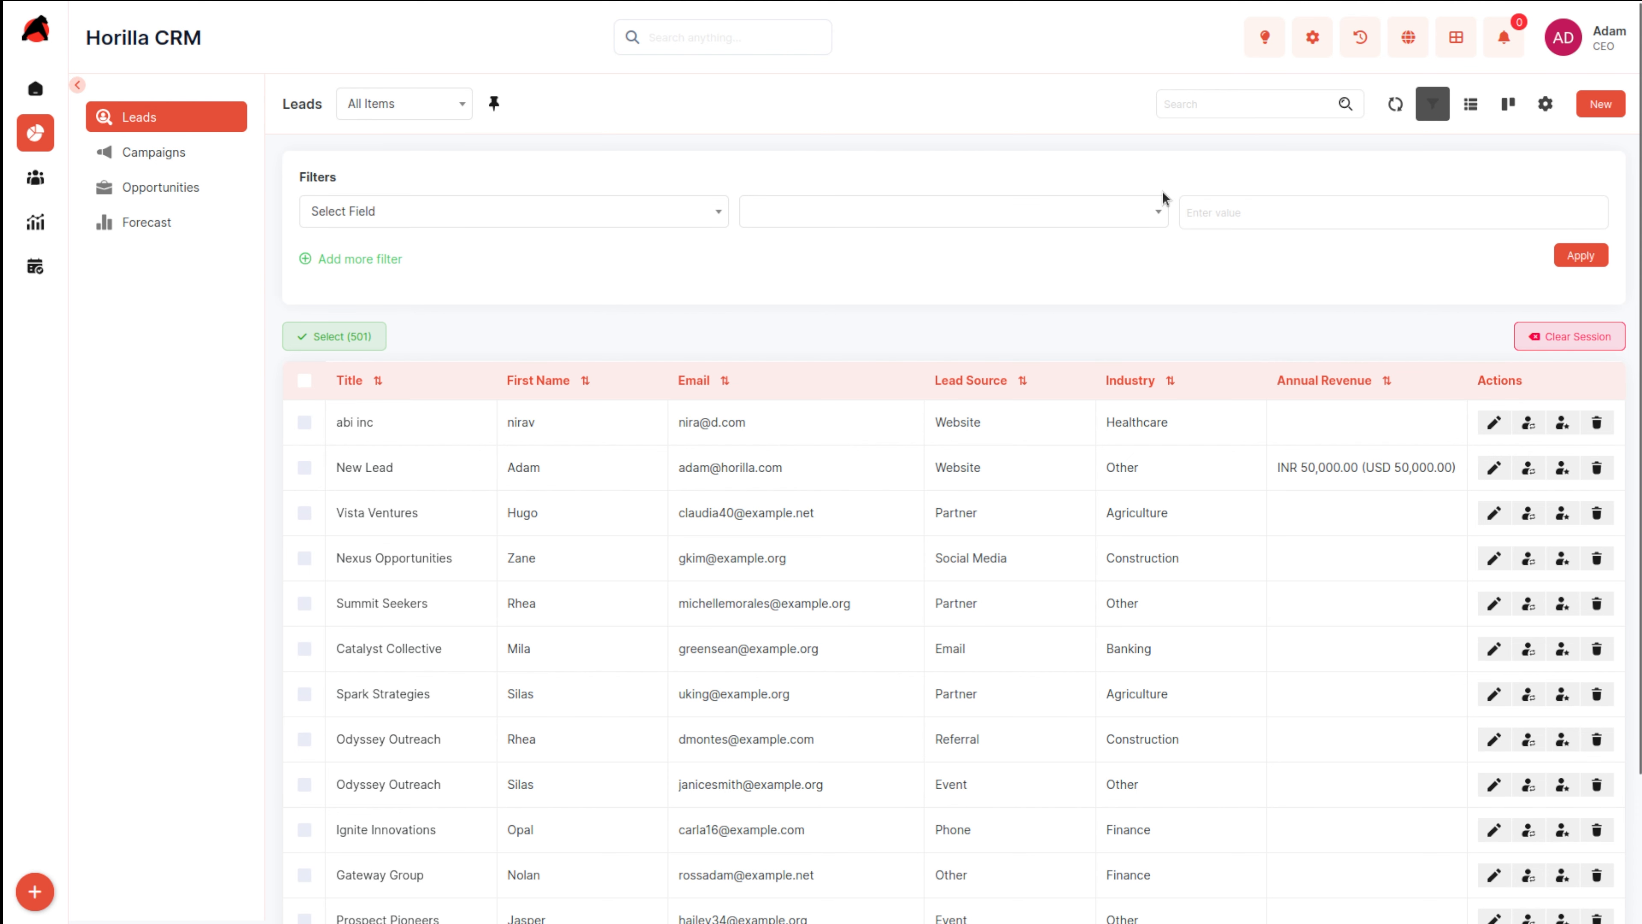
click(545, 216)
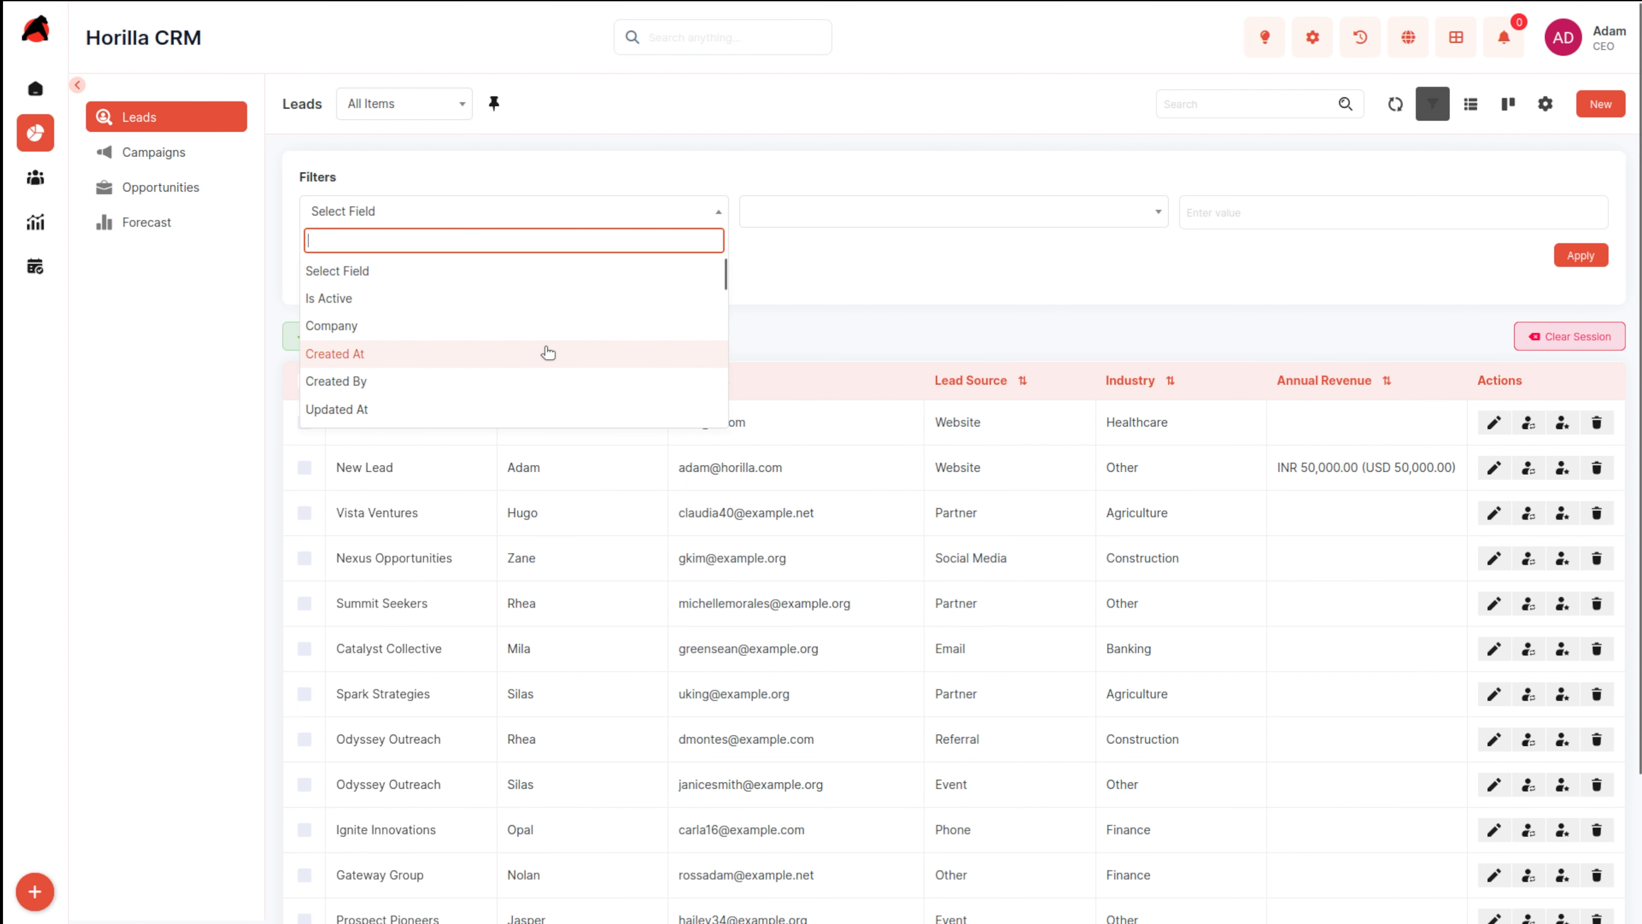
scroll(546, 356, down, 2)
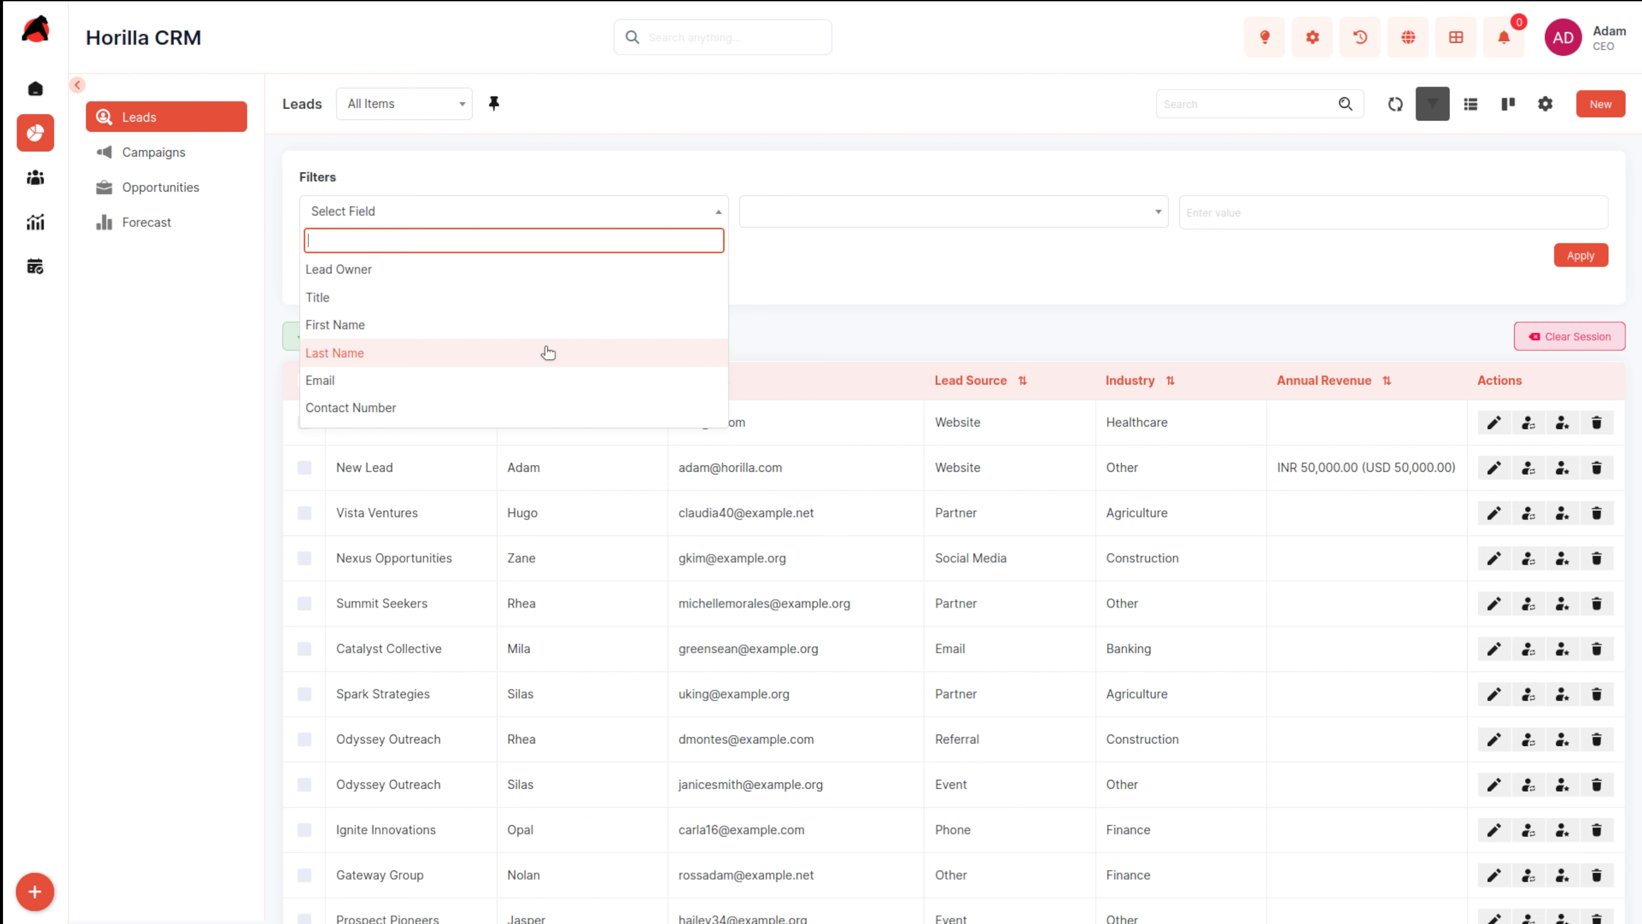
scroll(548, 352, down, 5)
scroll(548, 351, up, 5)
scroll(548, 352, down, 2)
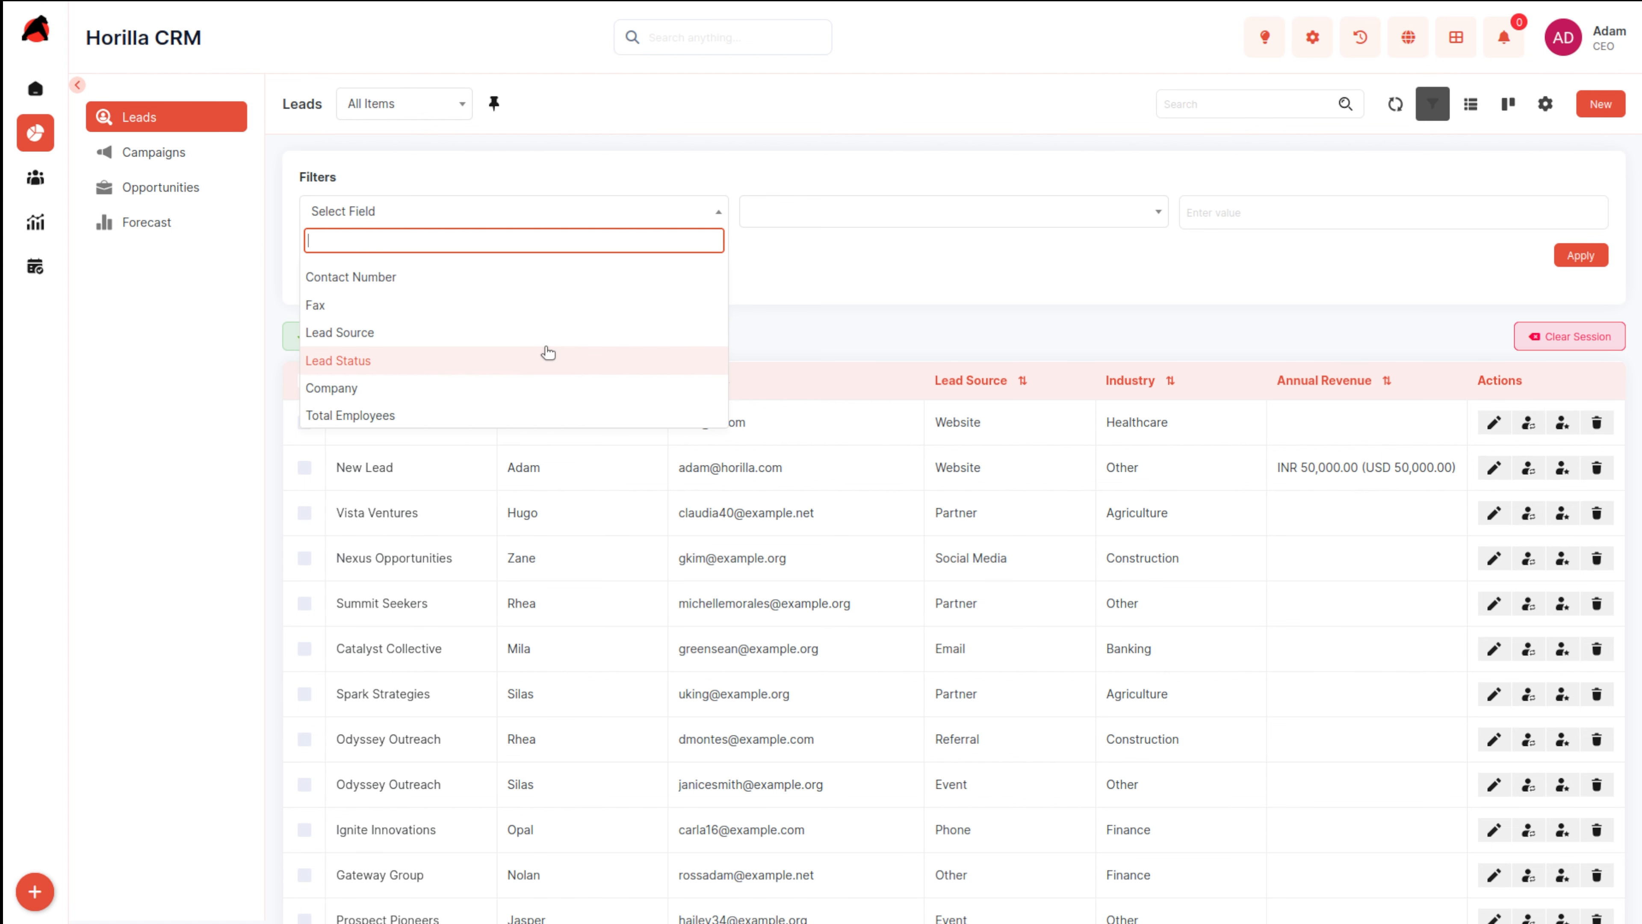
scroll(548, 352, down, 3)
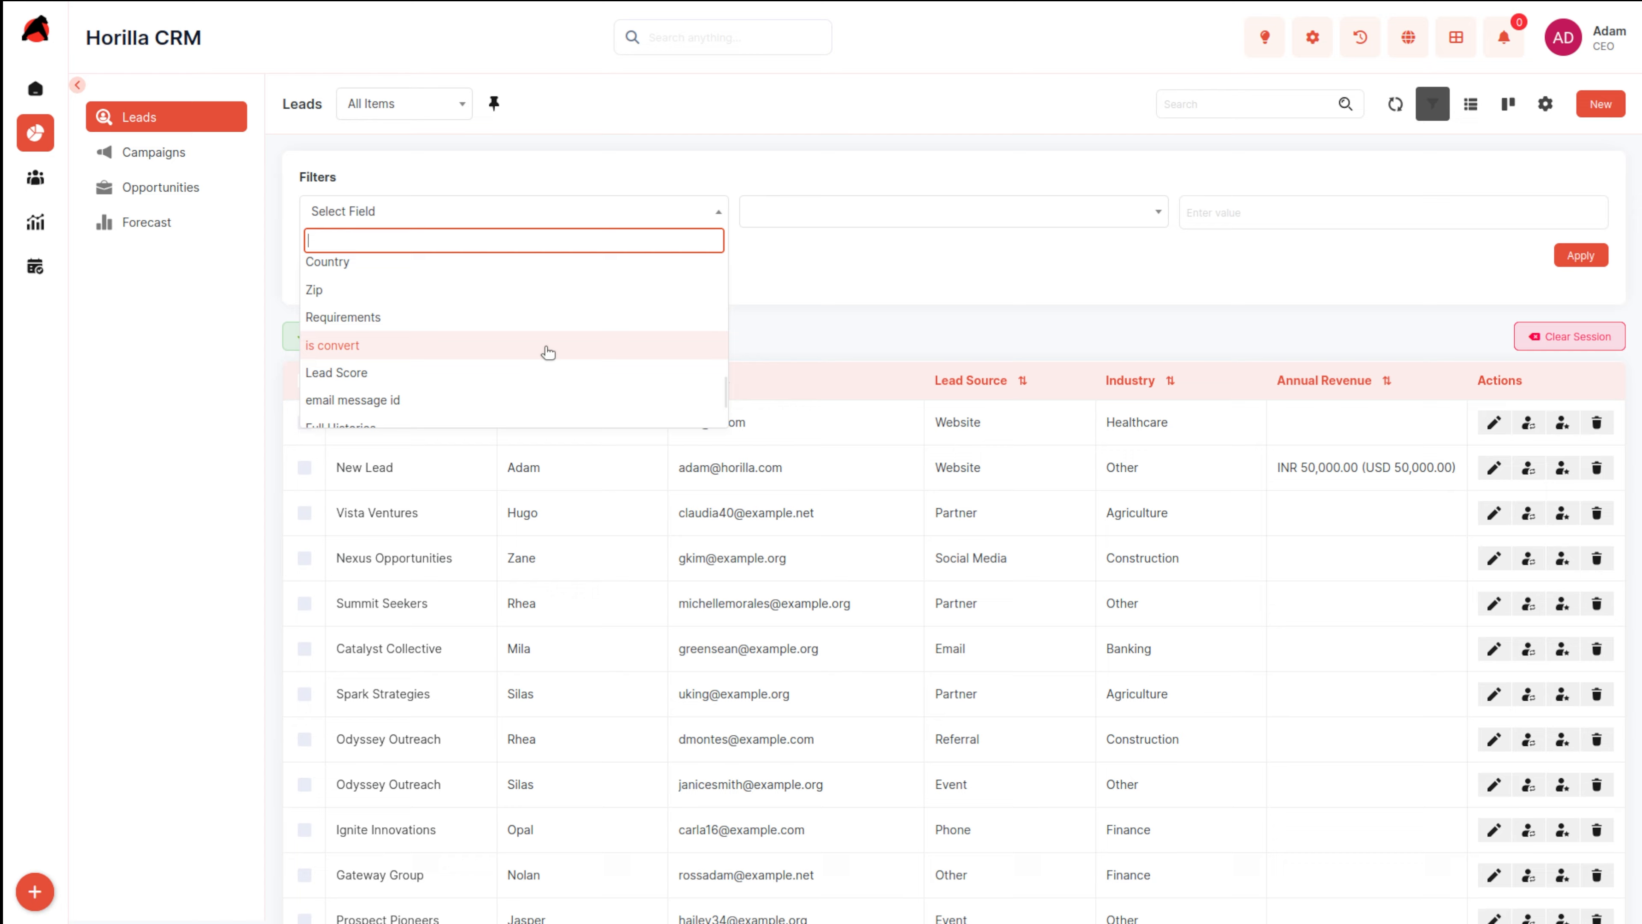
scroll(547, 352, down, 3)
click(829, 285)
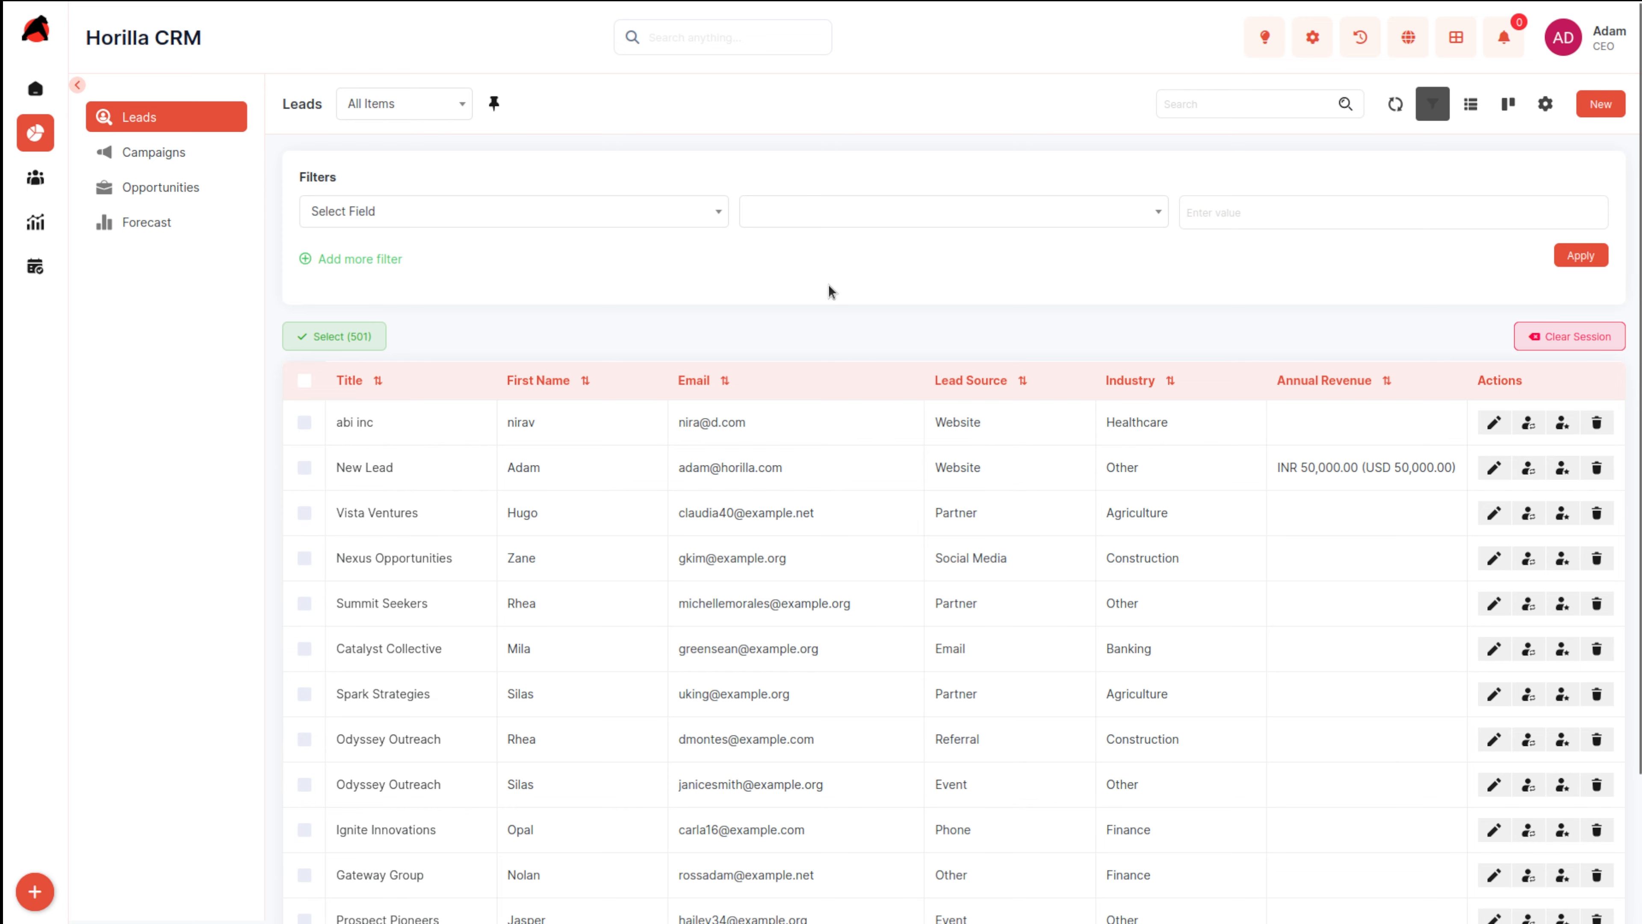
click(948, 222)
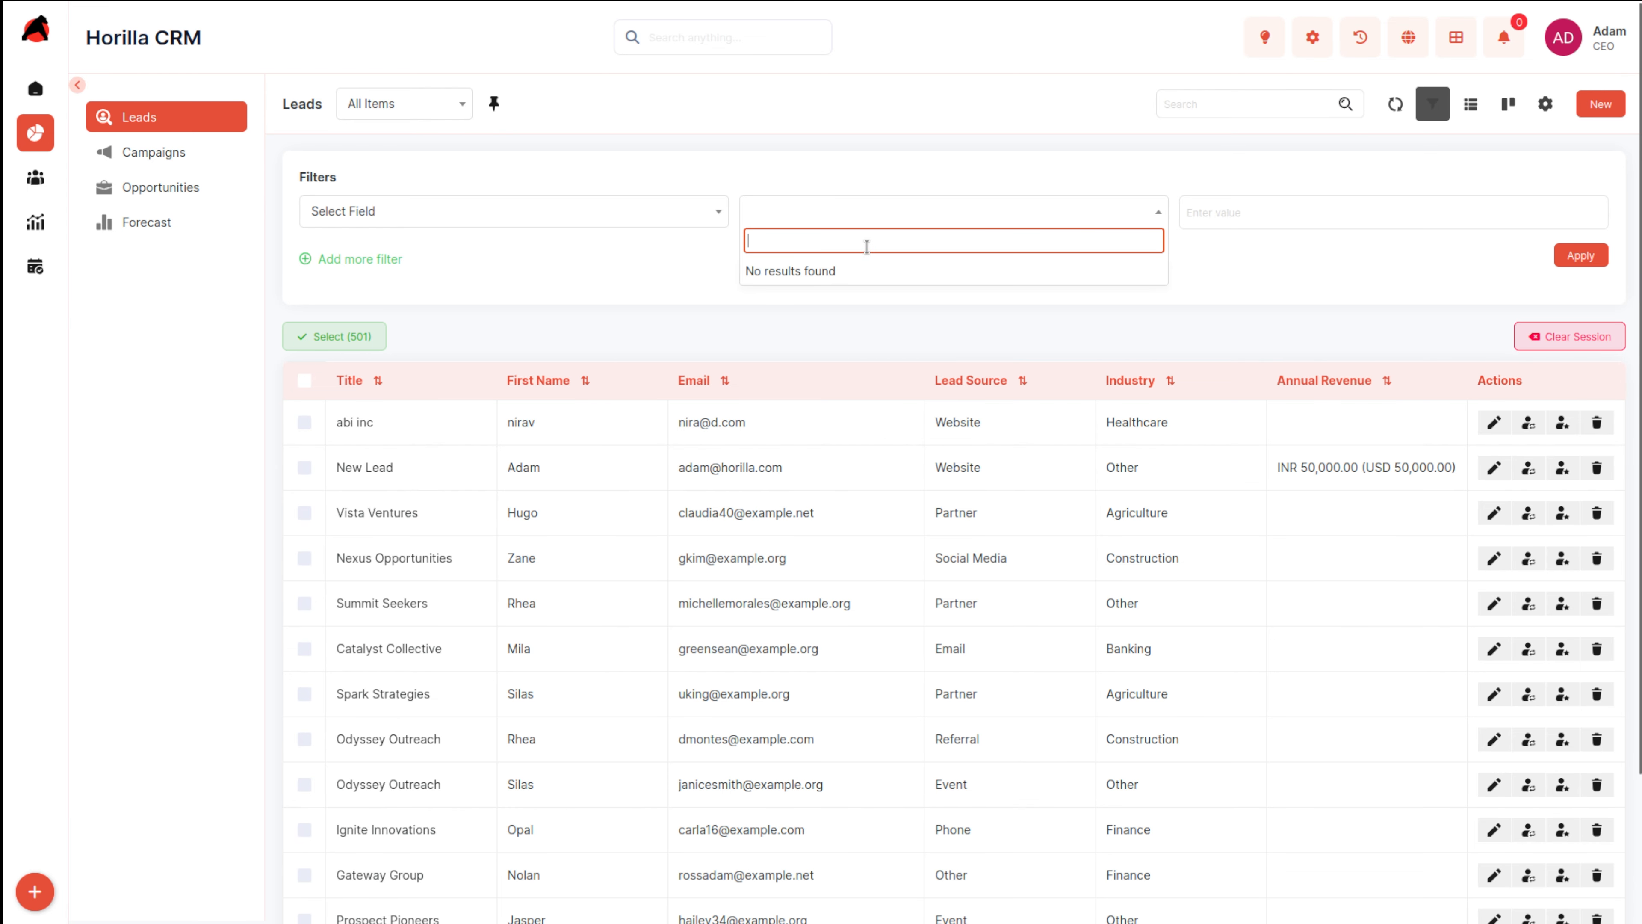
click(656, 291)
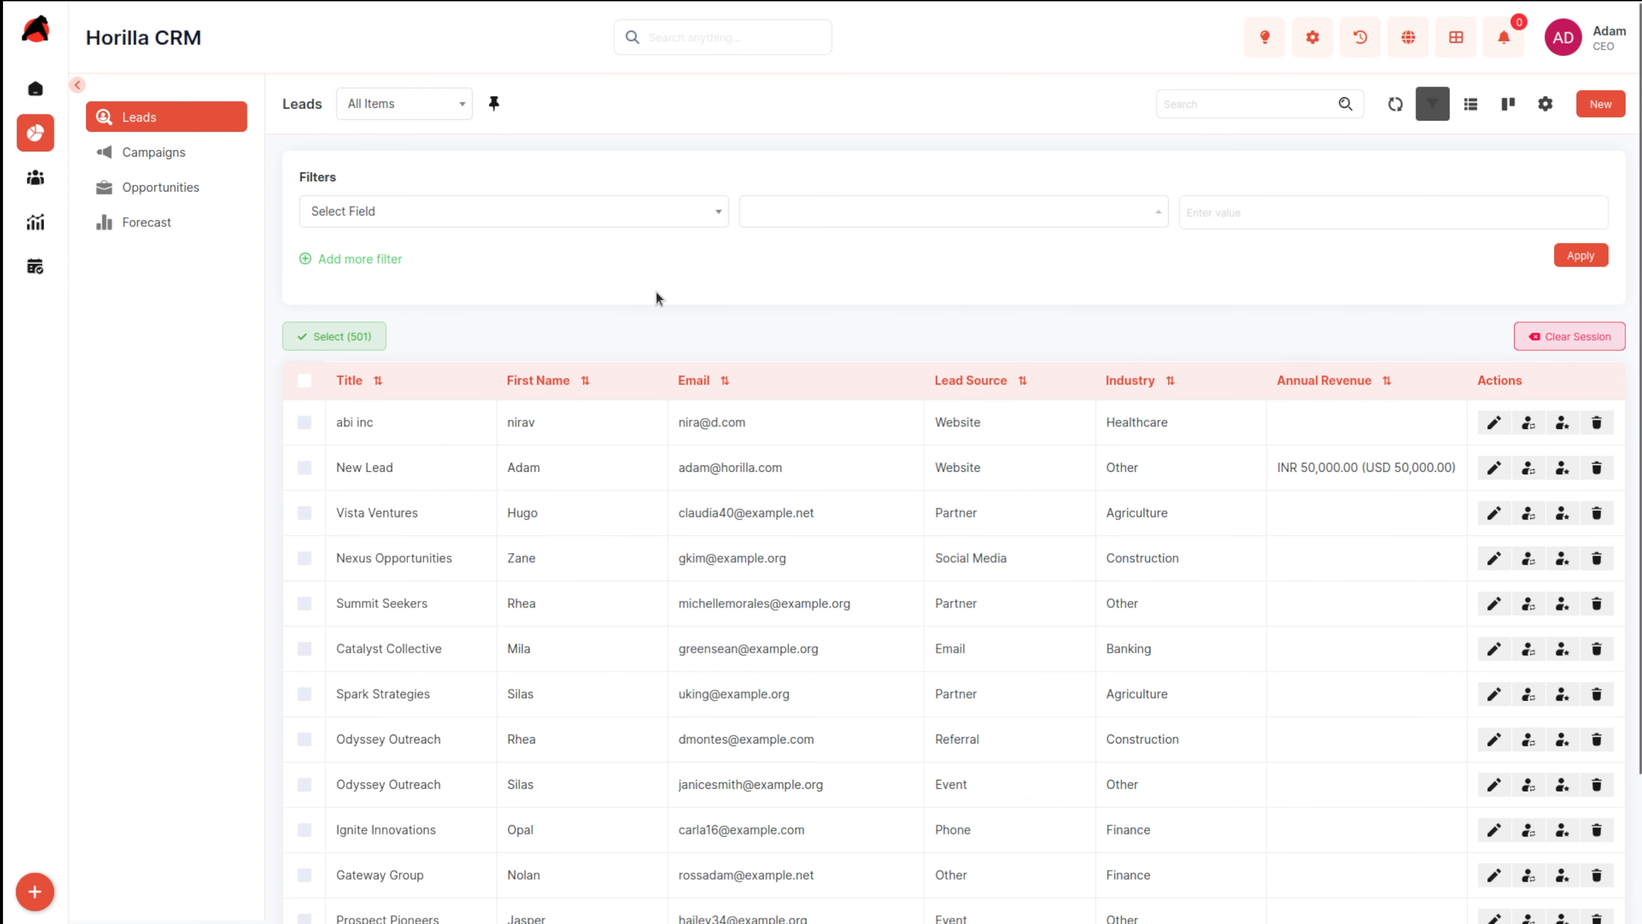
click(1277, 201)
click(962, 279)
- Filter the leads by First Name with the Contains operator and a lead's first name, and clear all applied filters
click(602, 212)
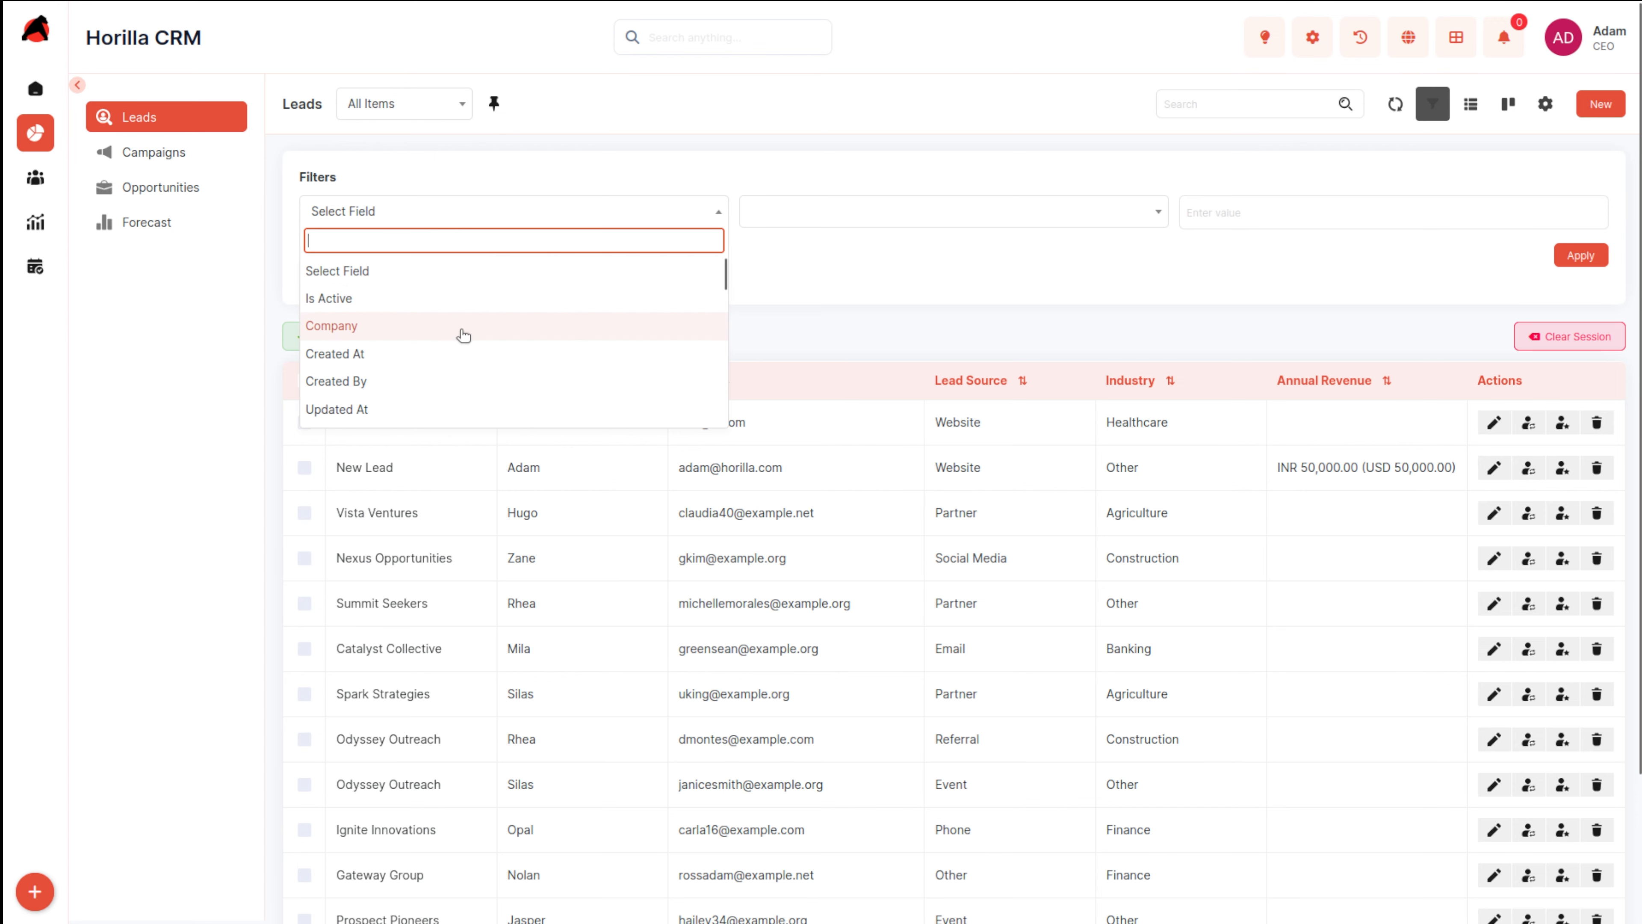
scroll(442, 386, down, 1)
scroll(442, 386, down, 2)
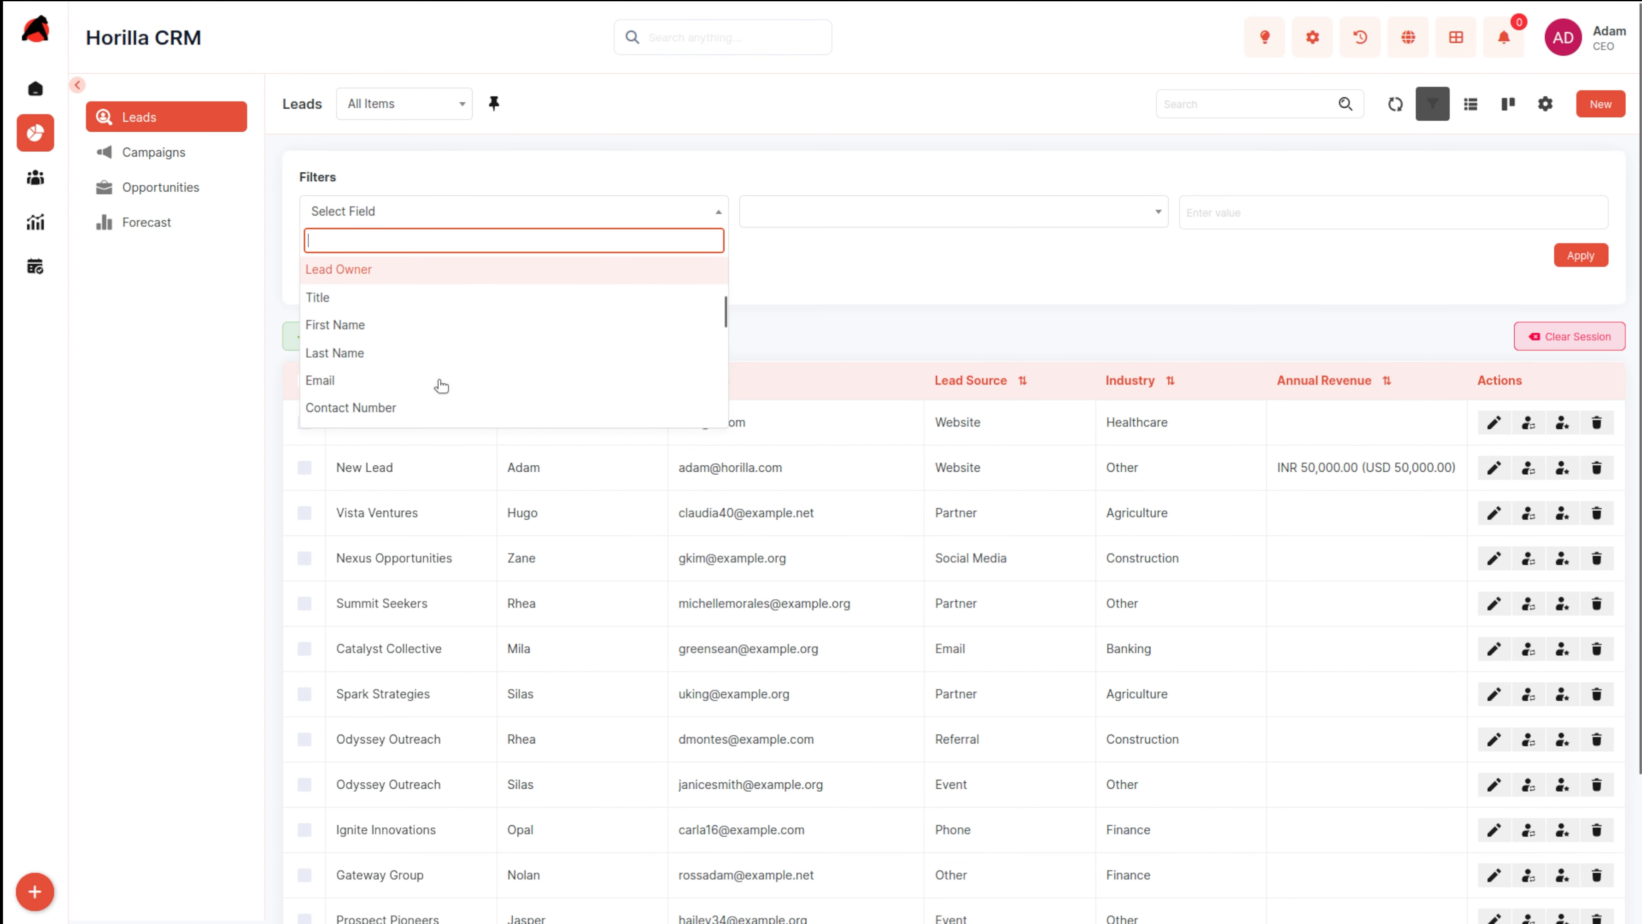
click(393, 327)
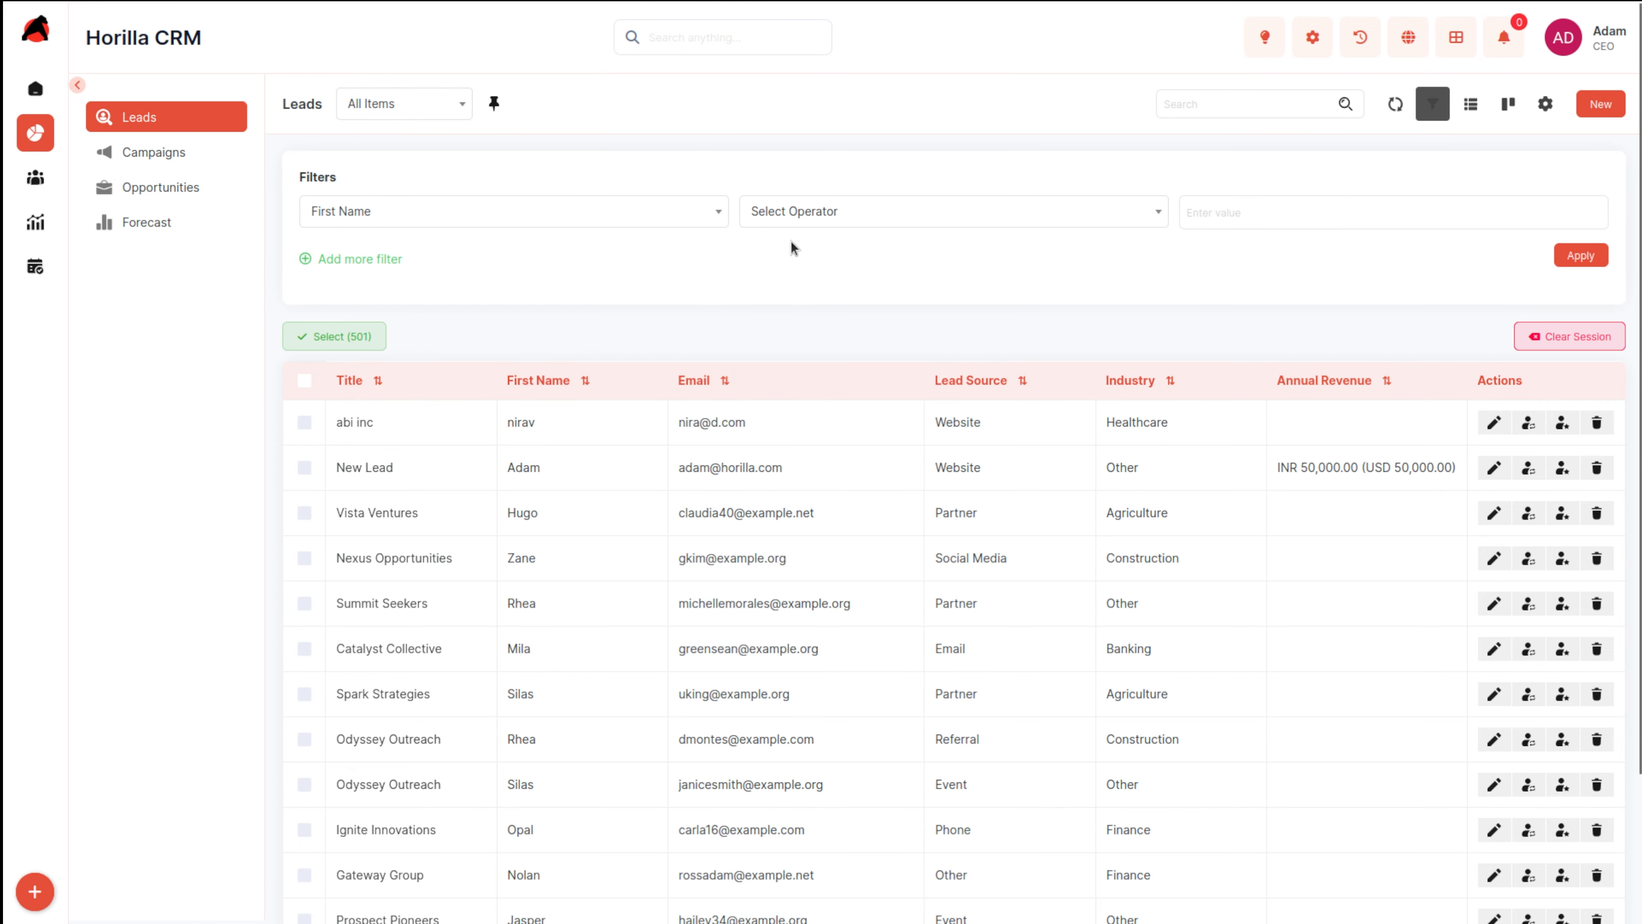
click(857, 220)
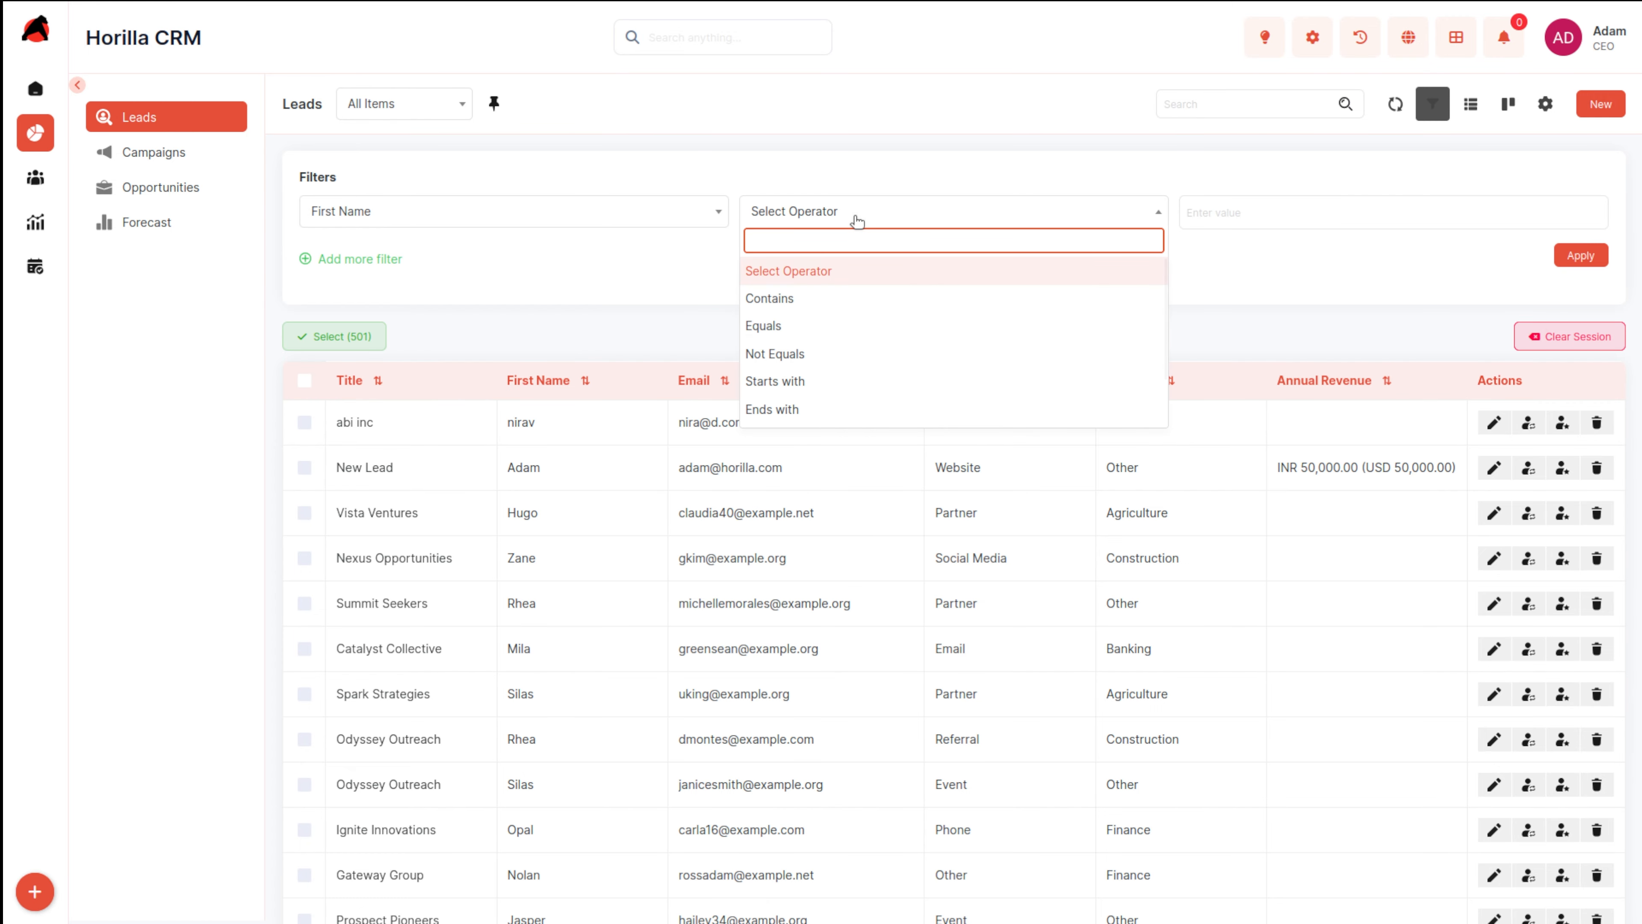
click(830, 300)
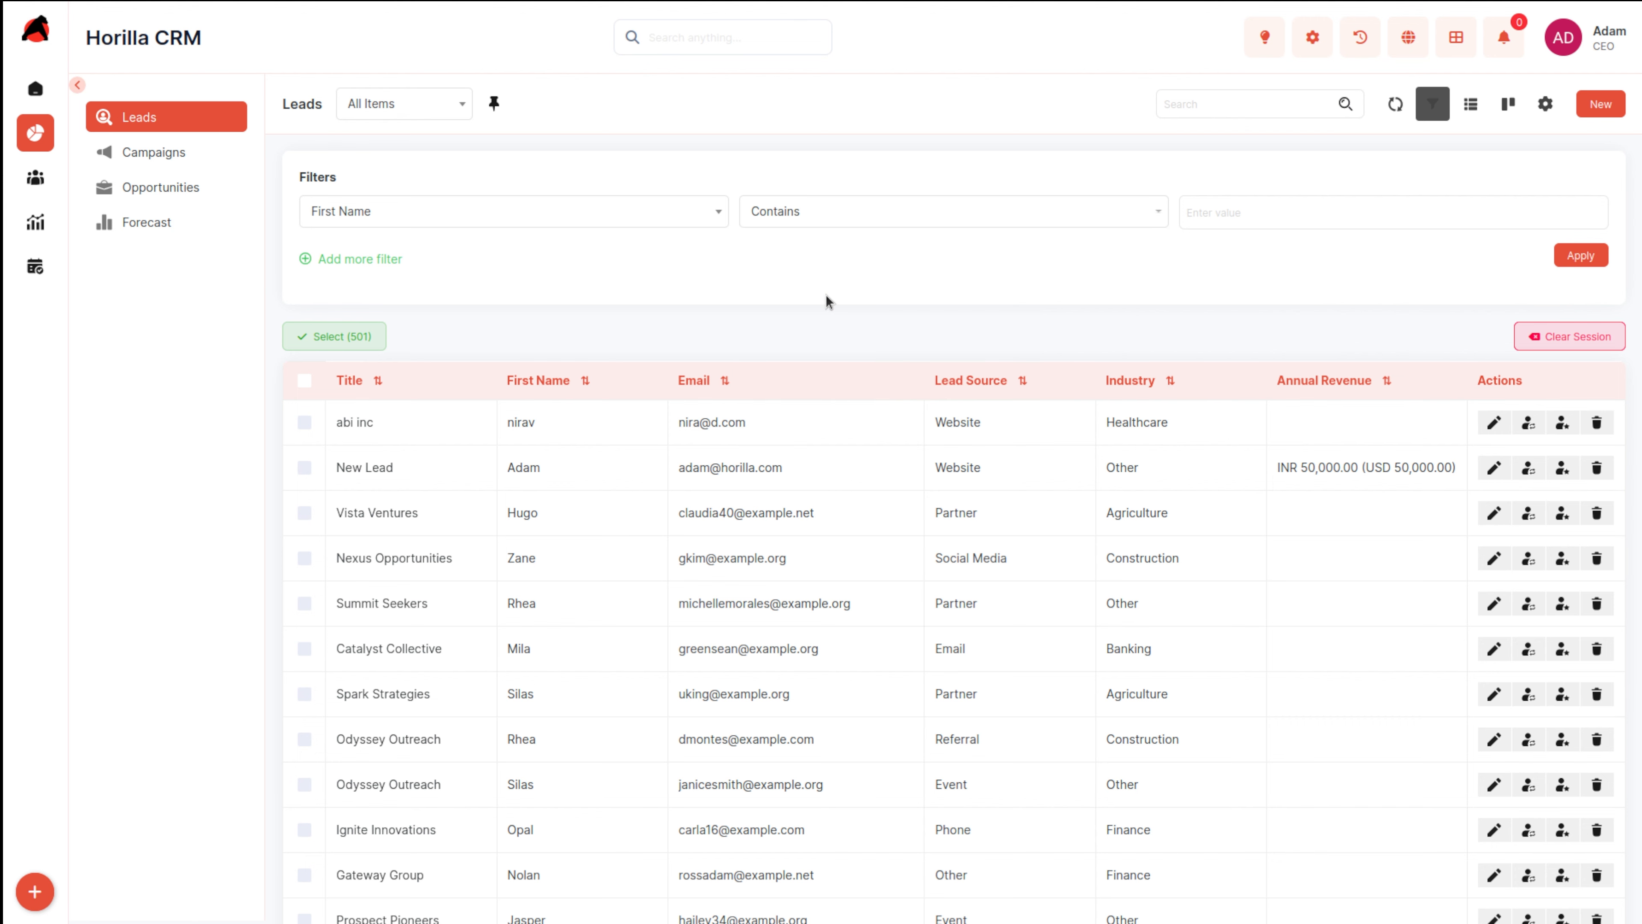
click(1238, 217)
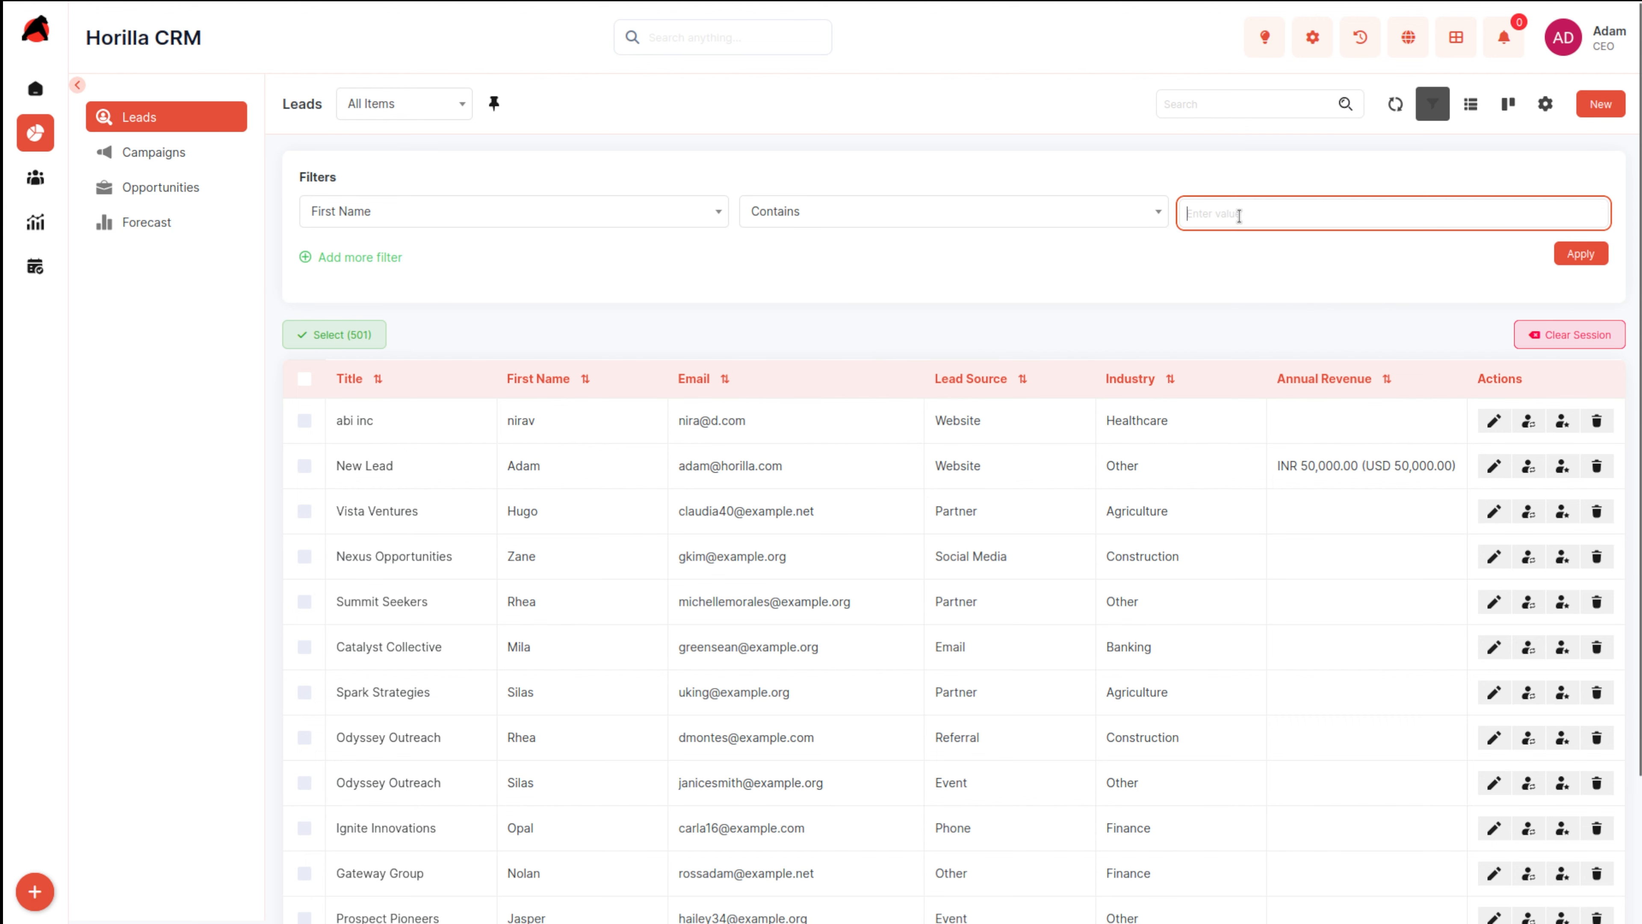
text(adam)
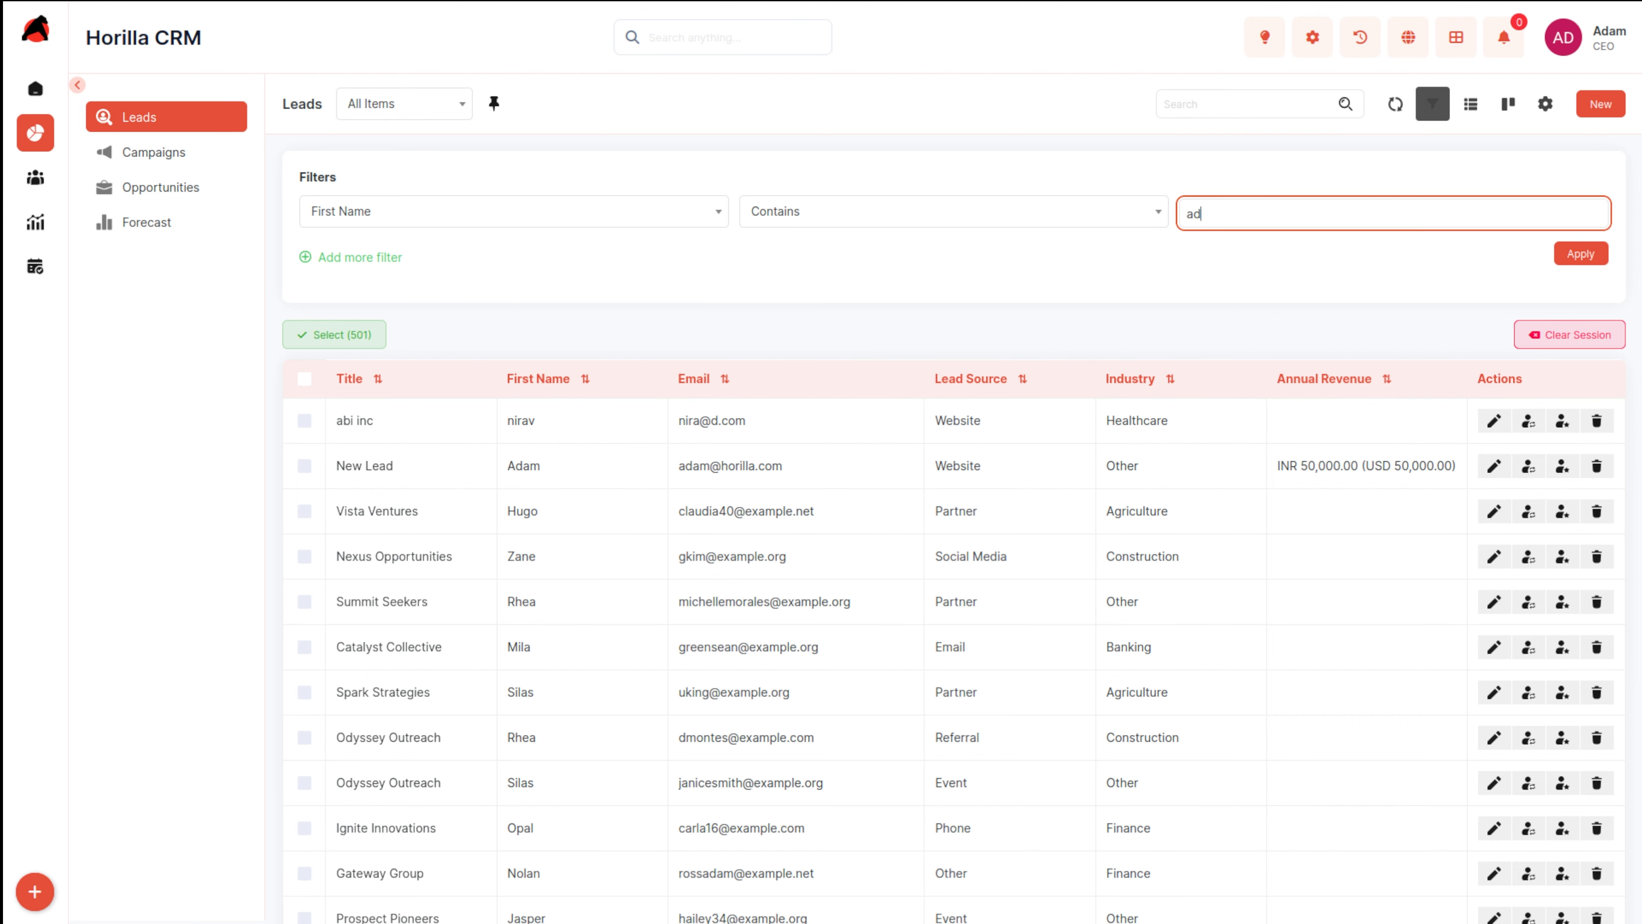
click(1580, 256)
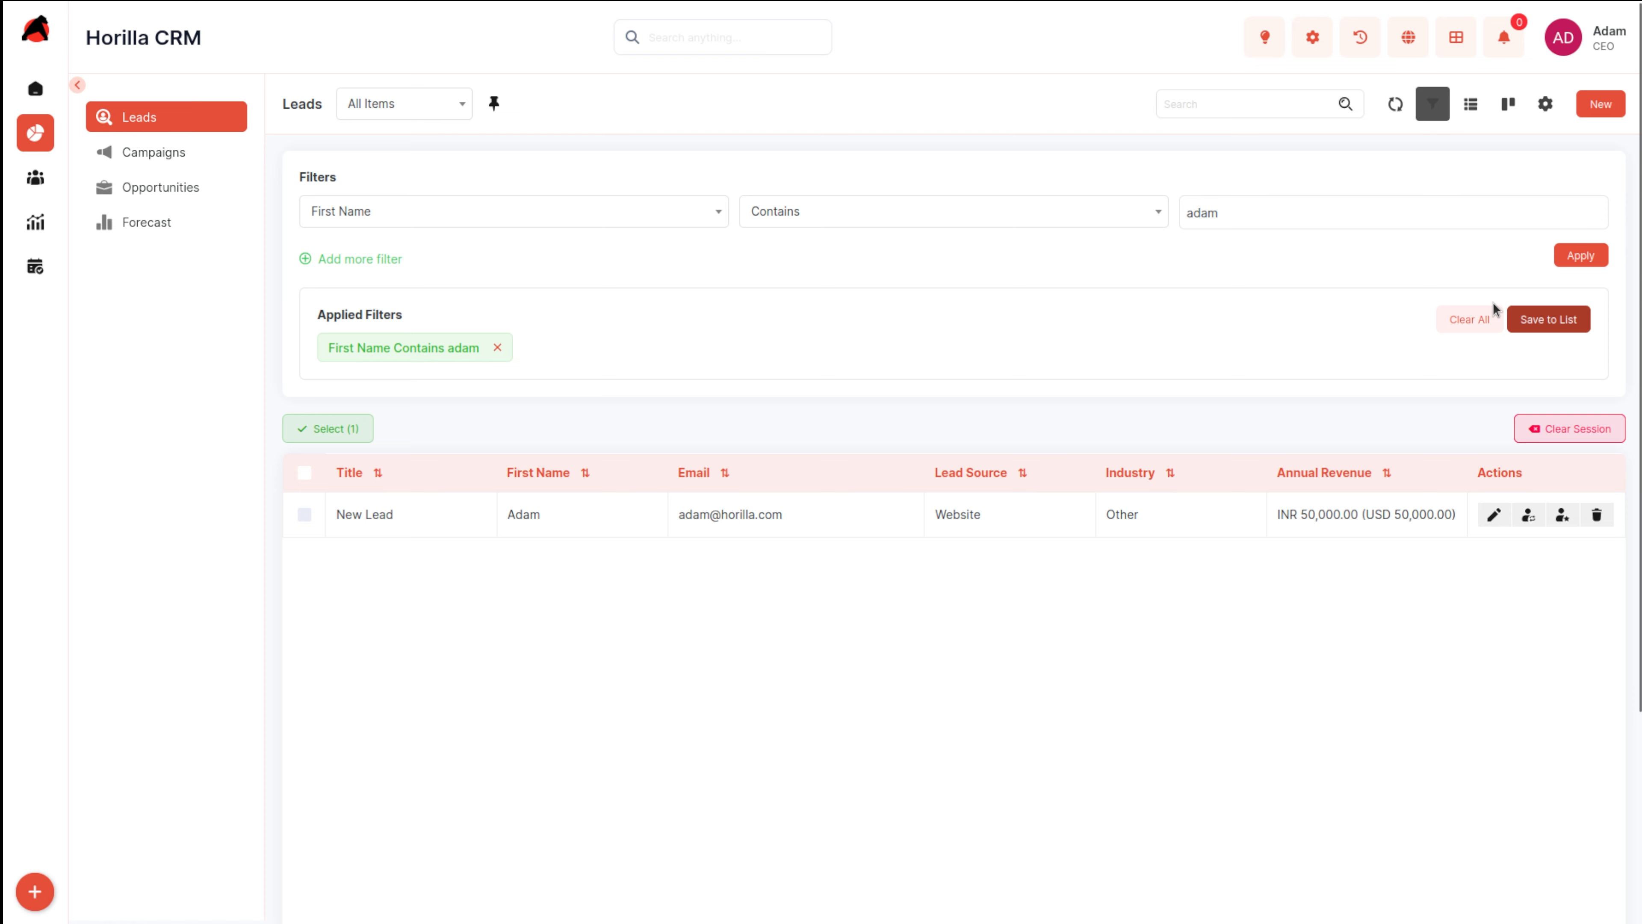
click(1468, 322)
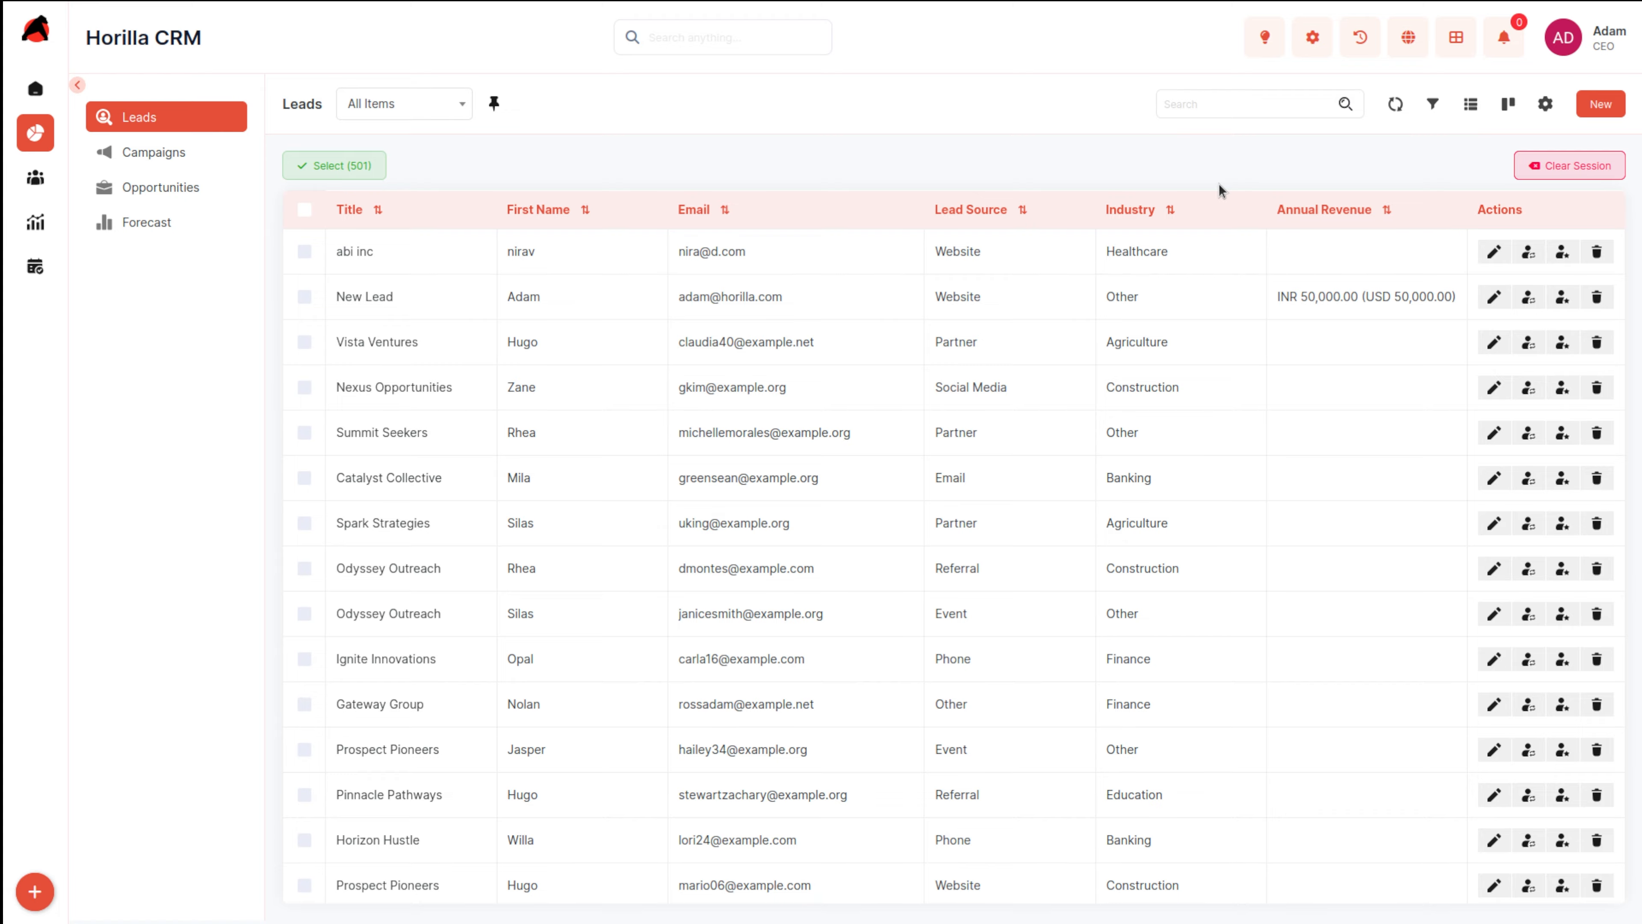
- Try selecting and deselecting the abi inc lead on its own and all leads at once
click(304, 252)
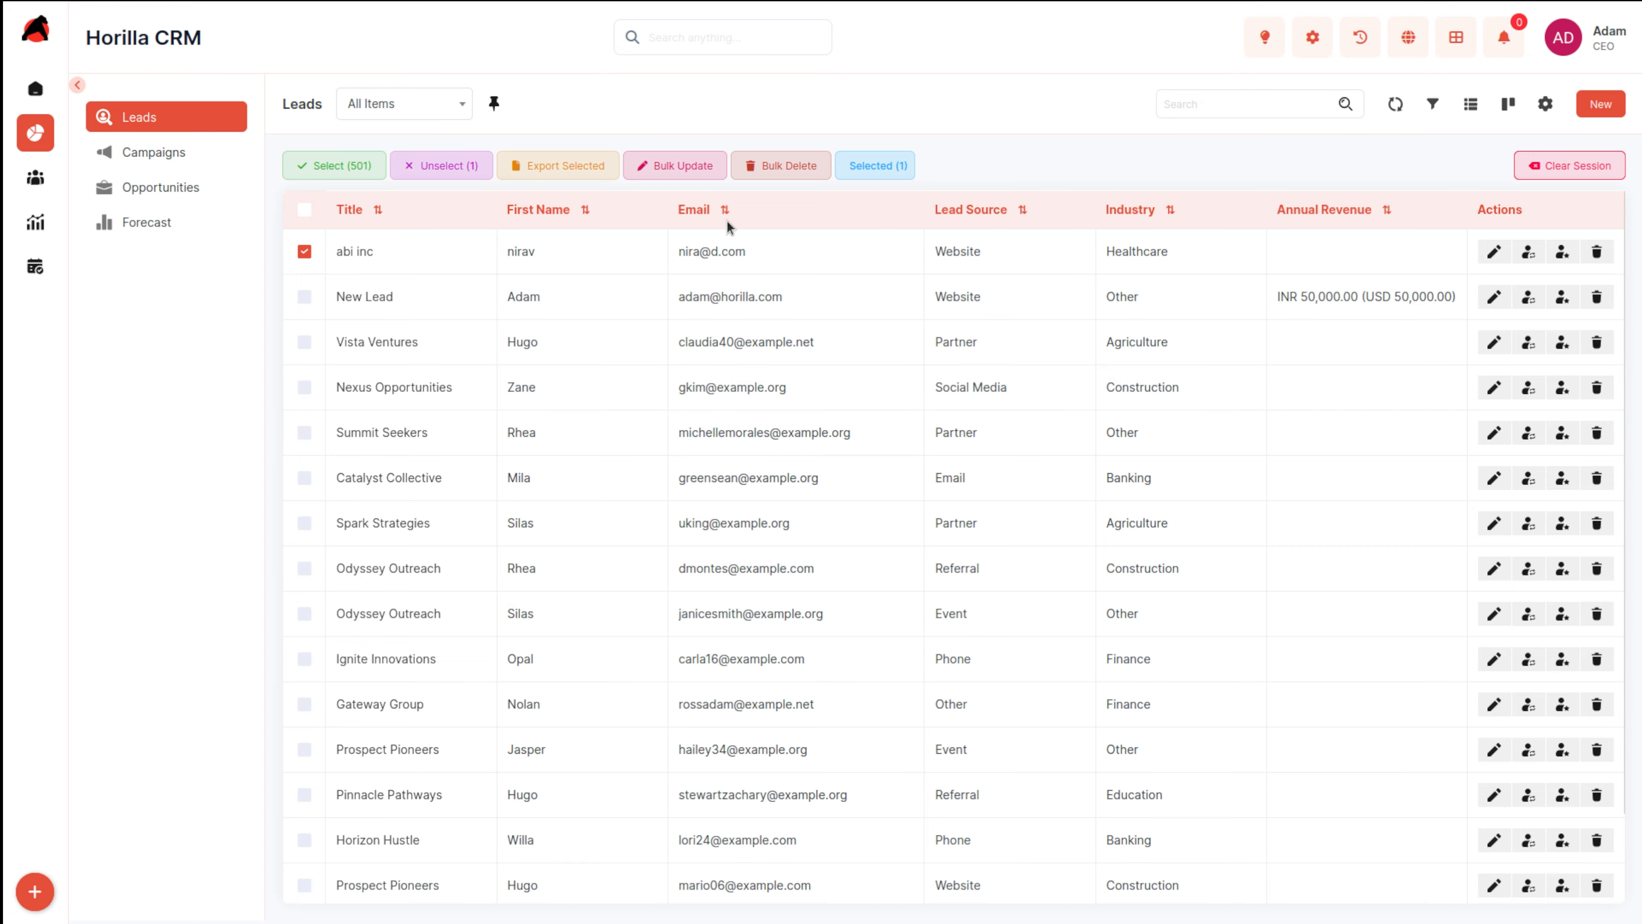
click(304, 257)
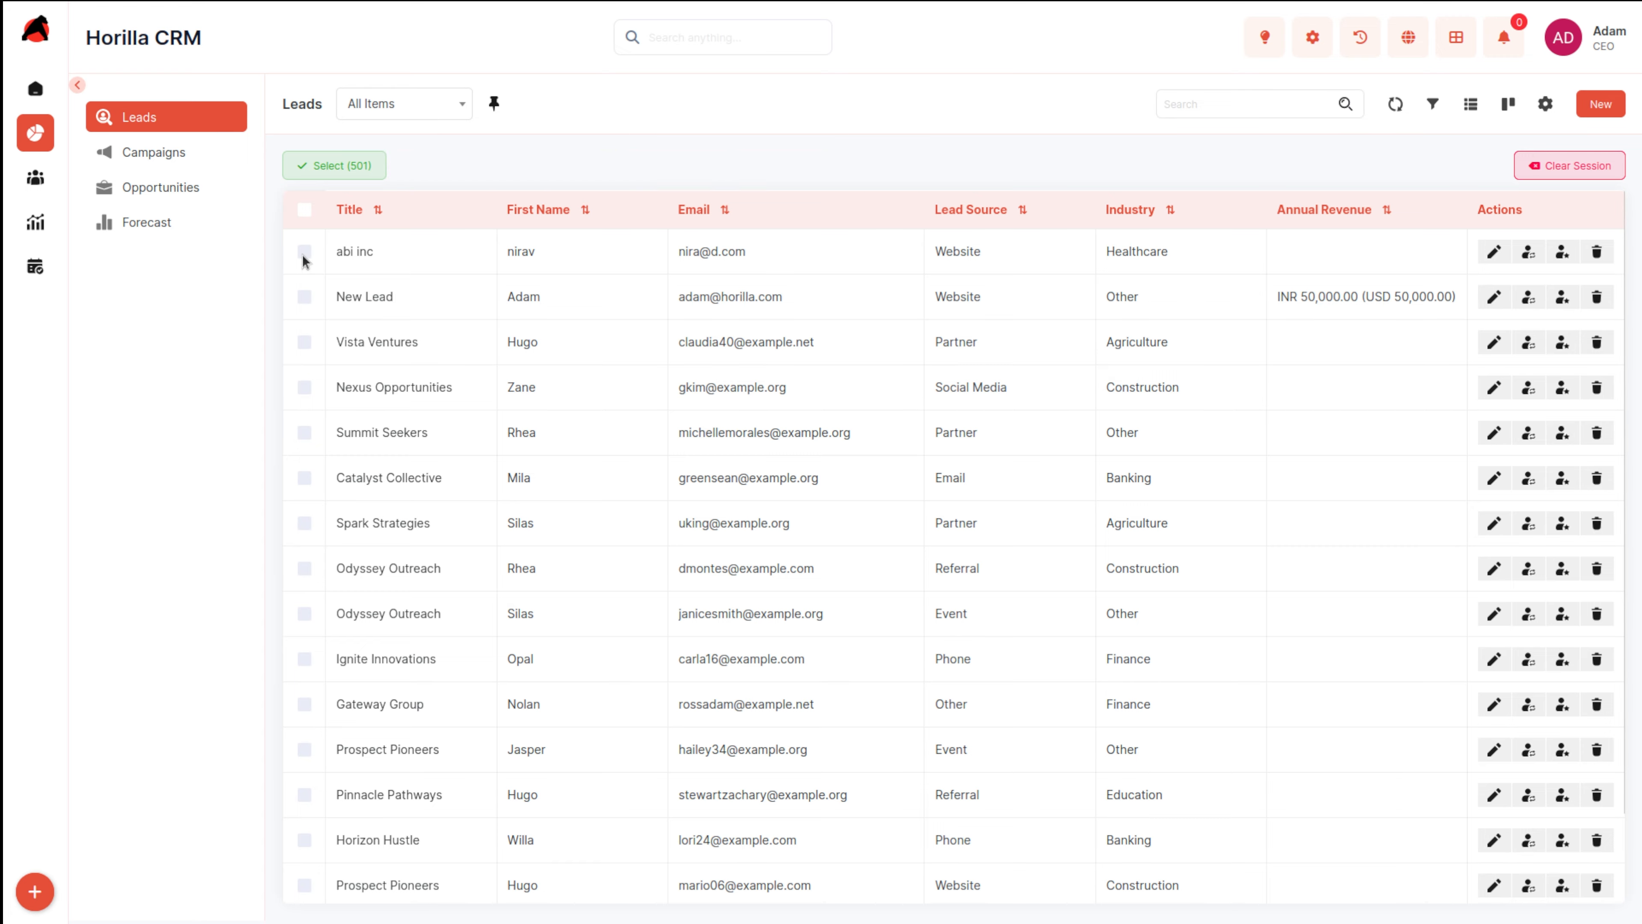
click(305, 211)
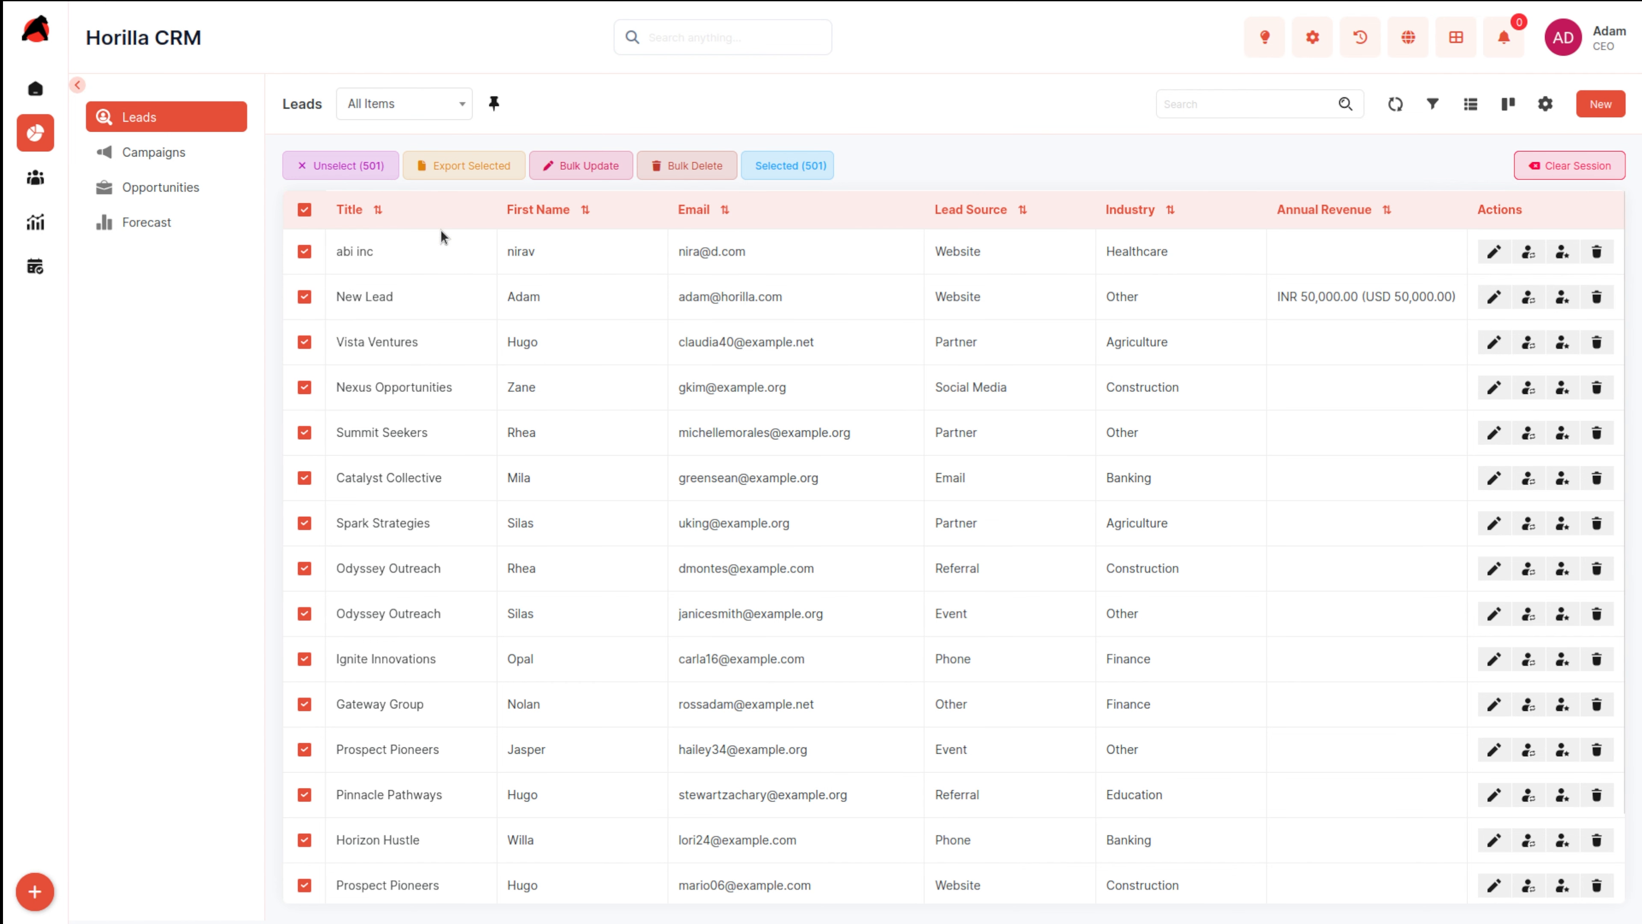
scroll(417, 834, down, 3)
scroll(416, 834, up, 3)
click(306, 167)
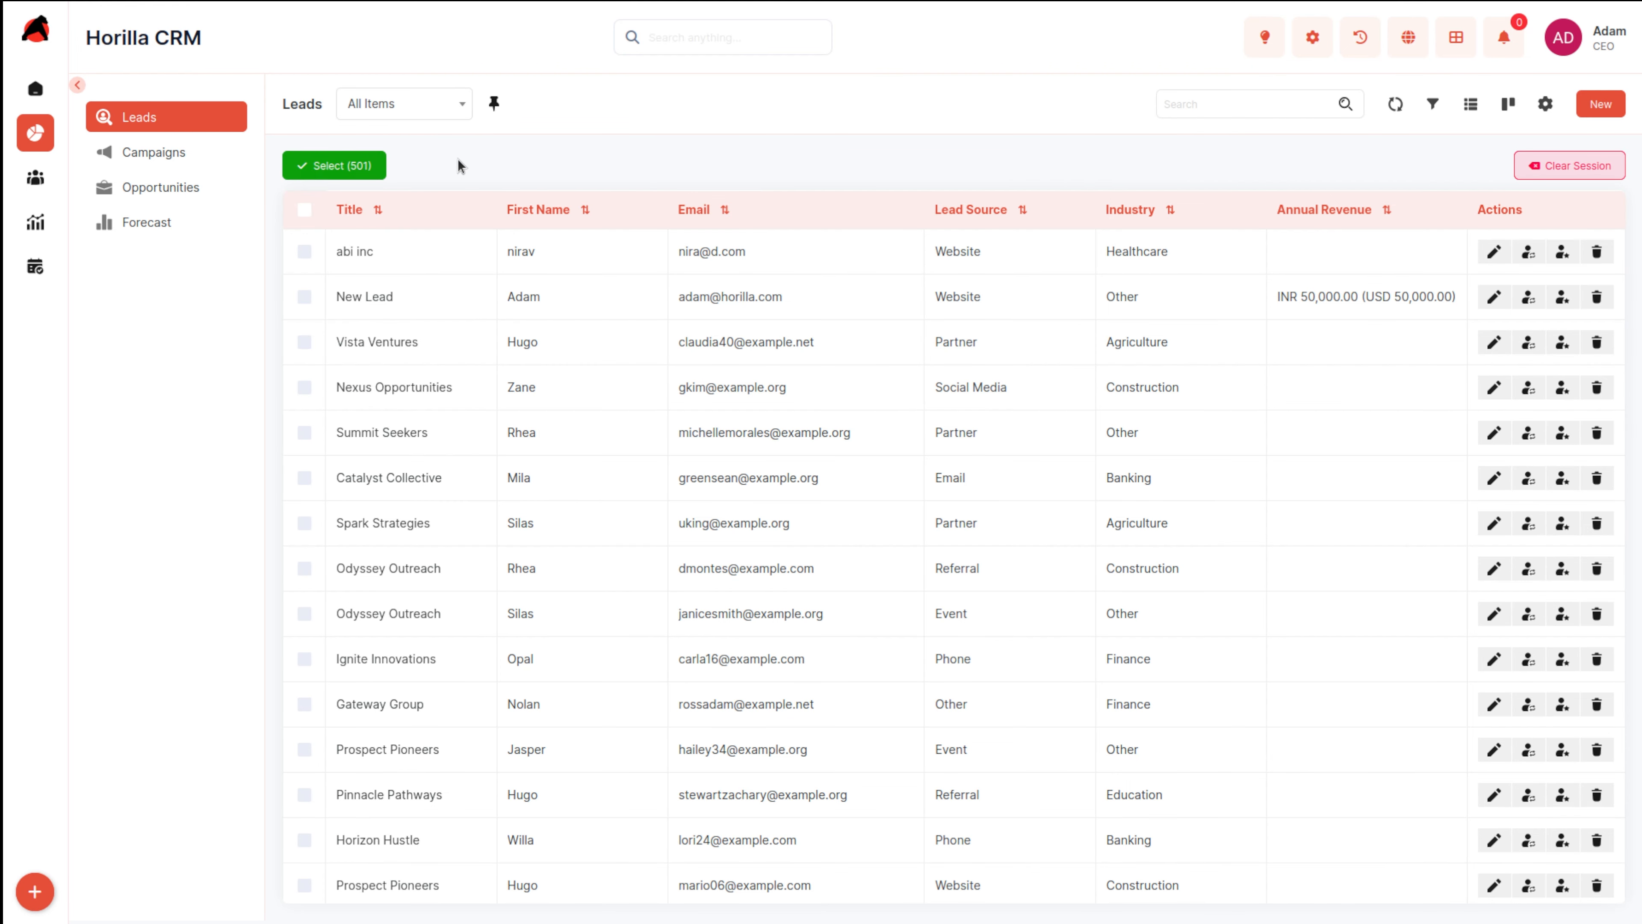
click(349, 172)
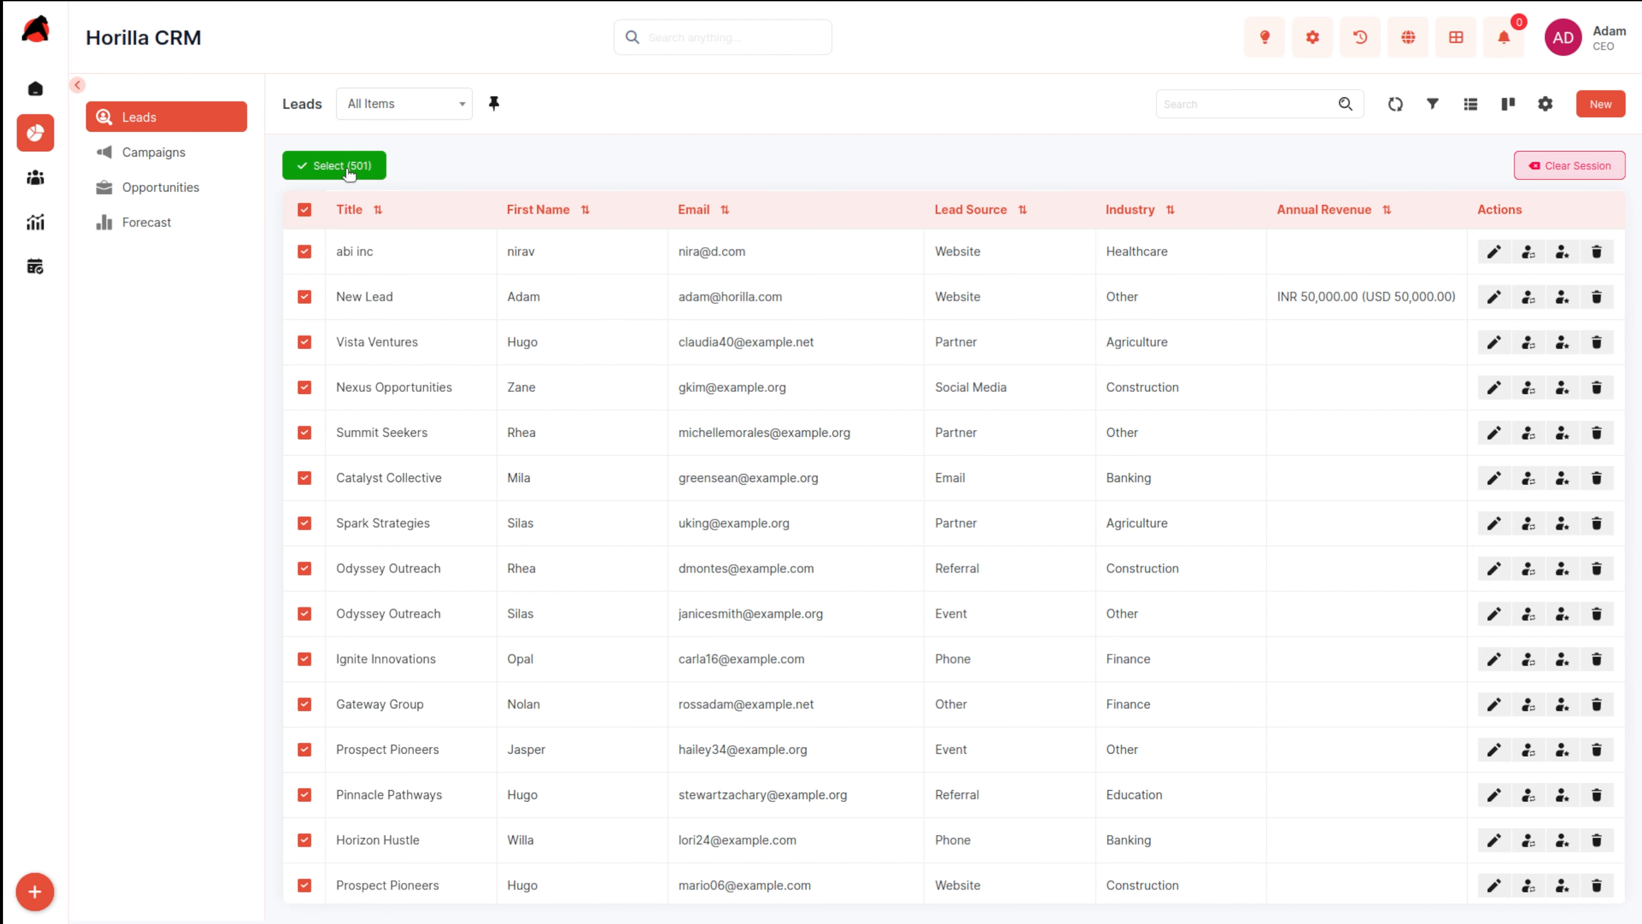
click(346, 172)
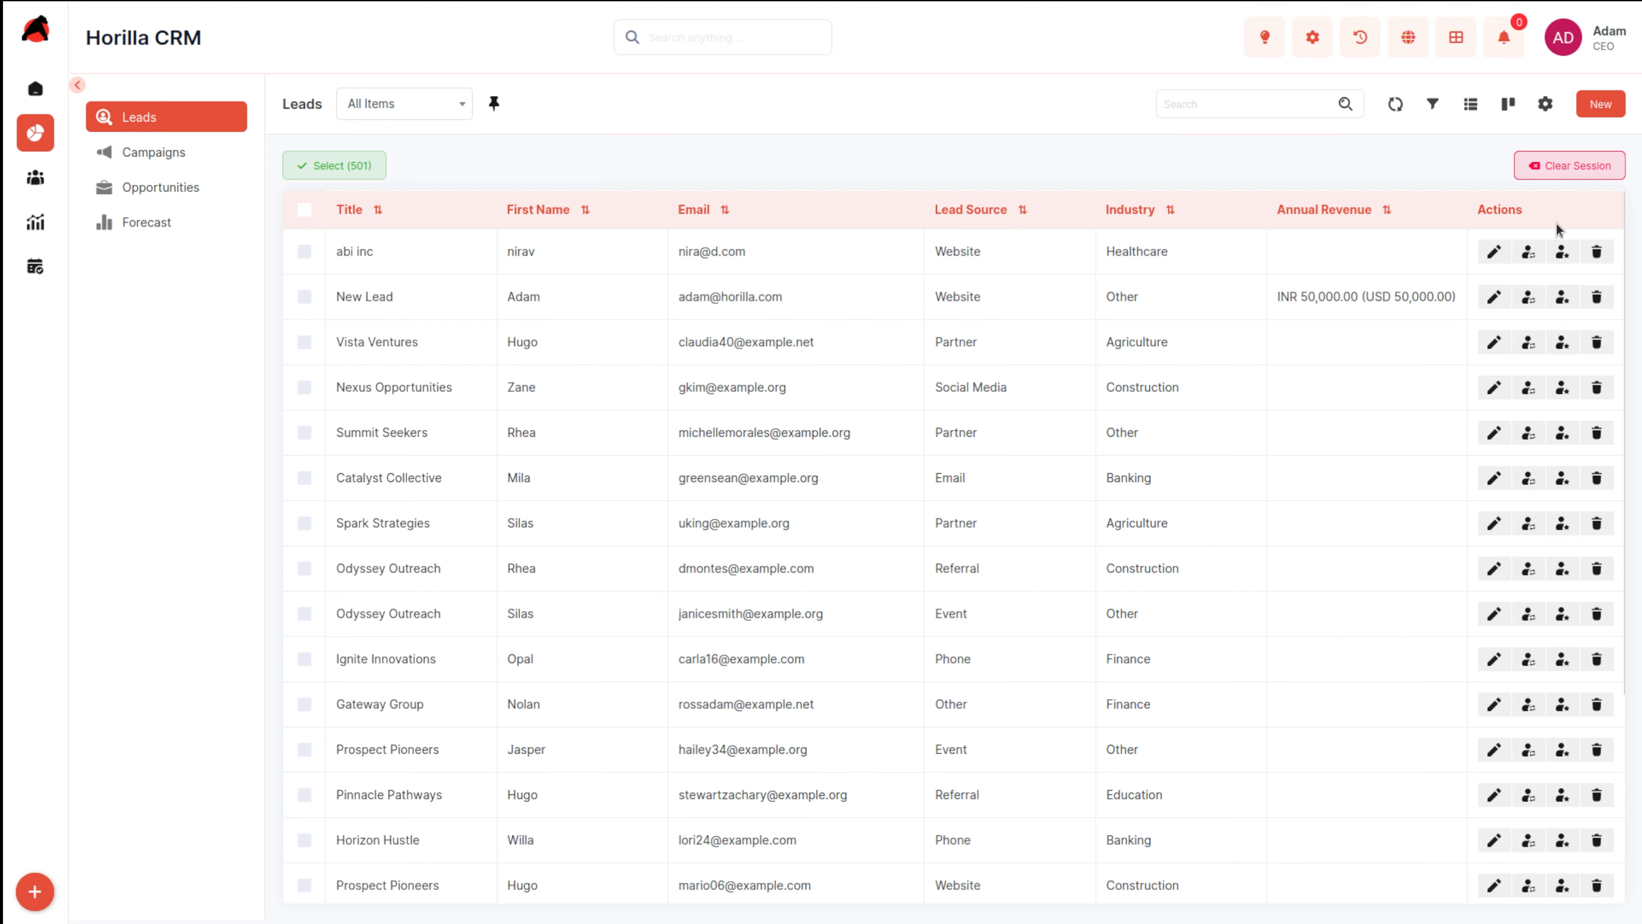
scroll(1382, 729, down, 5)
scroll(1382, 729, up, 5)
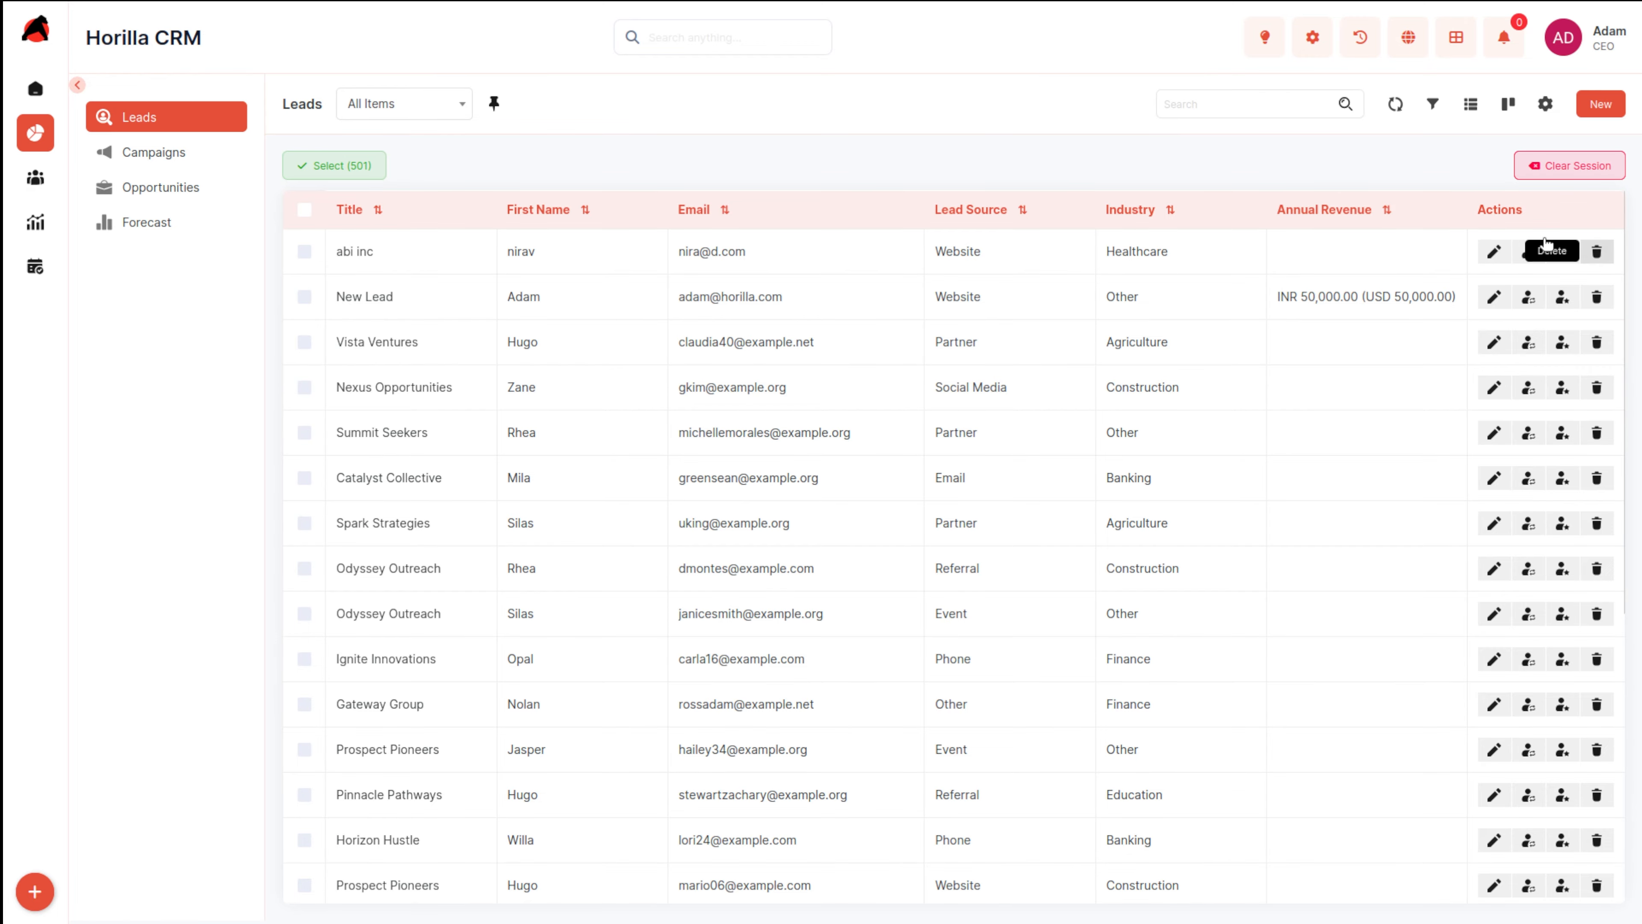
- Look through the basic information, company, location and requirements pages of the abi inc lead's update form and close it without saving
click(1494, 252)
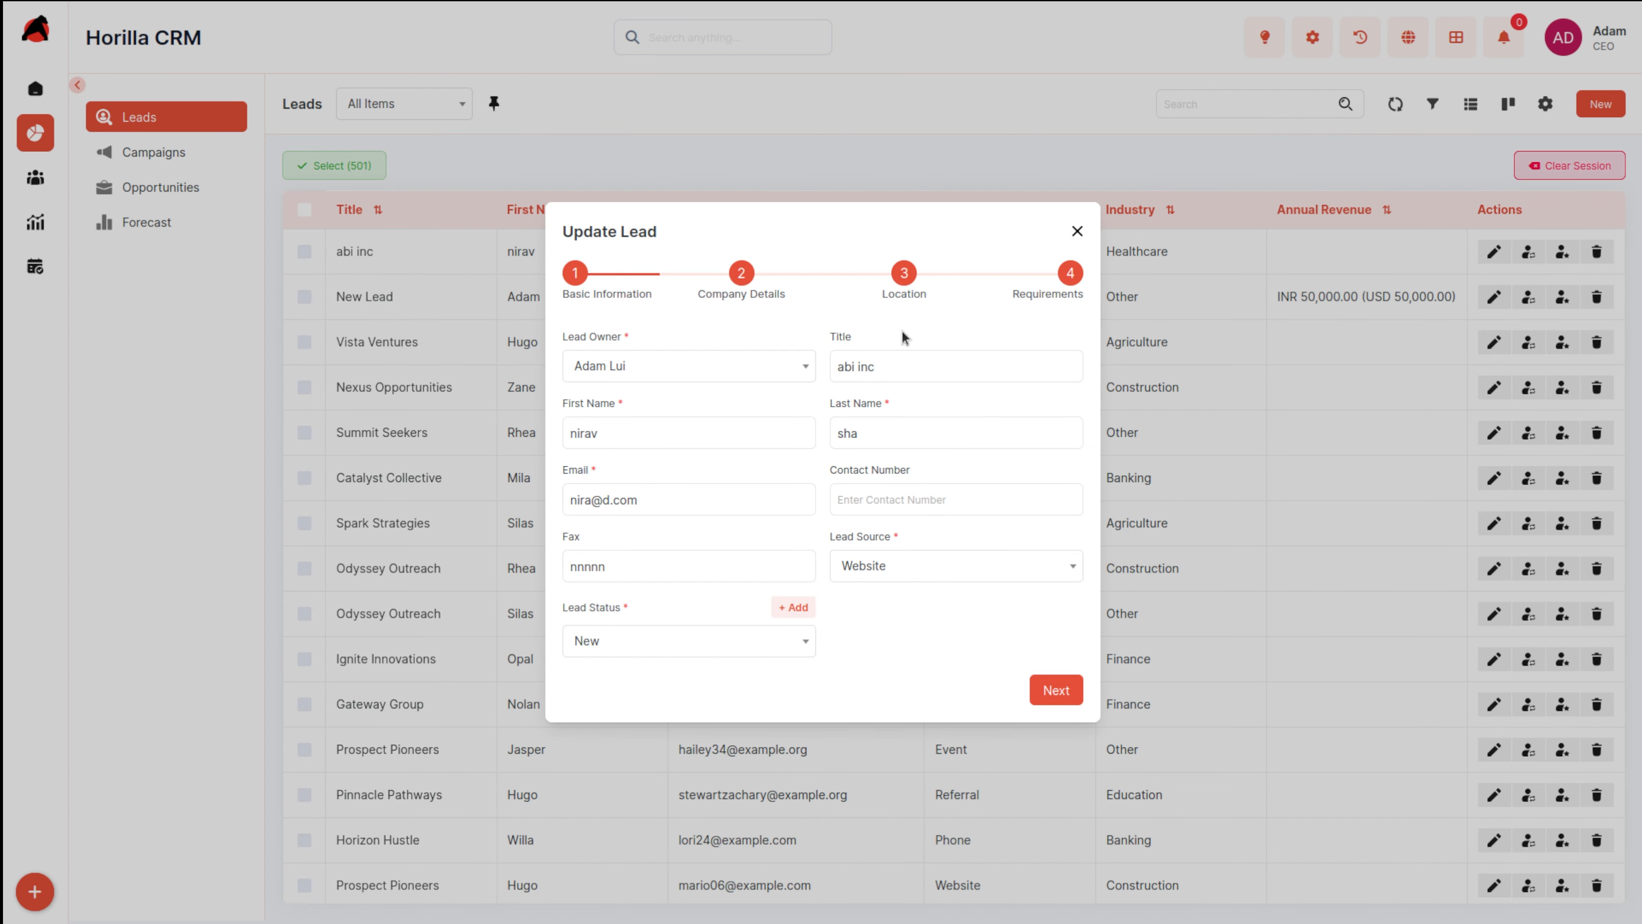
click(1052, 695)
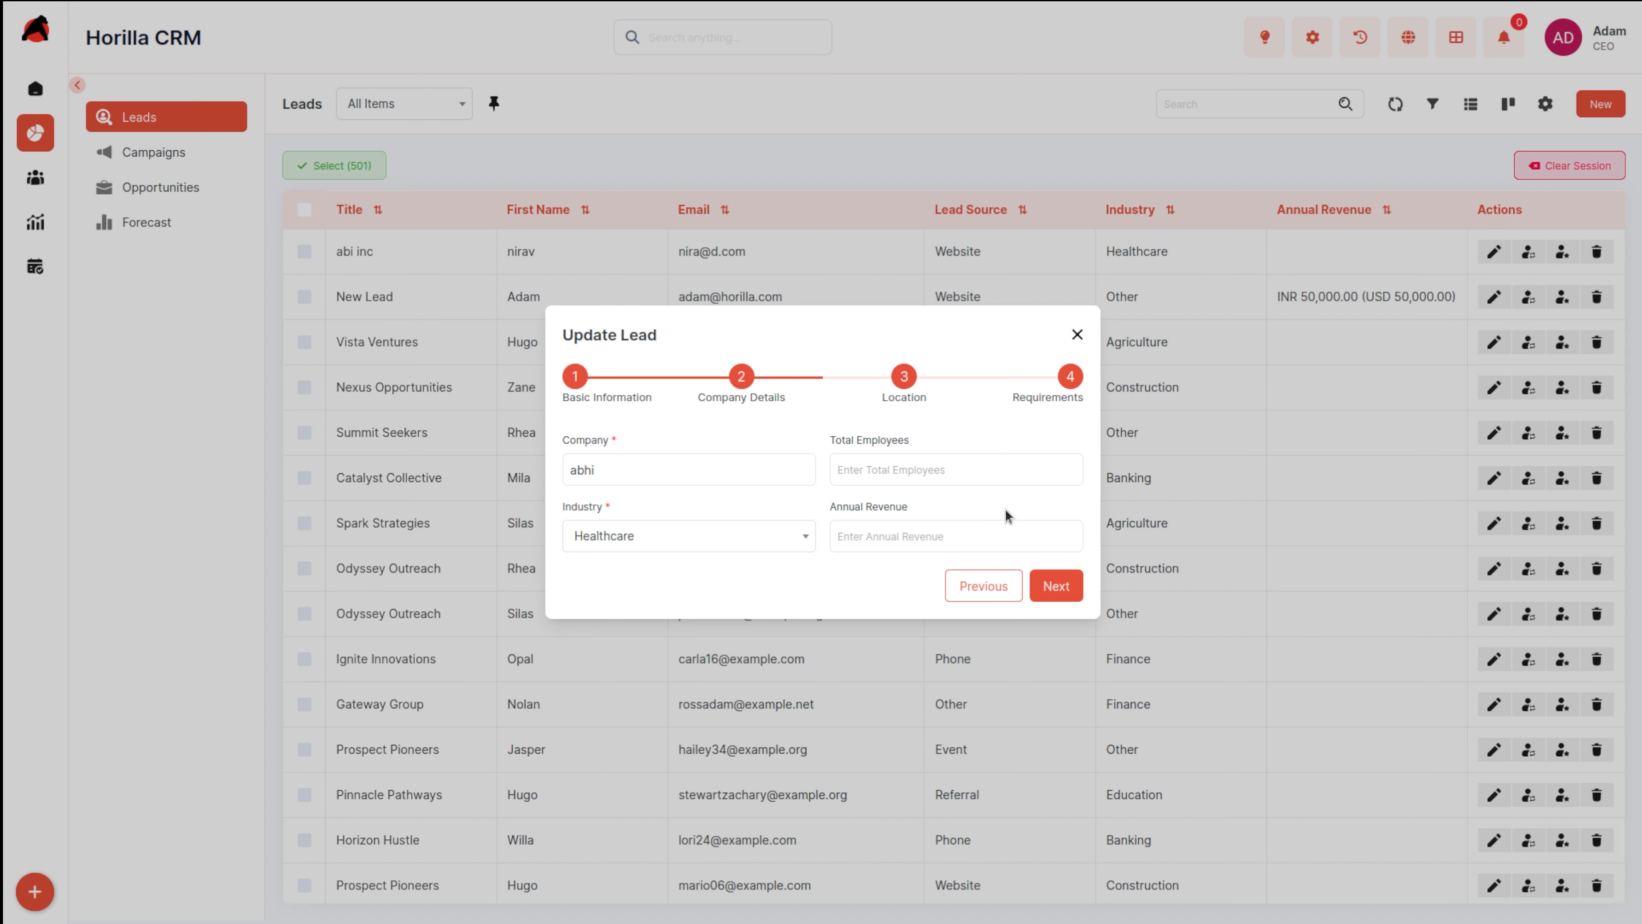
click(1056, 579)
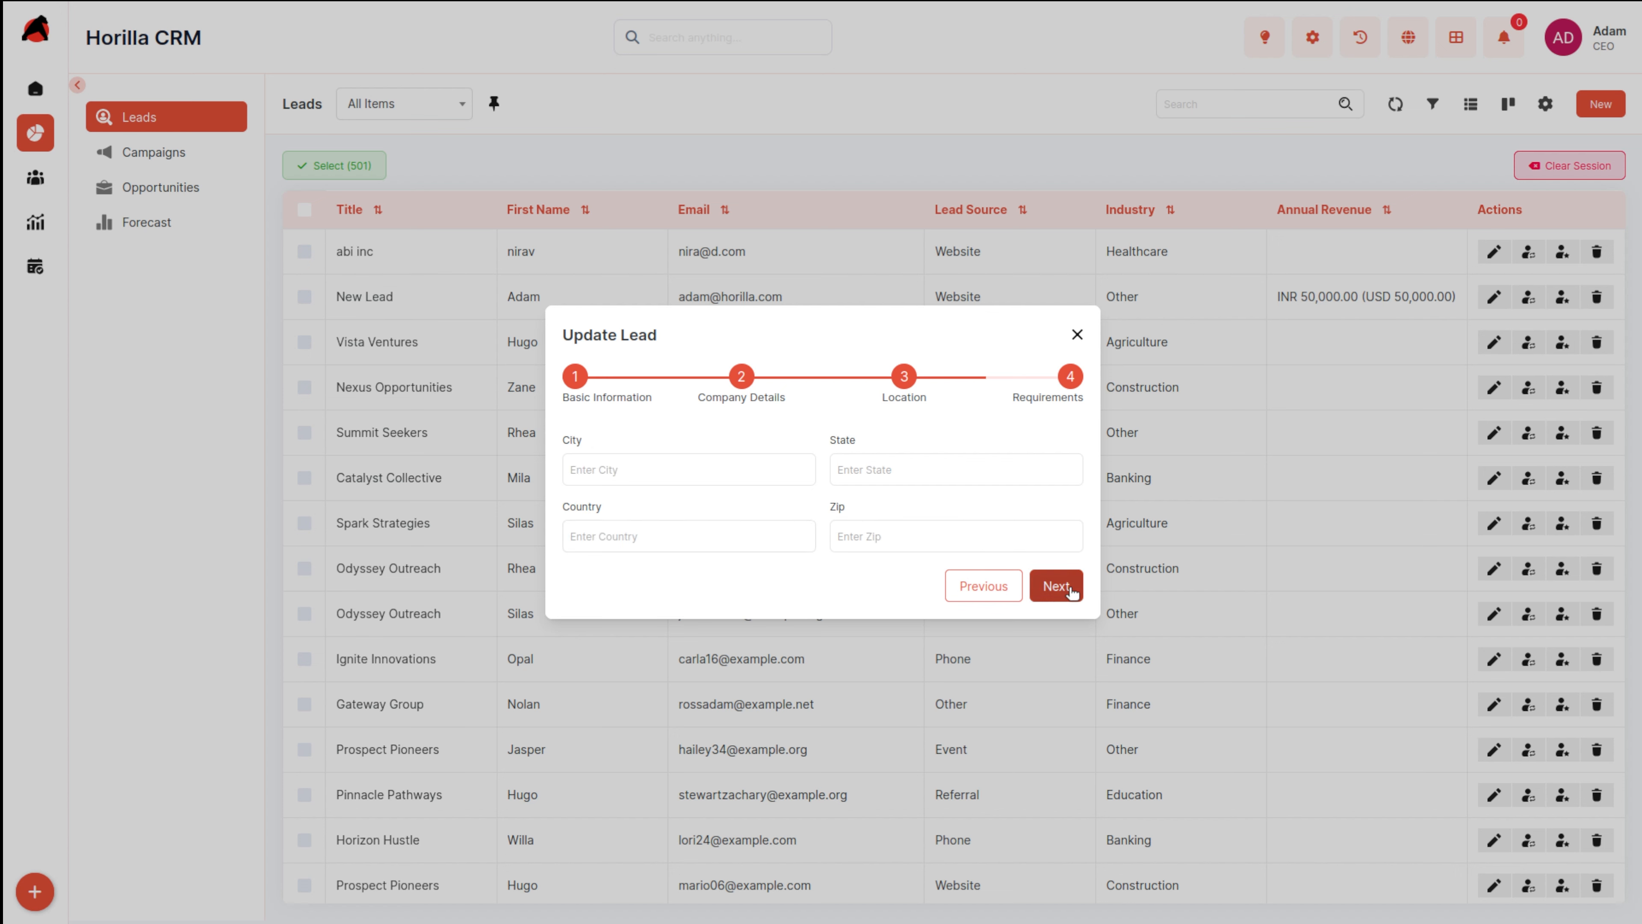
click(1068, 588)
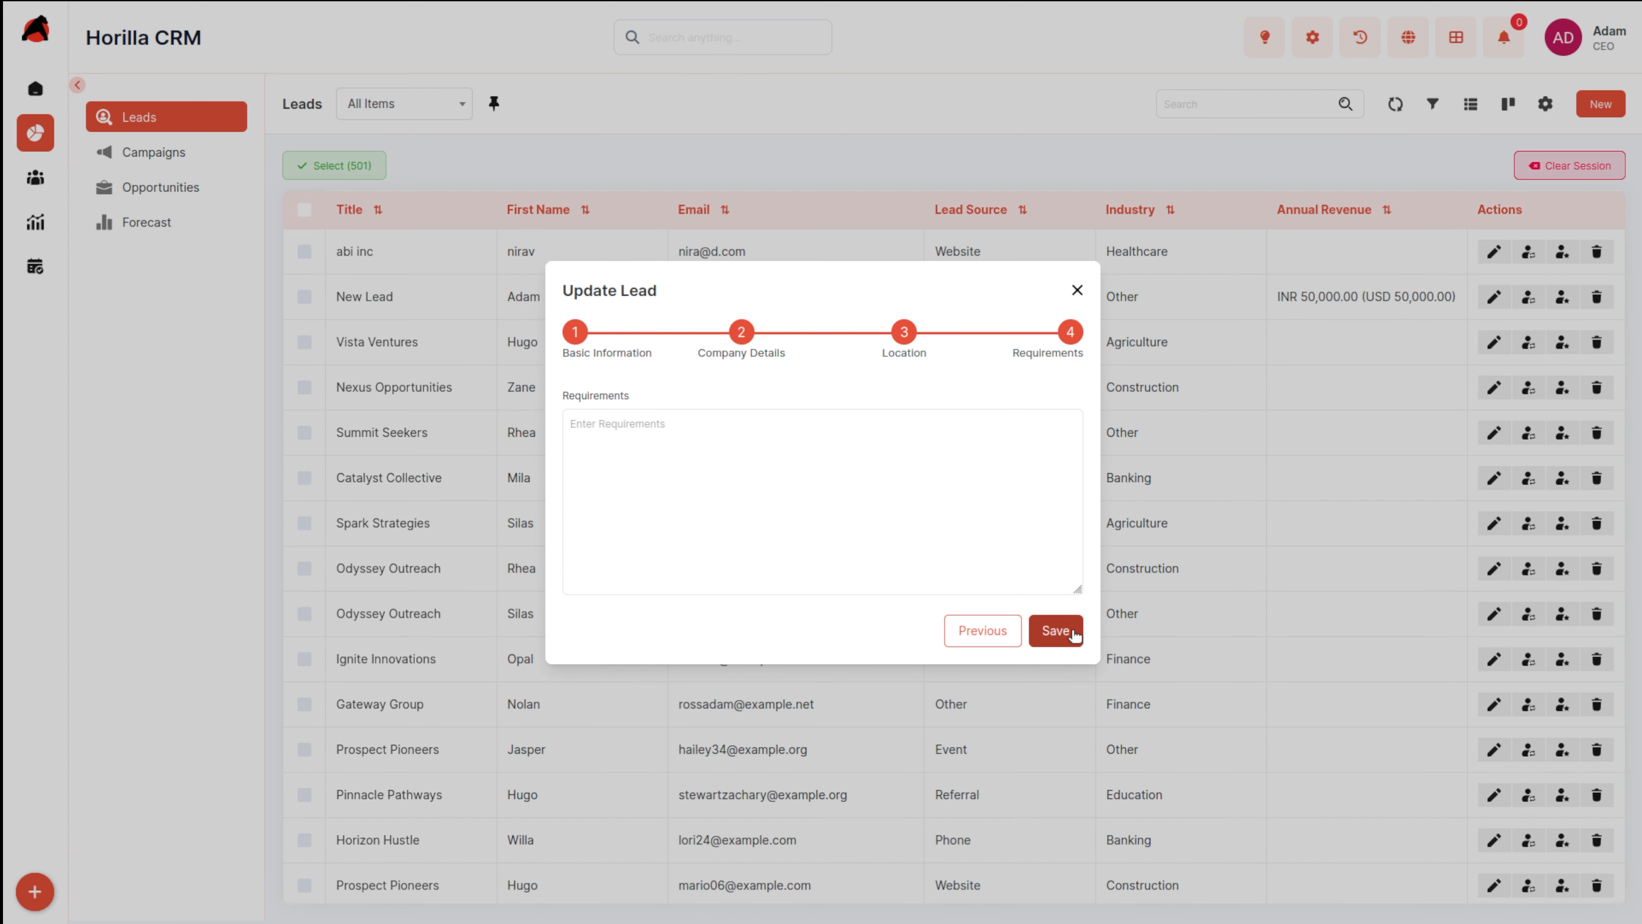
click(1078, 290)
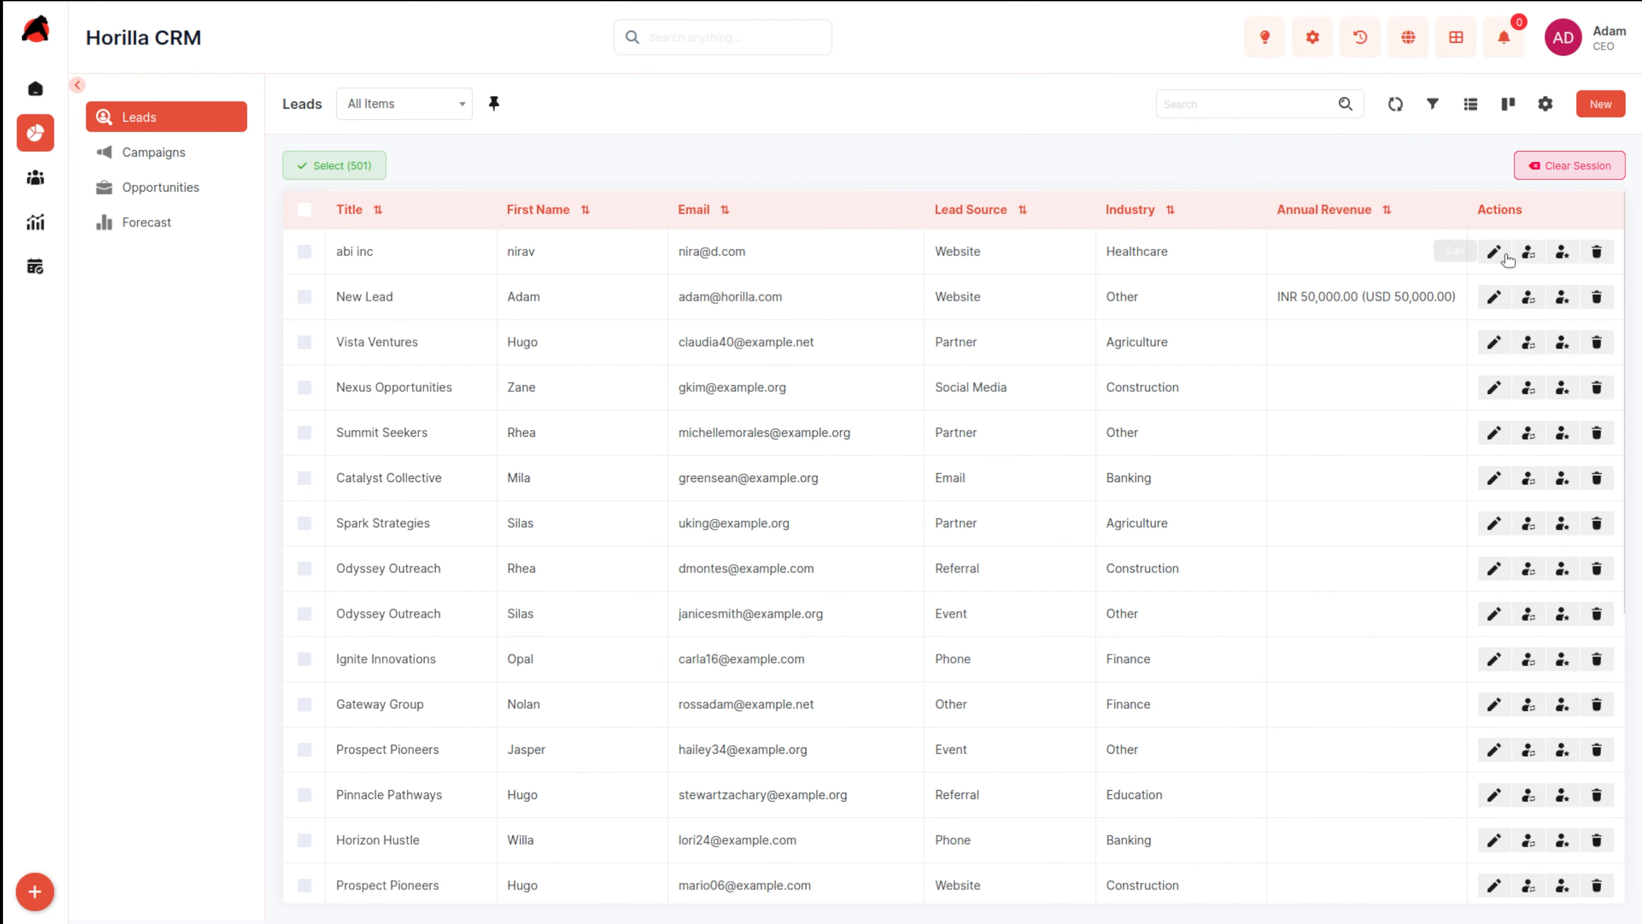
- Look through the owners available for the abi inc lead and view its Lead Conversion form, closing both without saving
click(1529, 252)
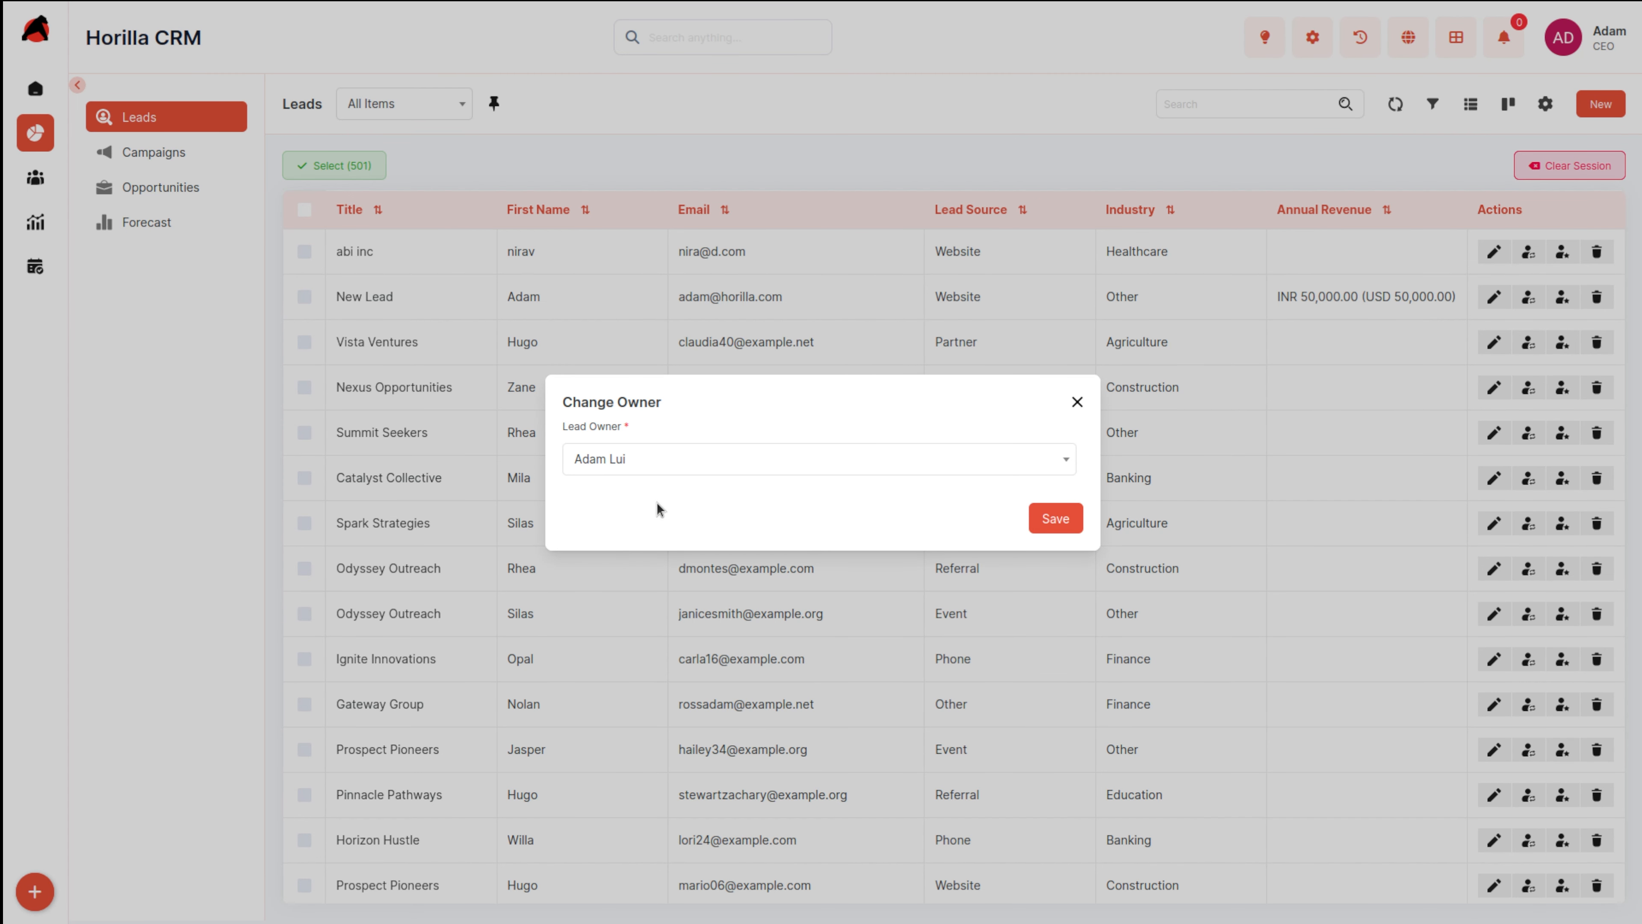
click(802, 474)
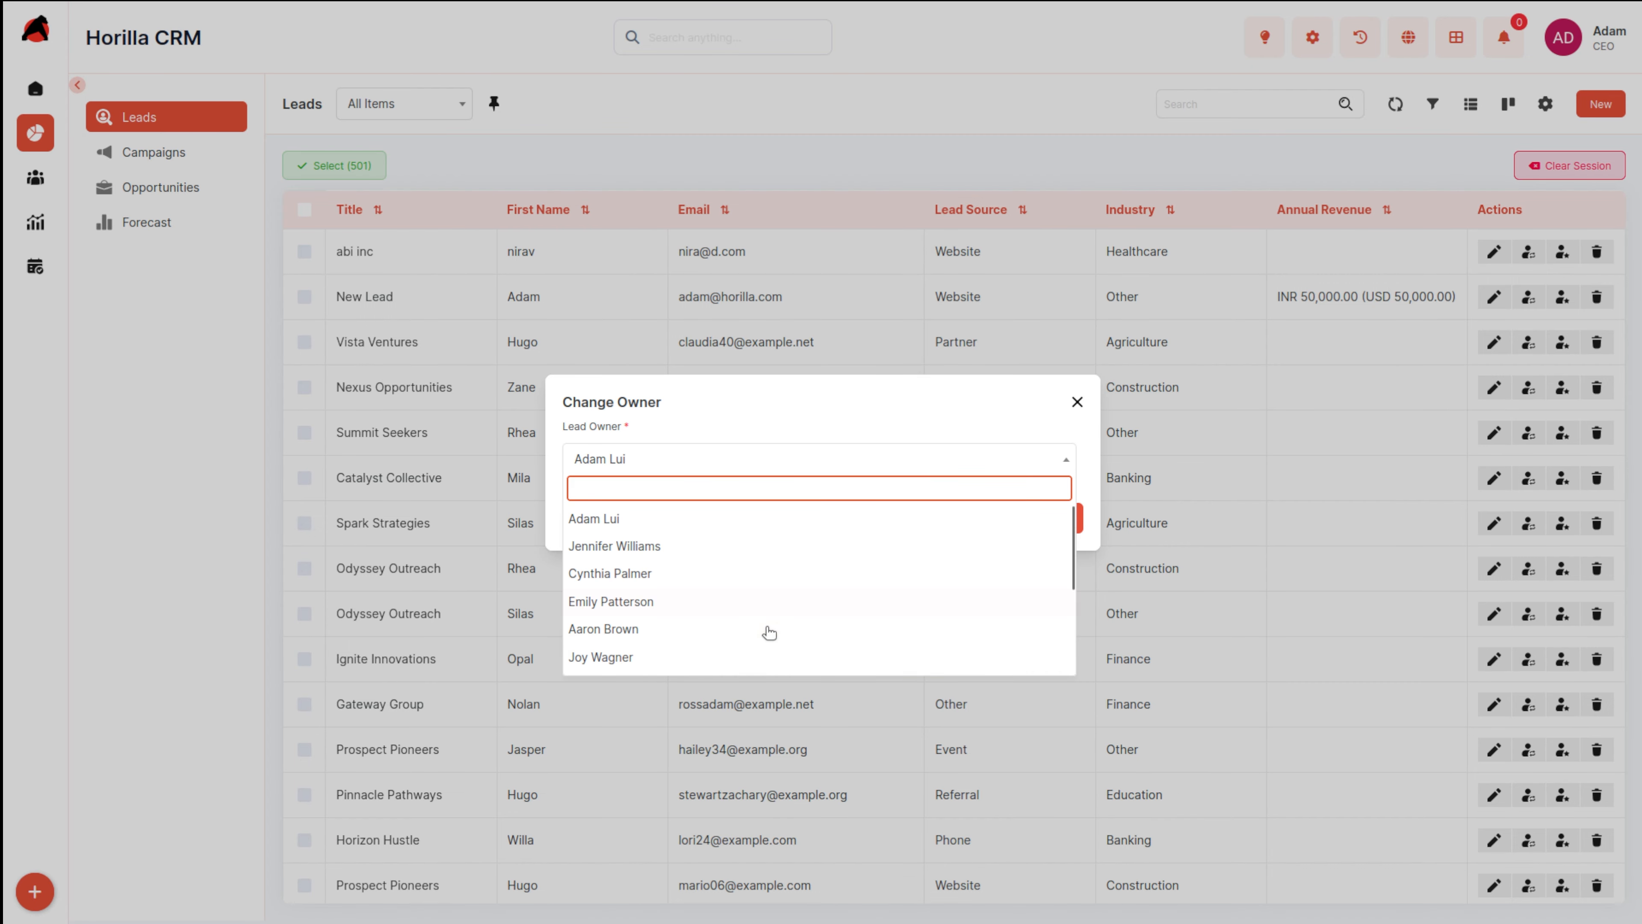
scroll(757, 652, down, 7)
scroll(756, 651, up, 8)
scroll(756, 651, down, 9)
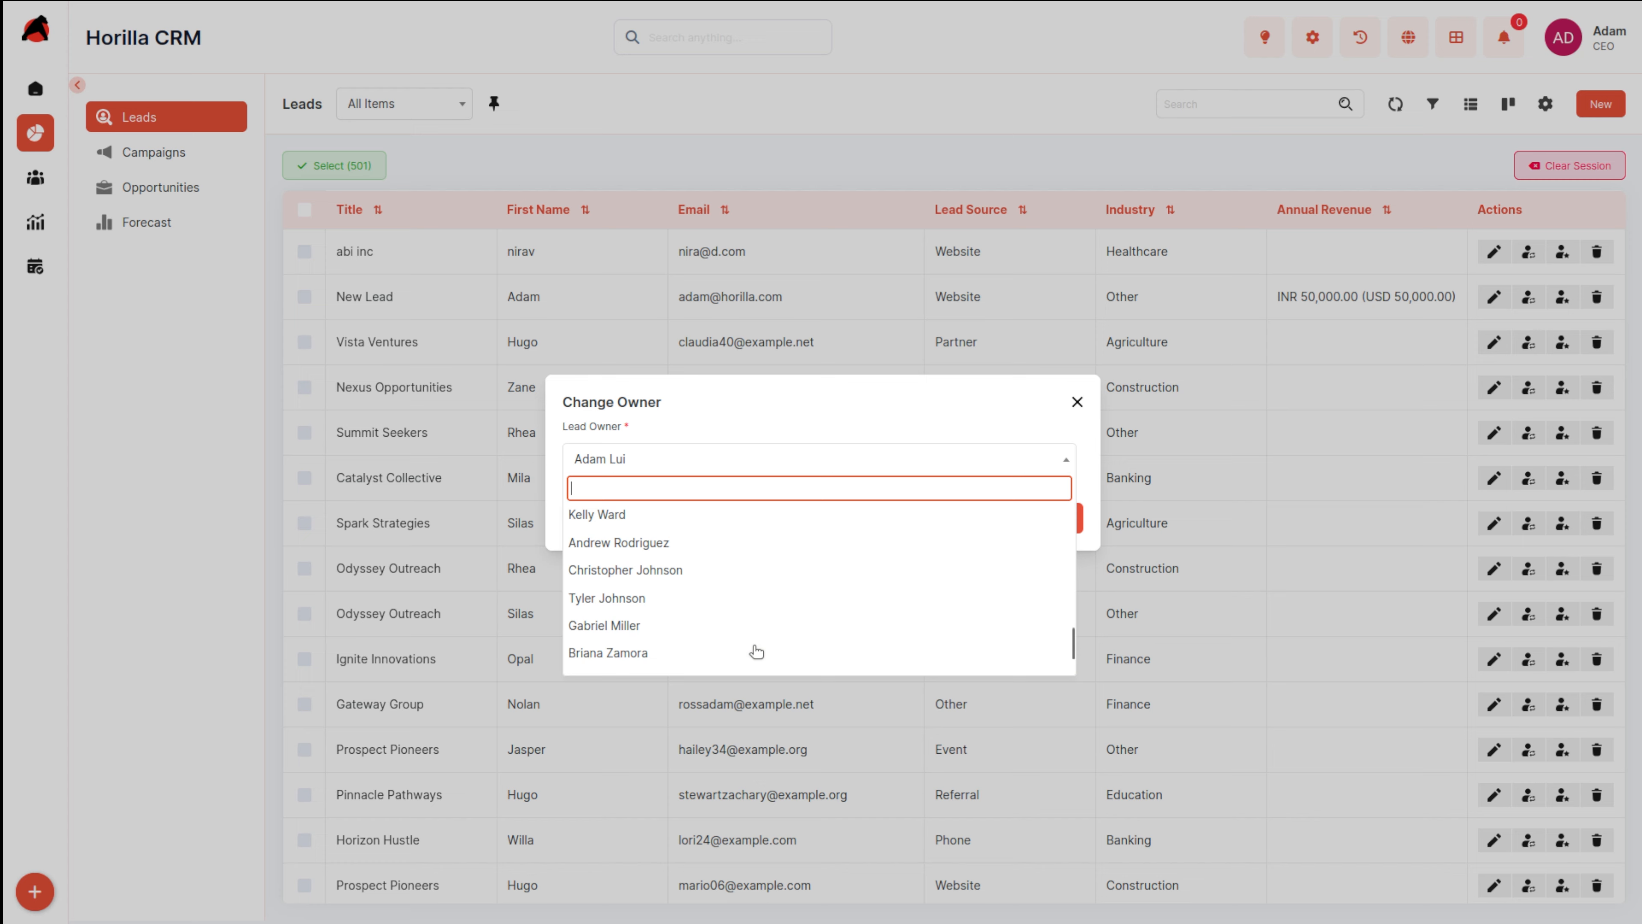
scroll(756, 651, up, 3)
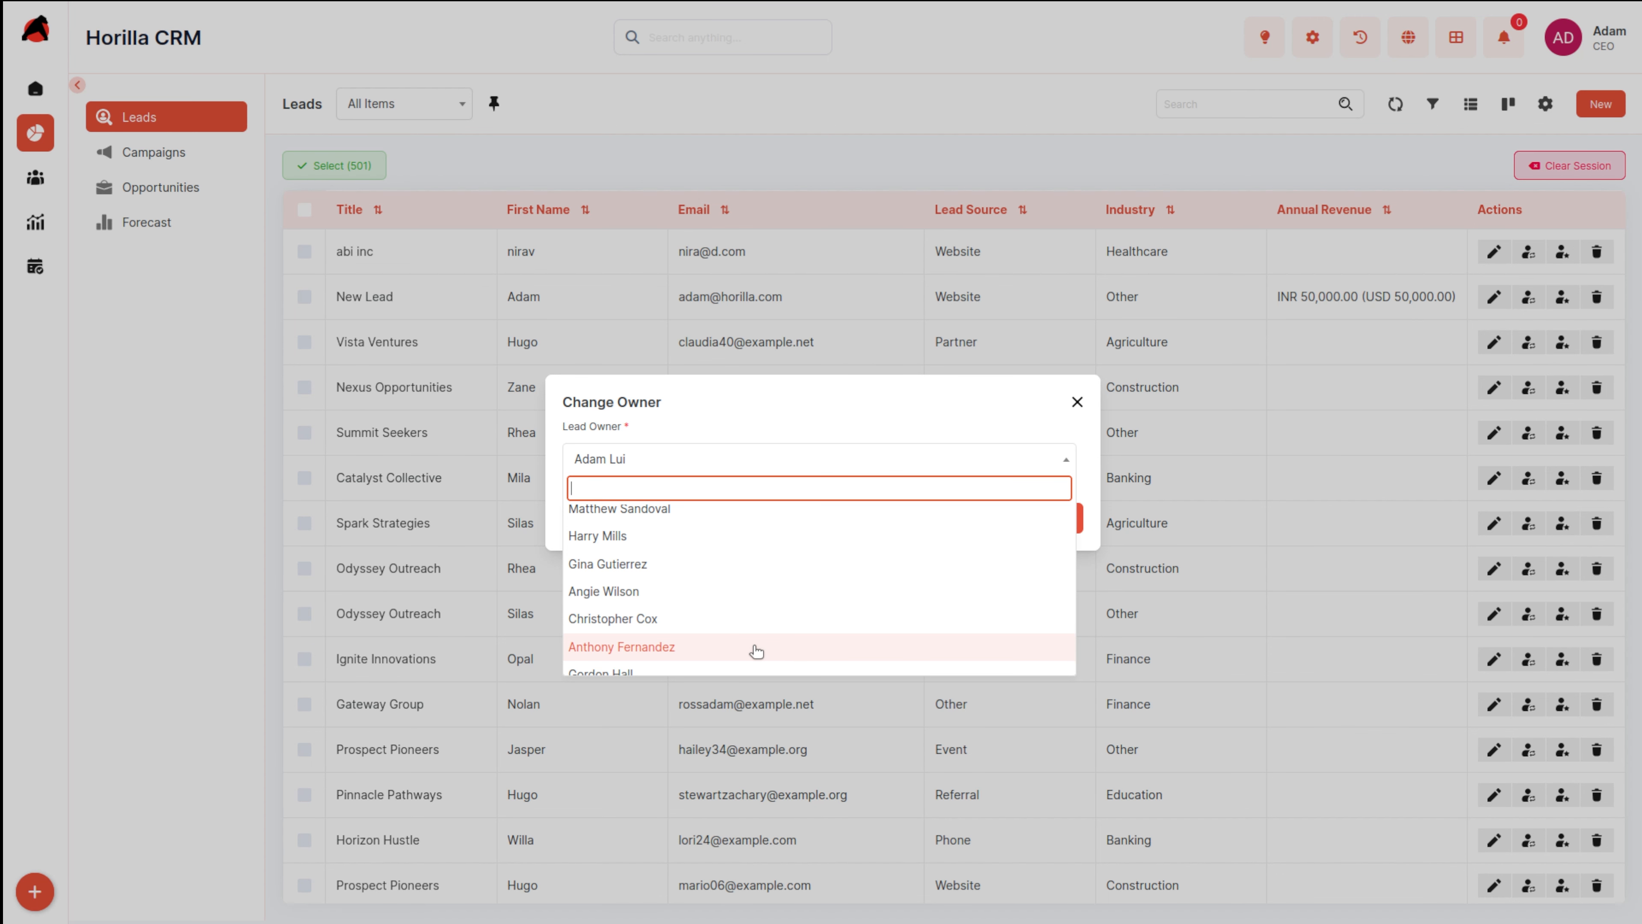
scroll(757, 652, down, 5)
scroll(756, 651, up, 12)
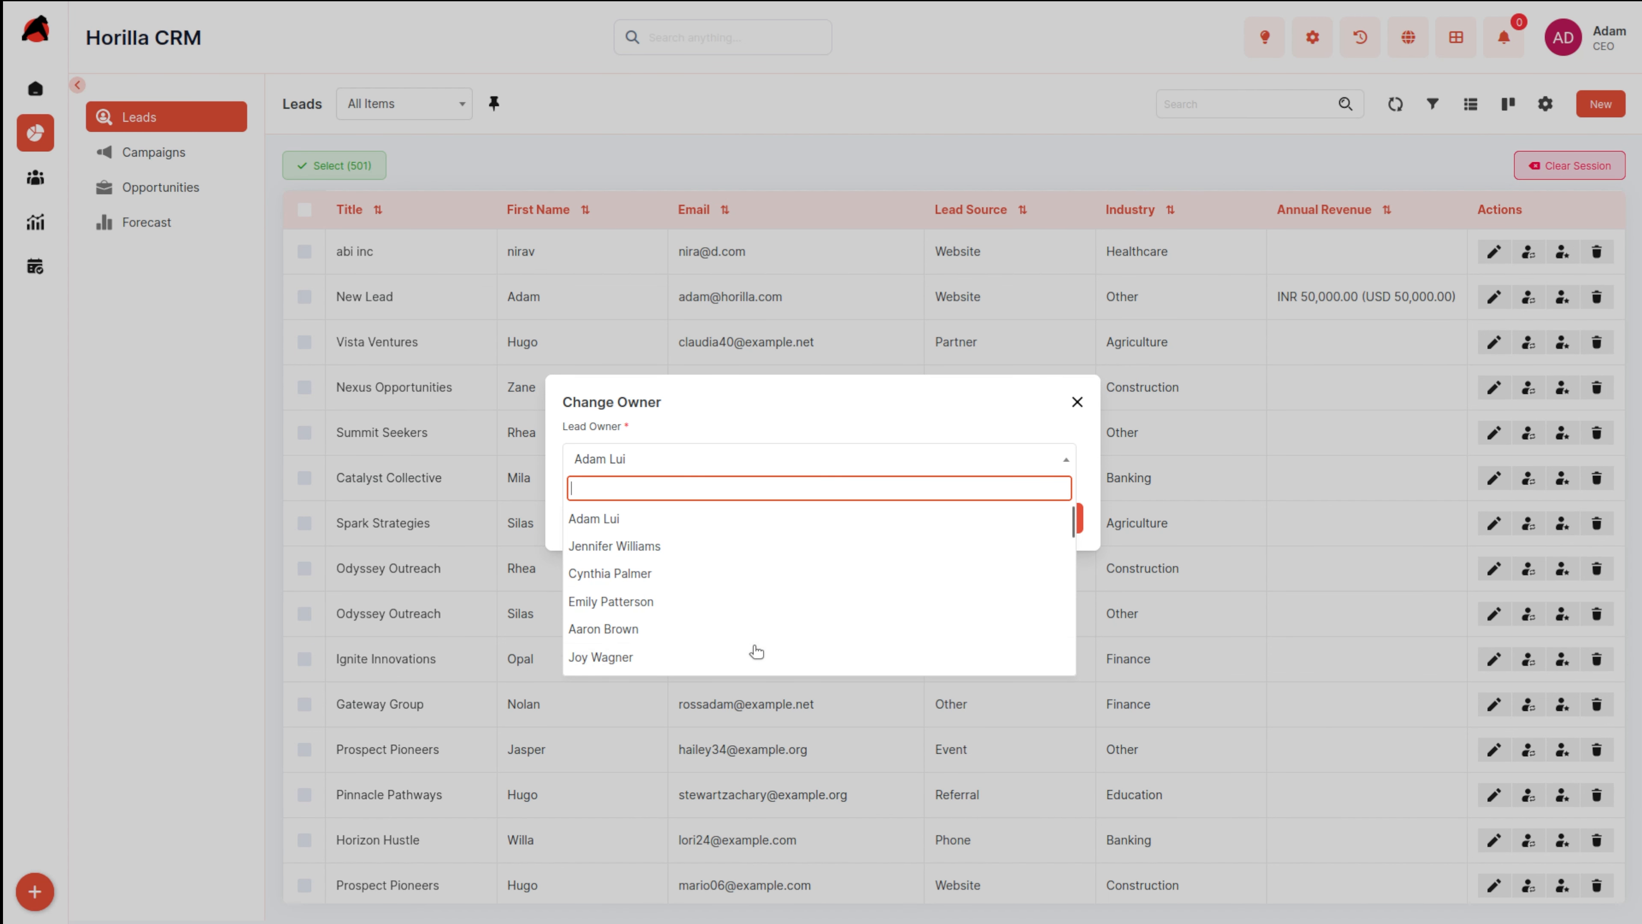
click(1081, 401)
click(1076, 401)
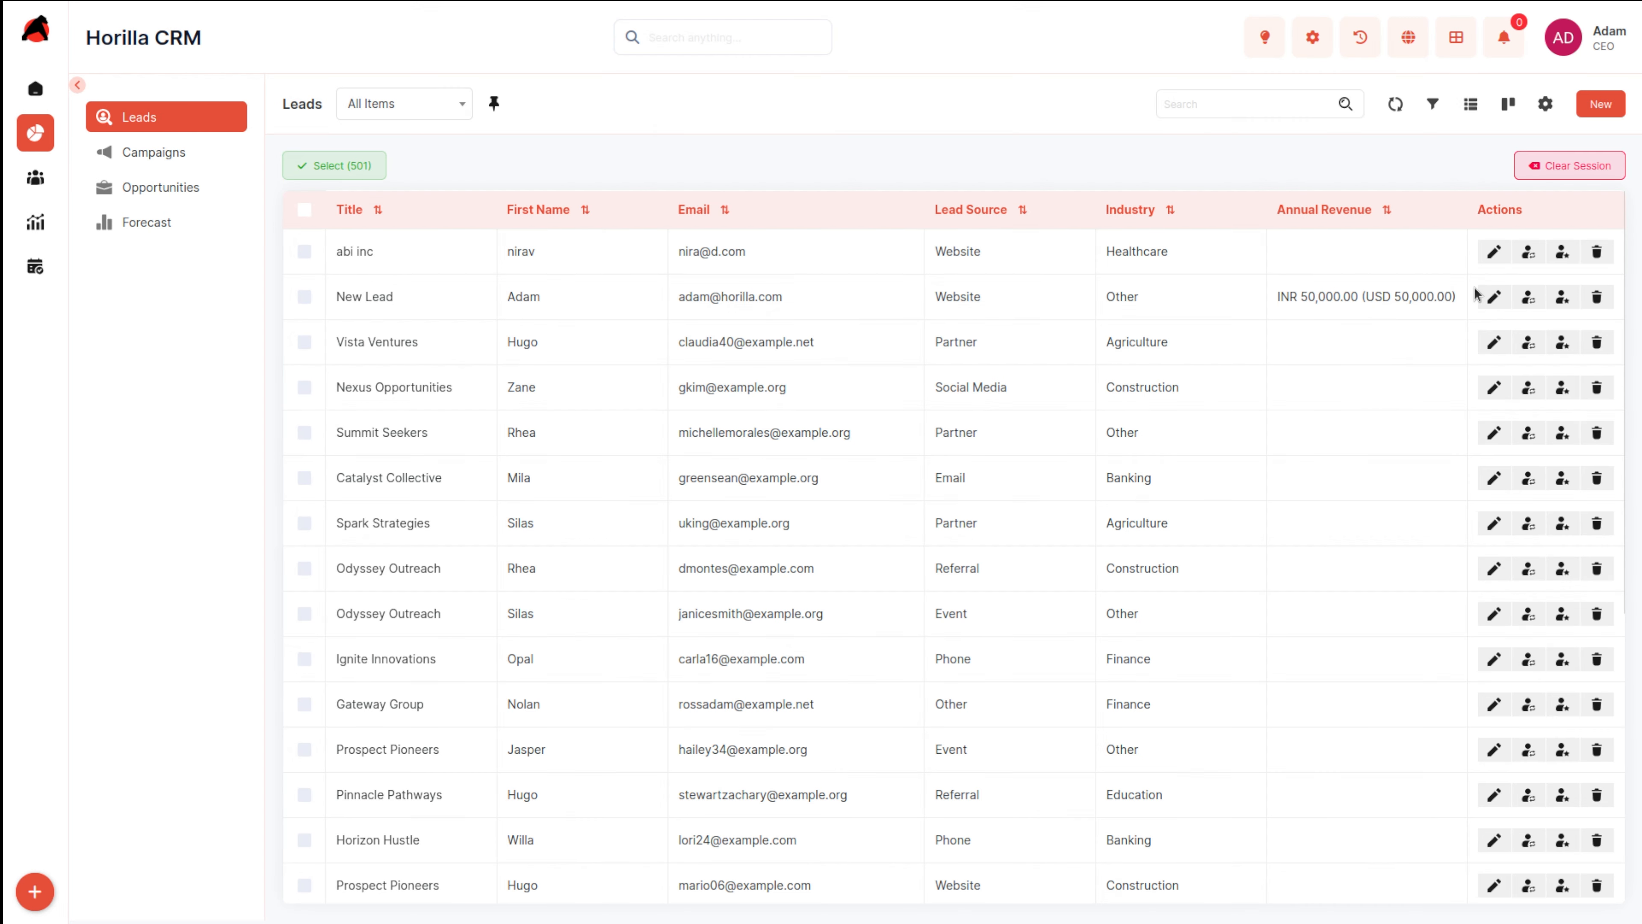
click(1562, 253)
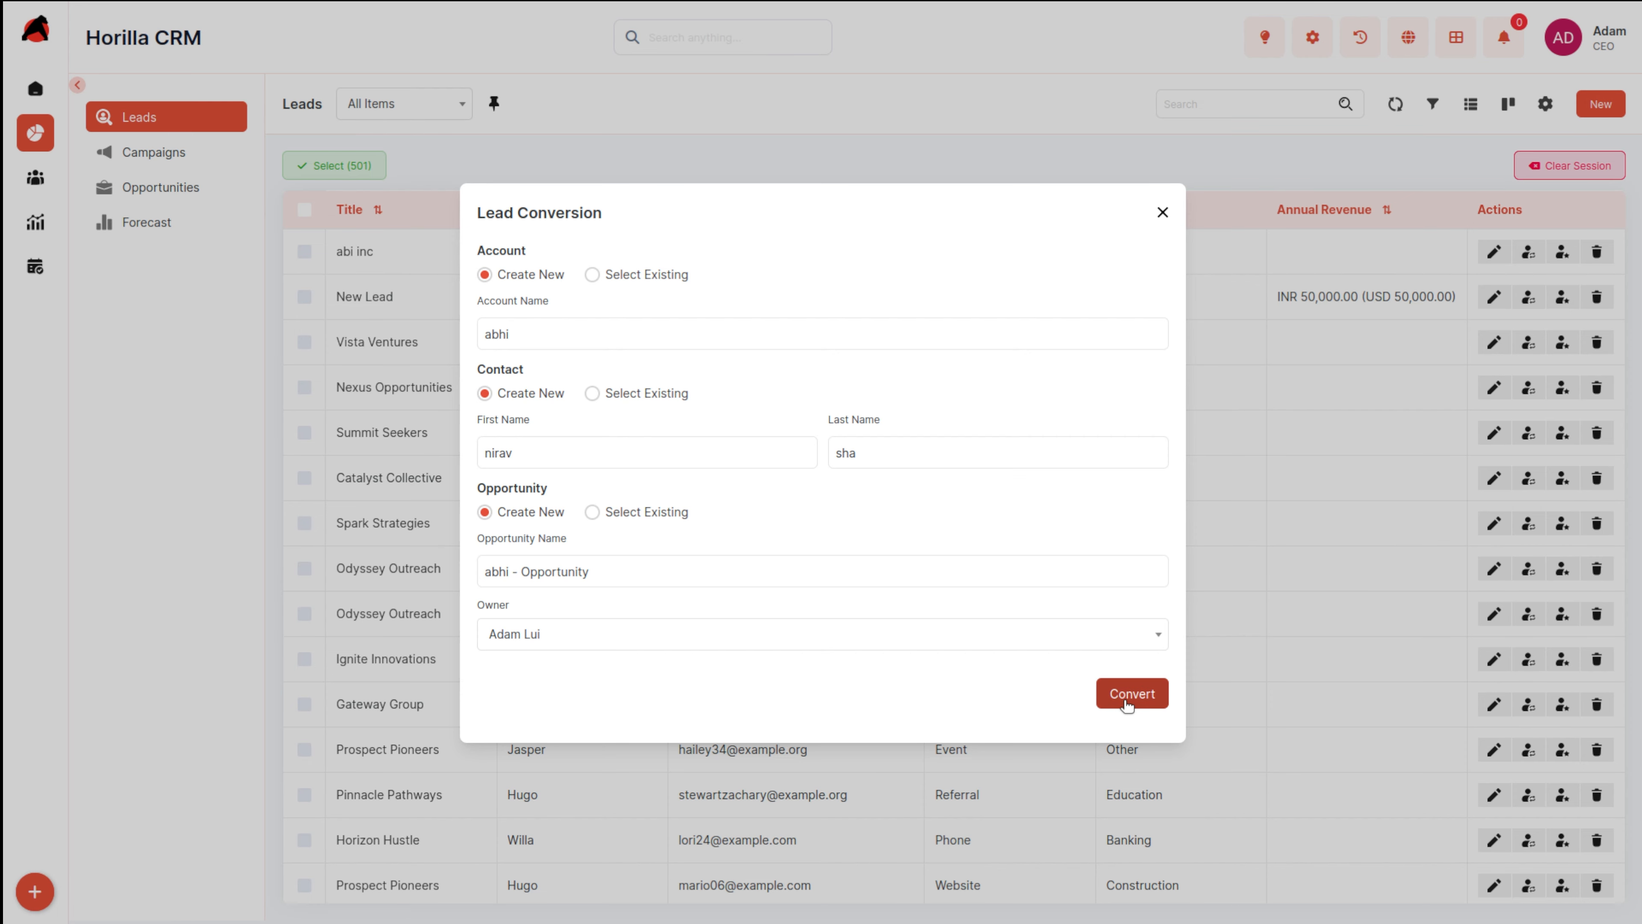
click(1161, 212)
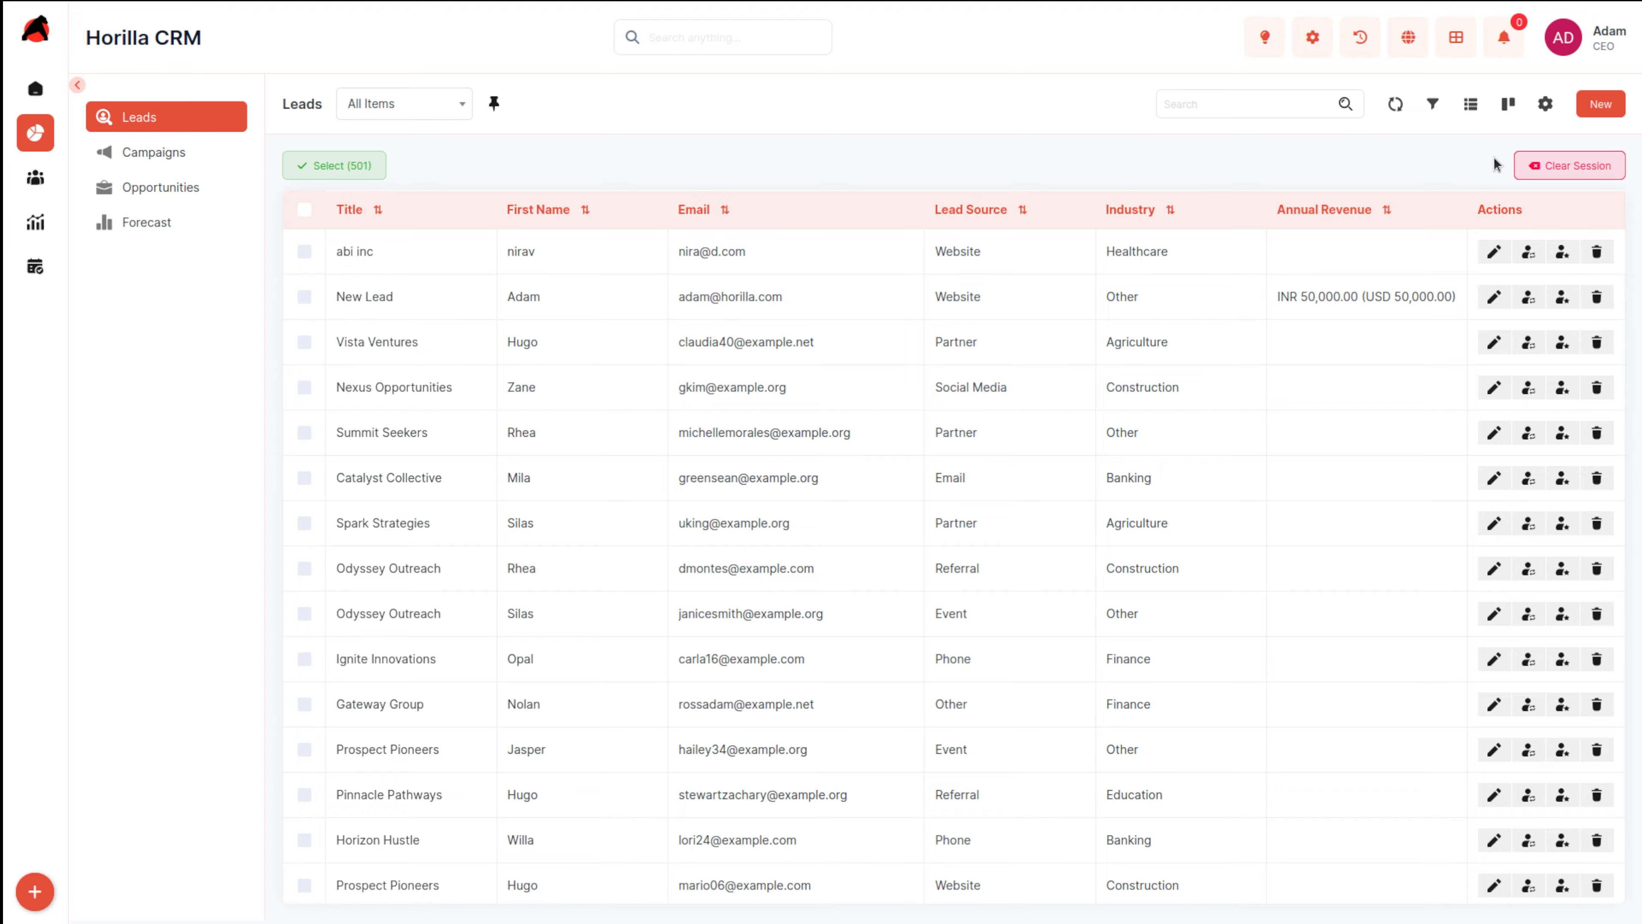
- Switch the leads to the Kanban view and move the first Frontier Futures lead from Not contacted to Contacted
click(1509, 102)
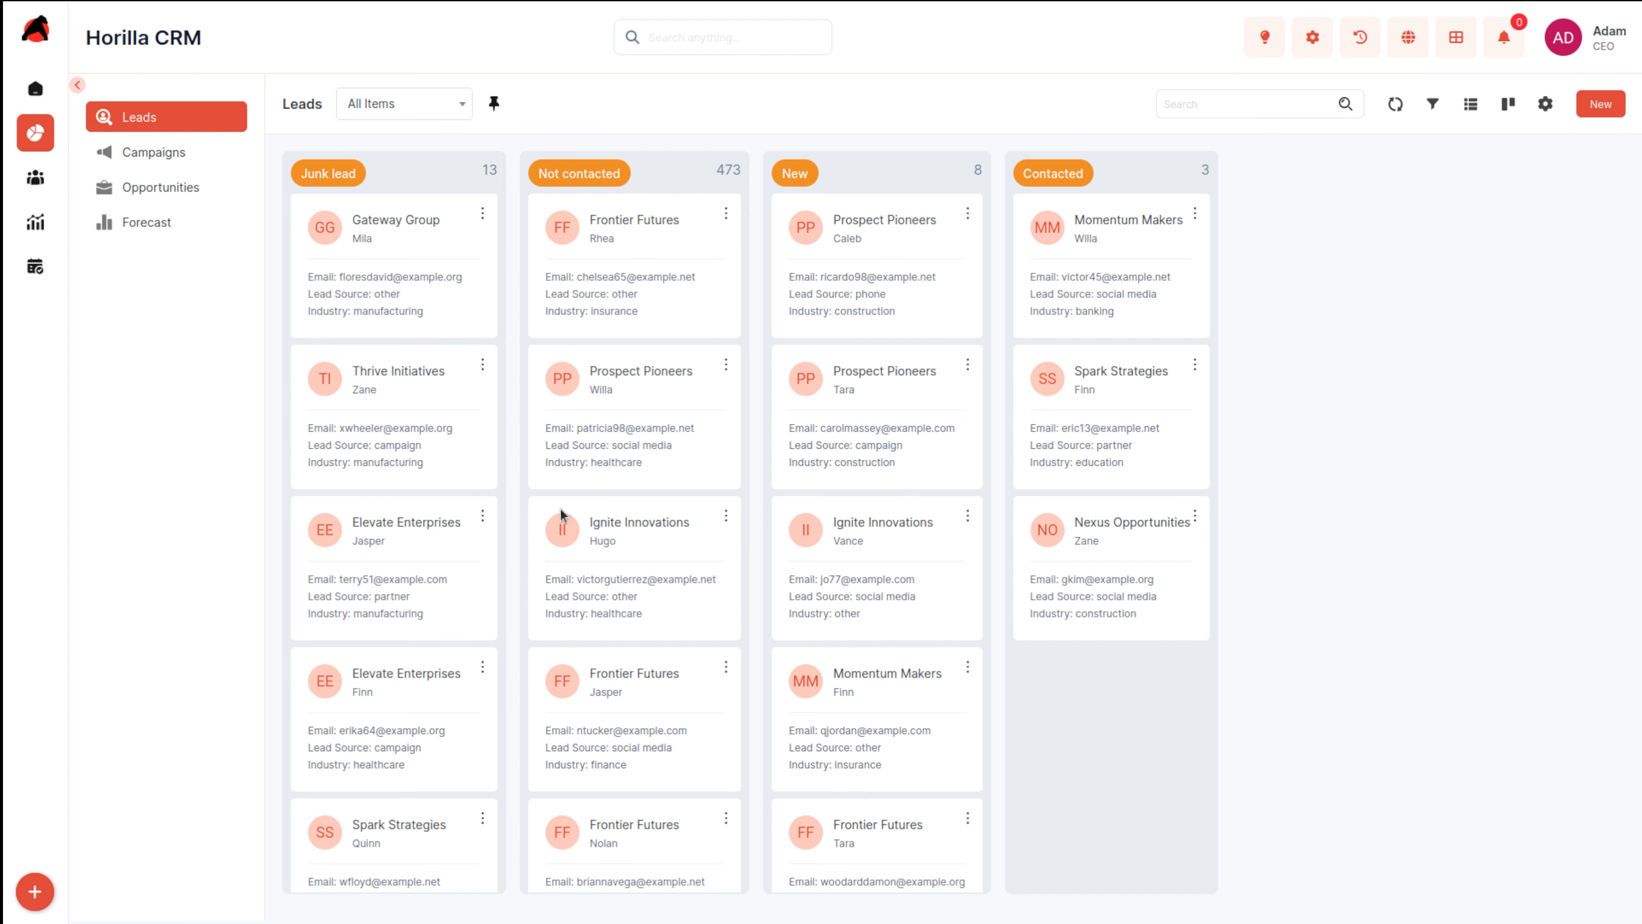
scroll(561, 508, down, 10)
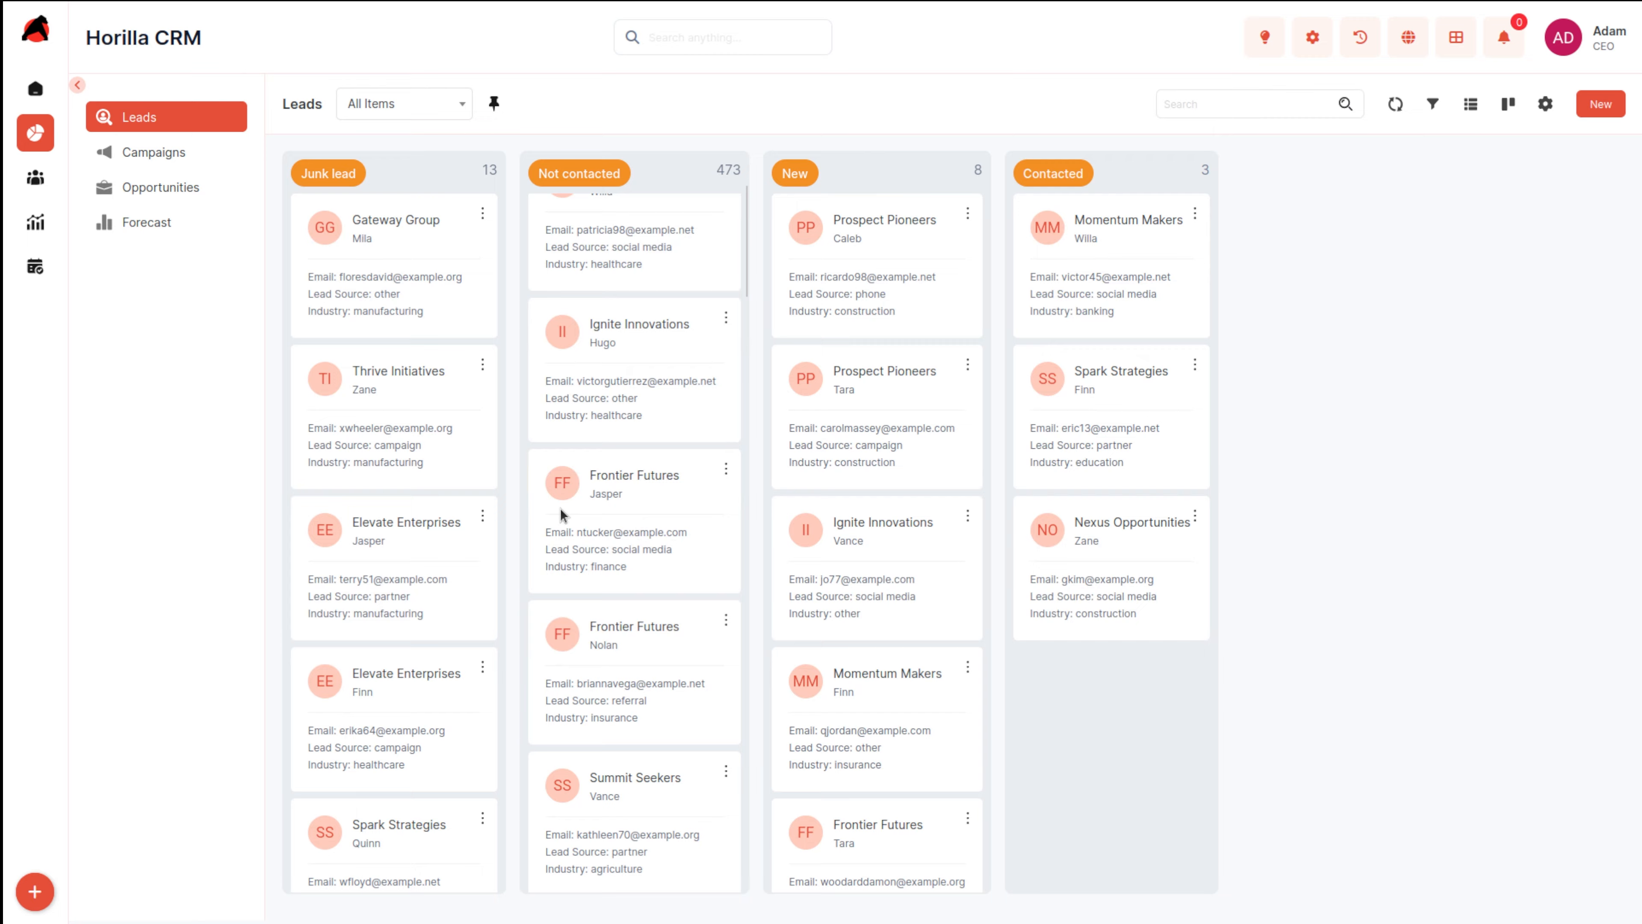
scroll(560, 508, up, 10)
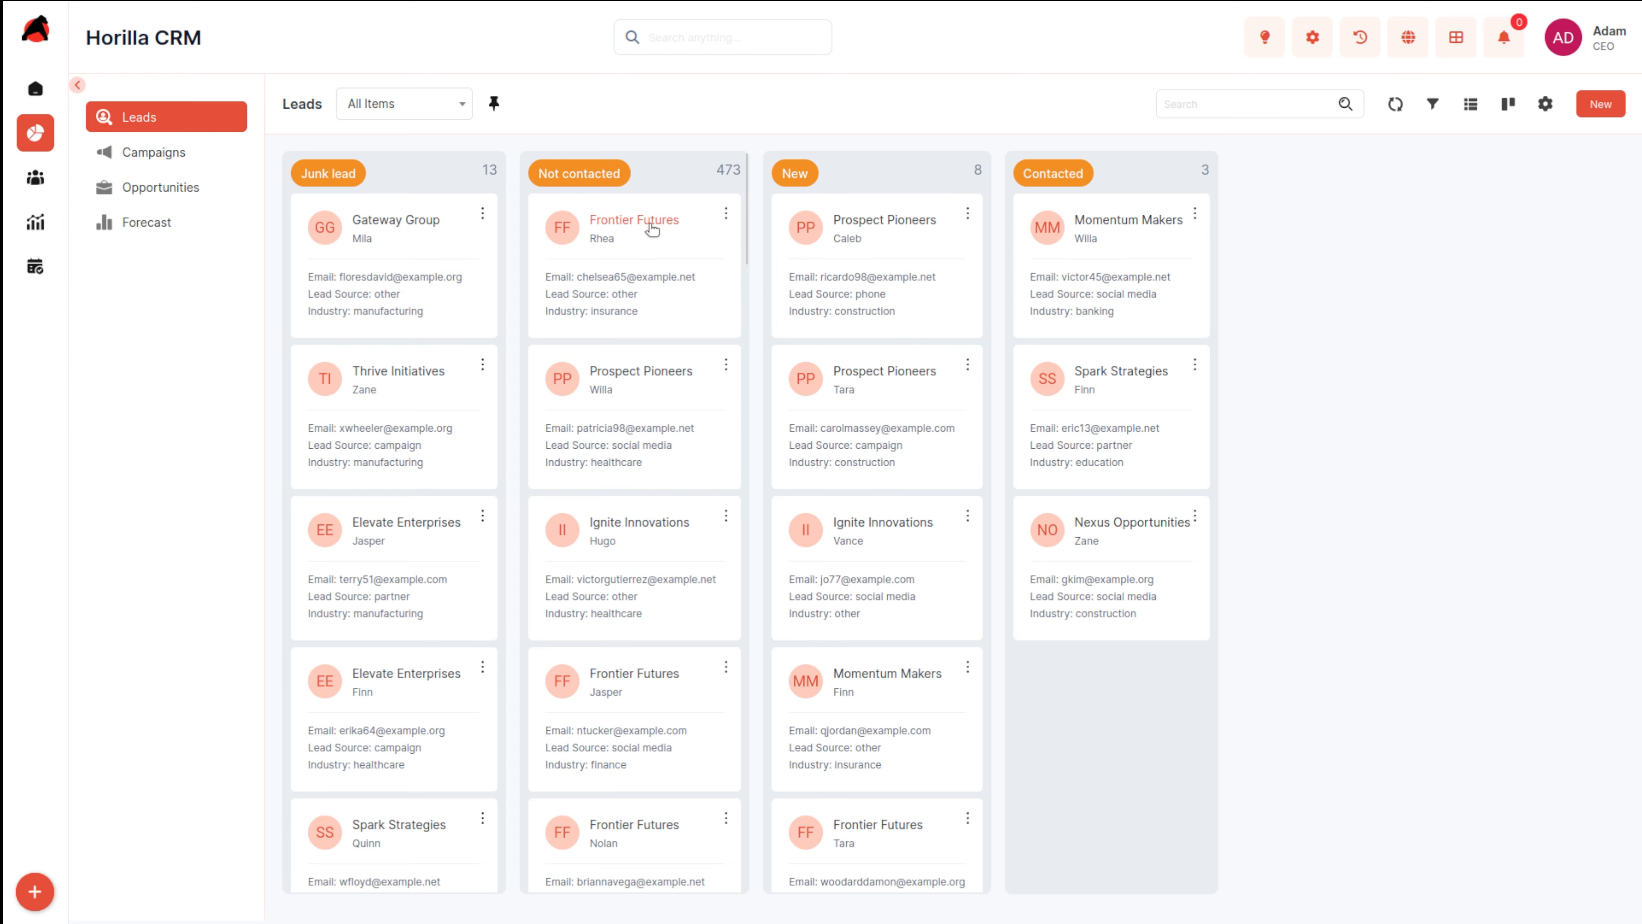
drag(641, 224, 1136, 679)
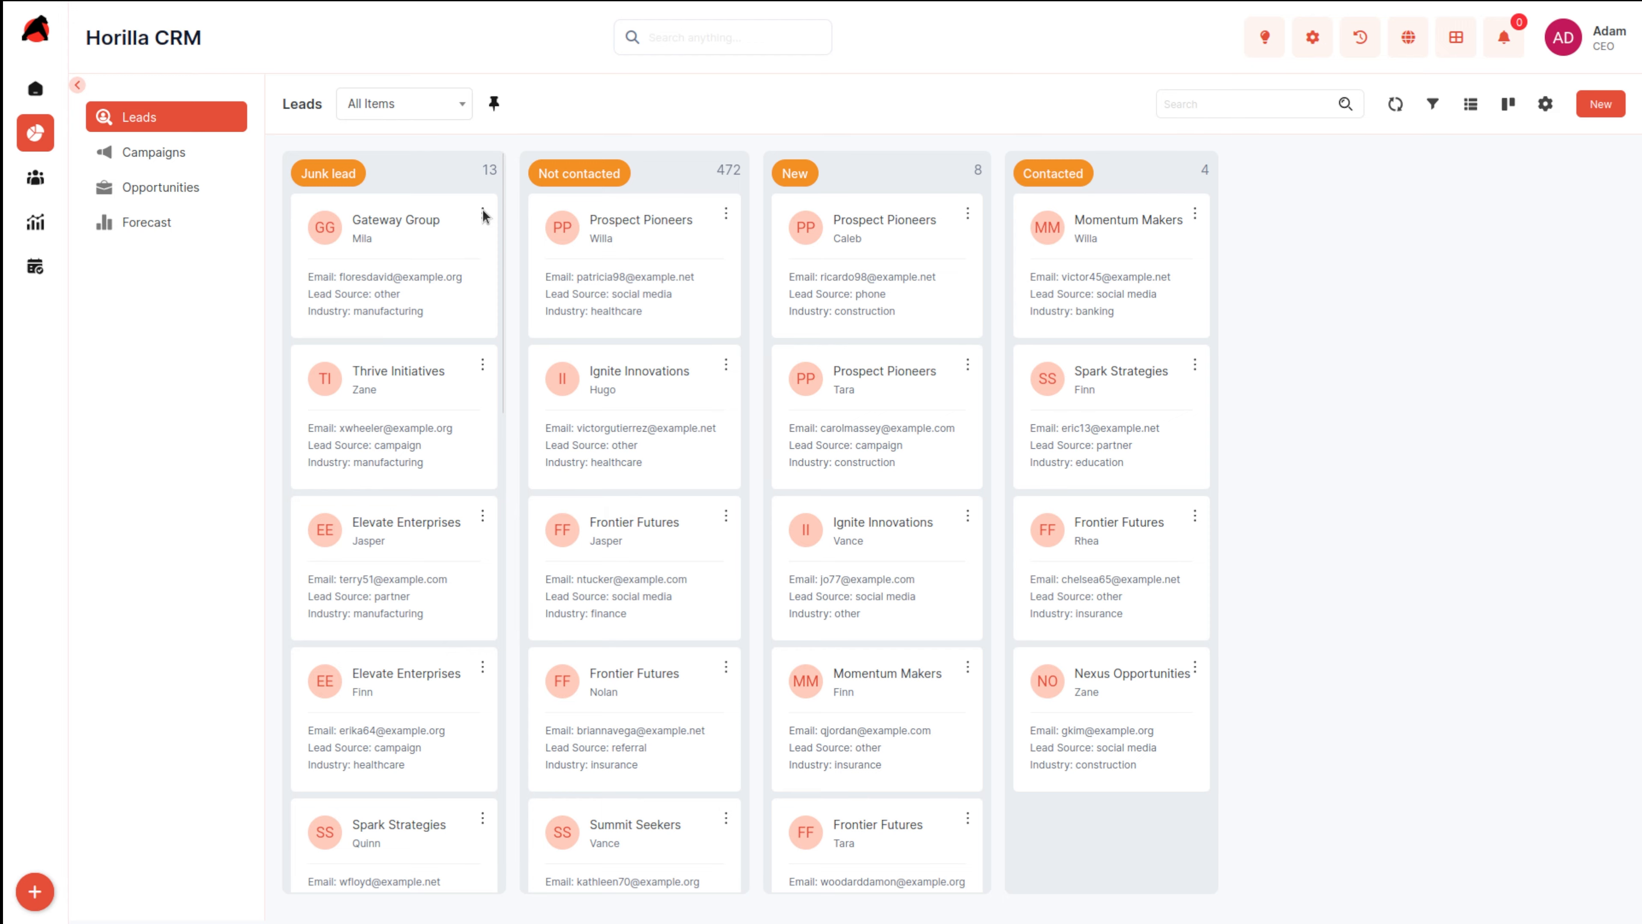
- View the actions available for the Thrive Initiatives lead card in the Junk lead column
click(484, 369)
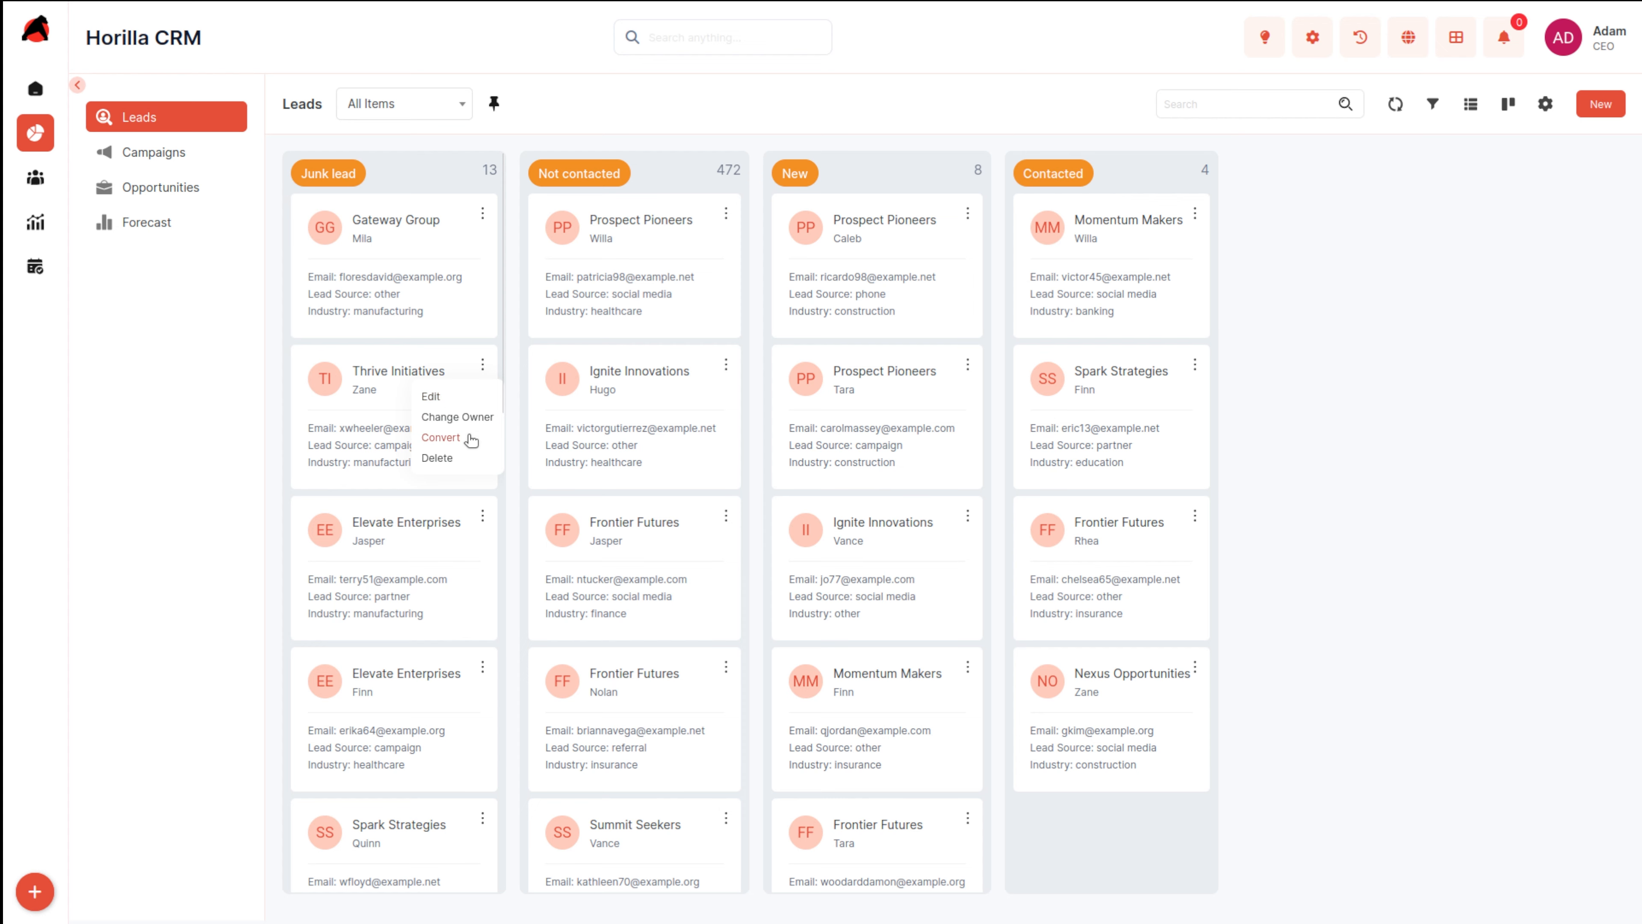
click(1449, 357)
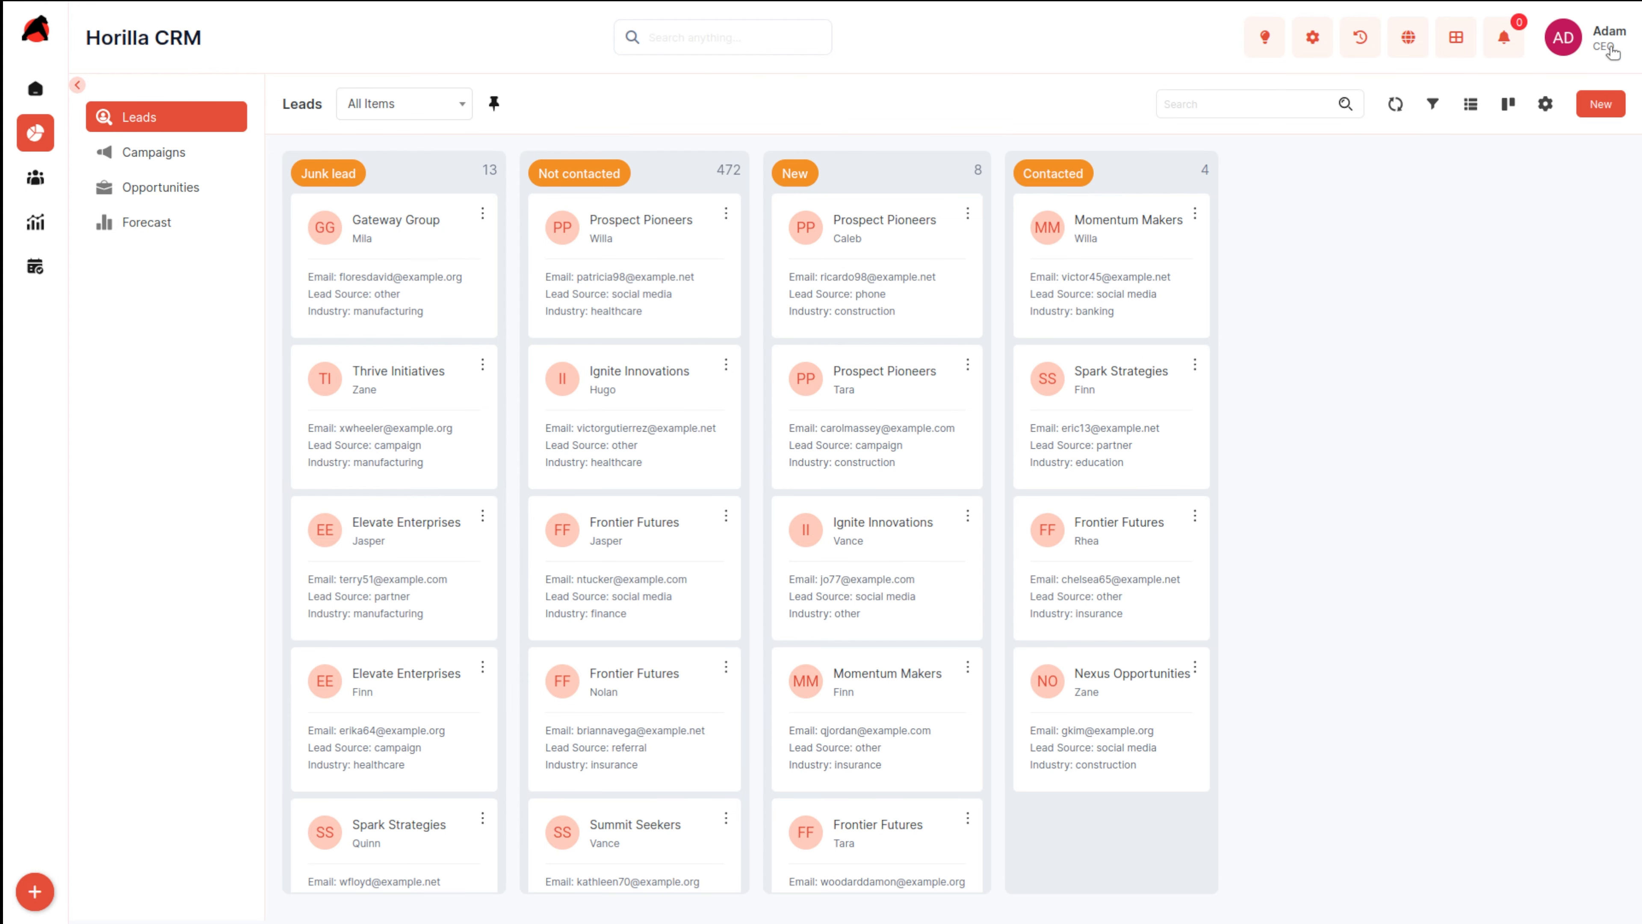
- Start creating a new lead and enter the lead's first name, last name and e-mail
click(1612, 104)
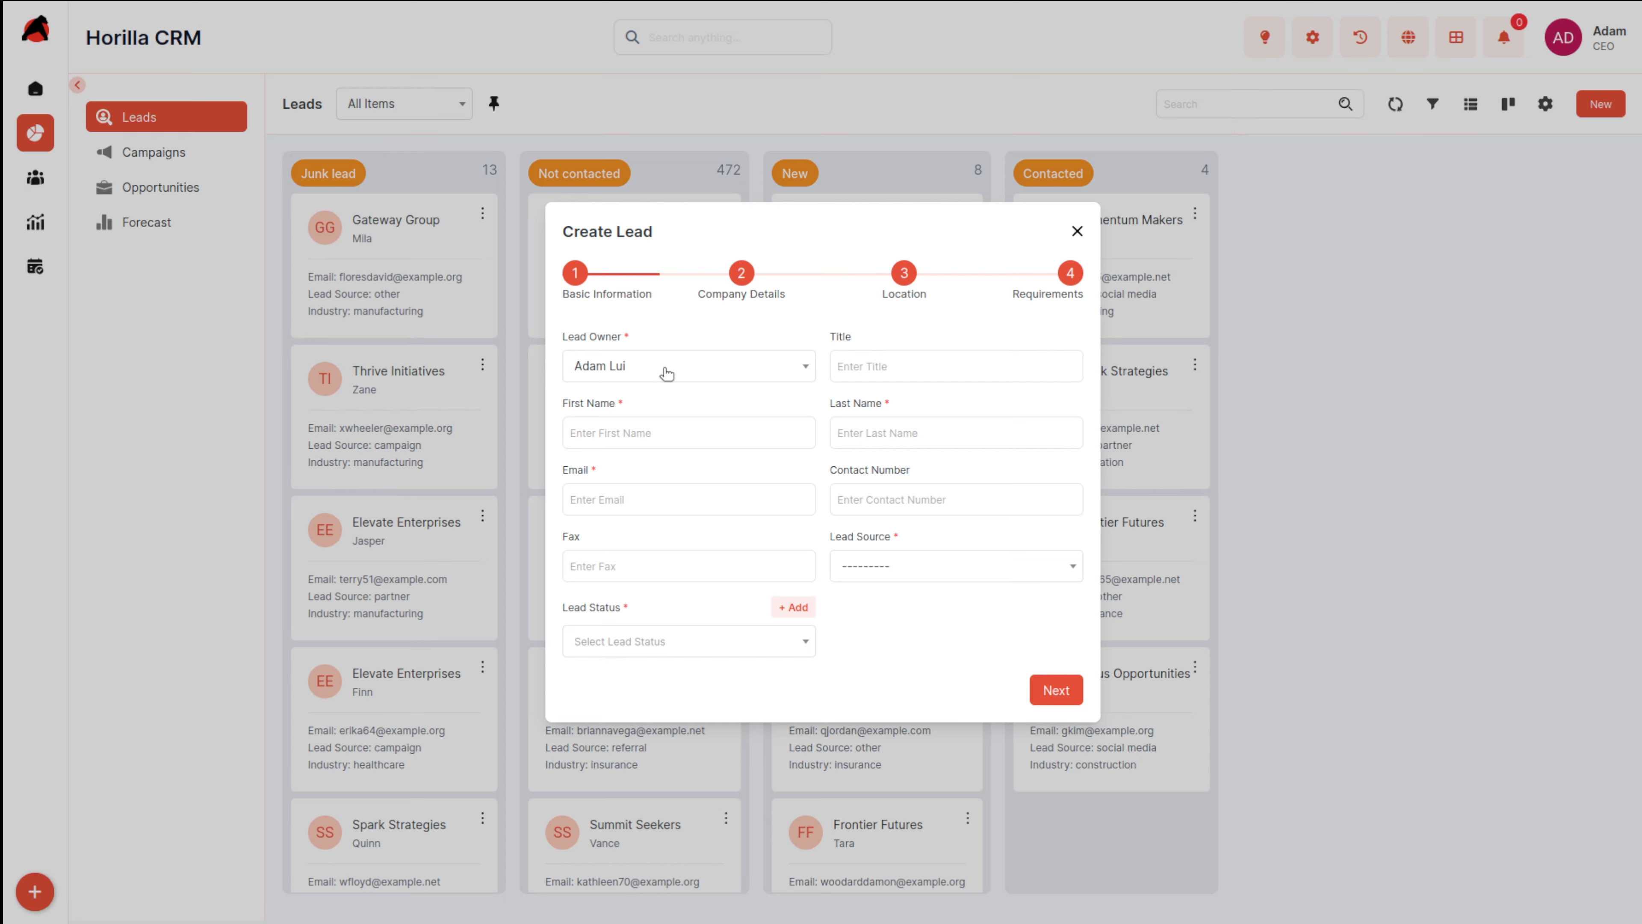
click(706, 432)
text(j)
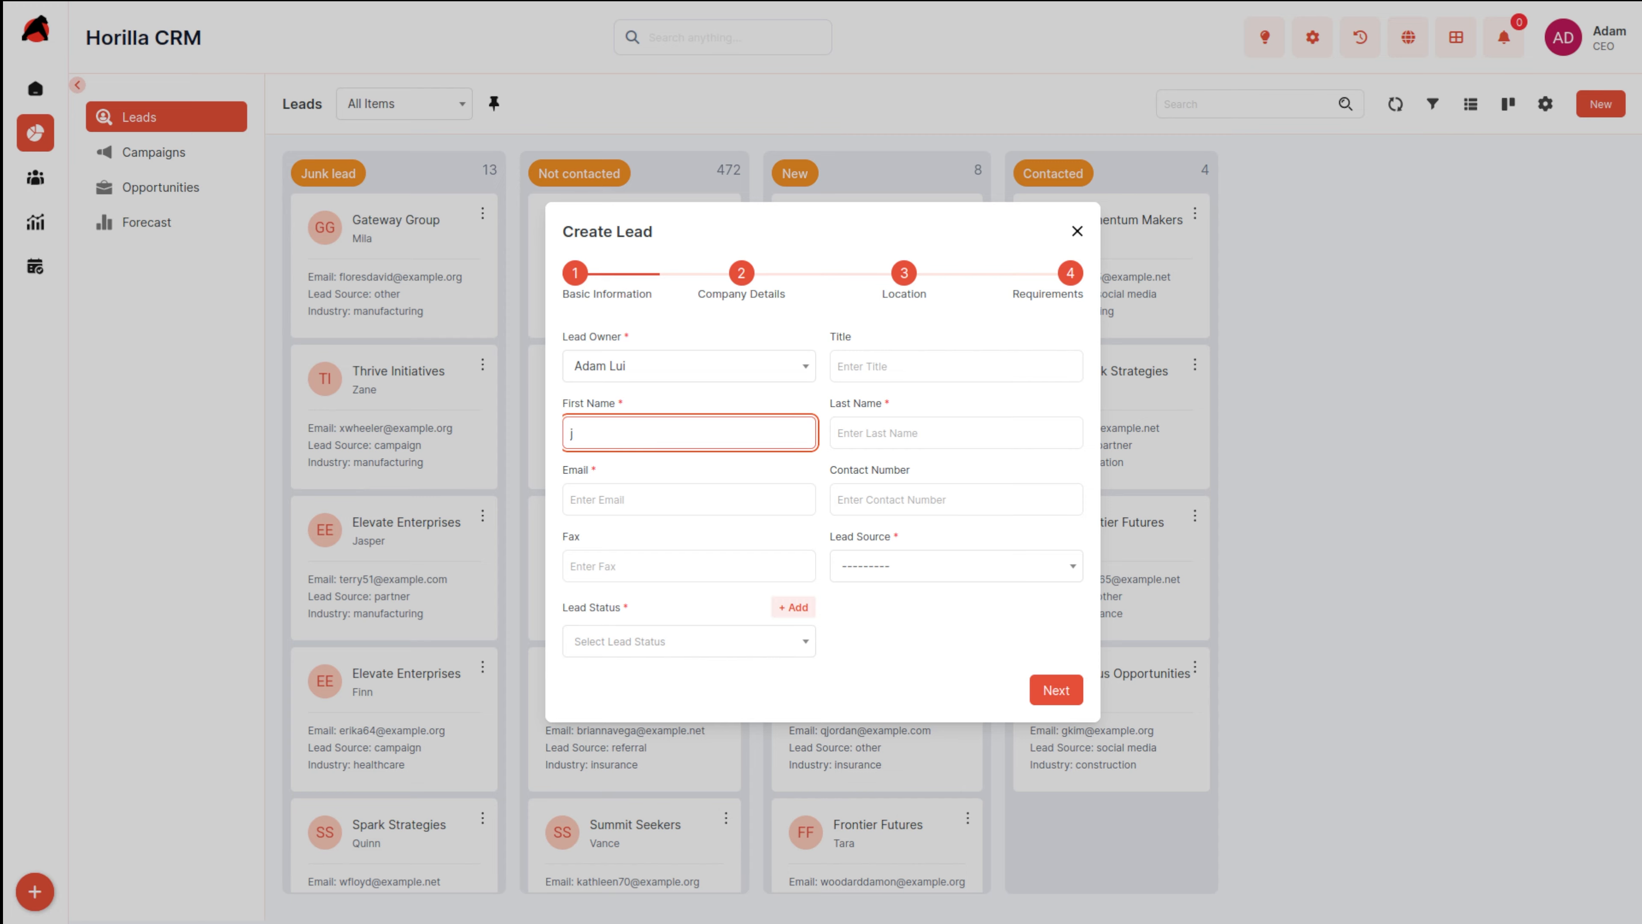
text(ohn)
click(995, 435)
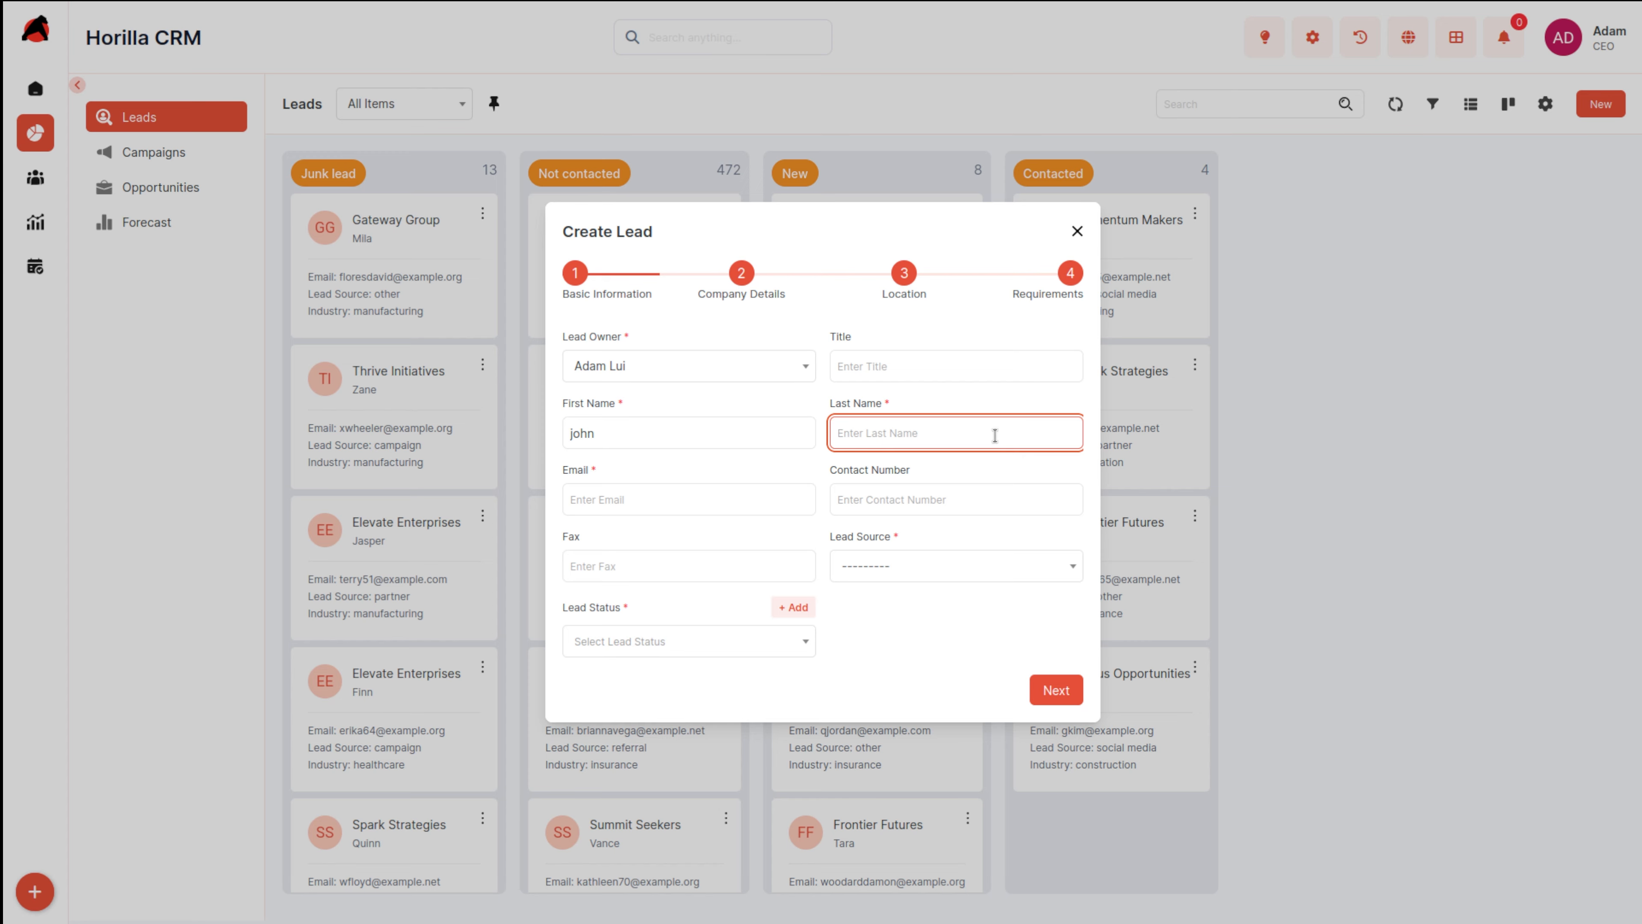
text(doe)
click(660, 497)
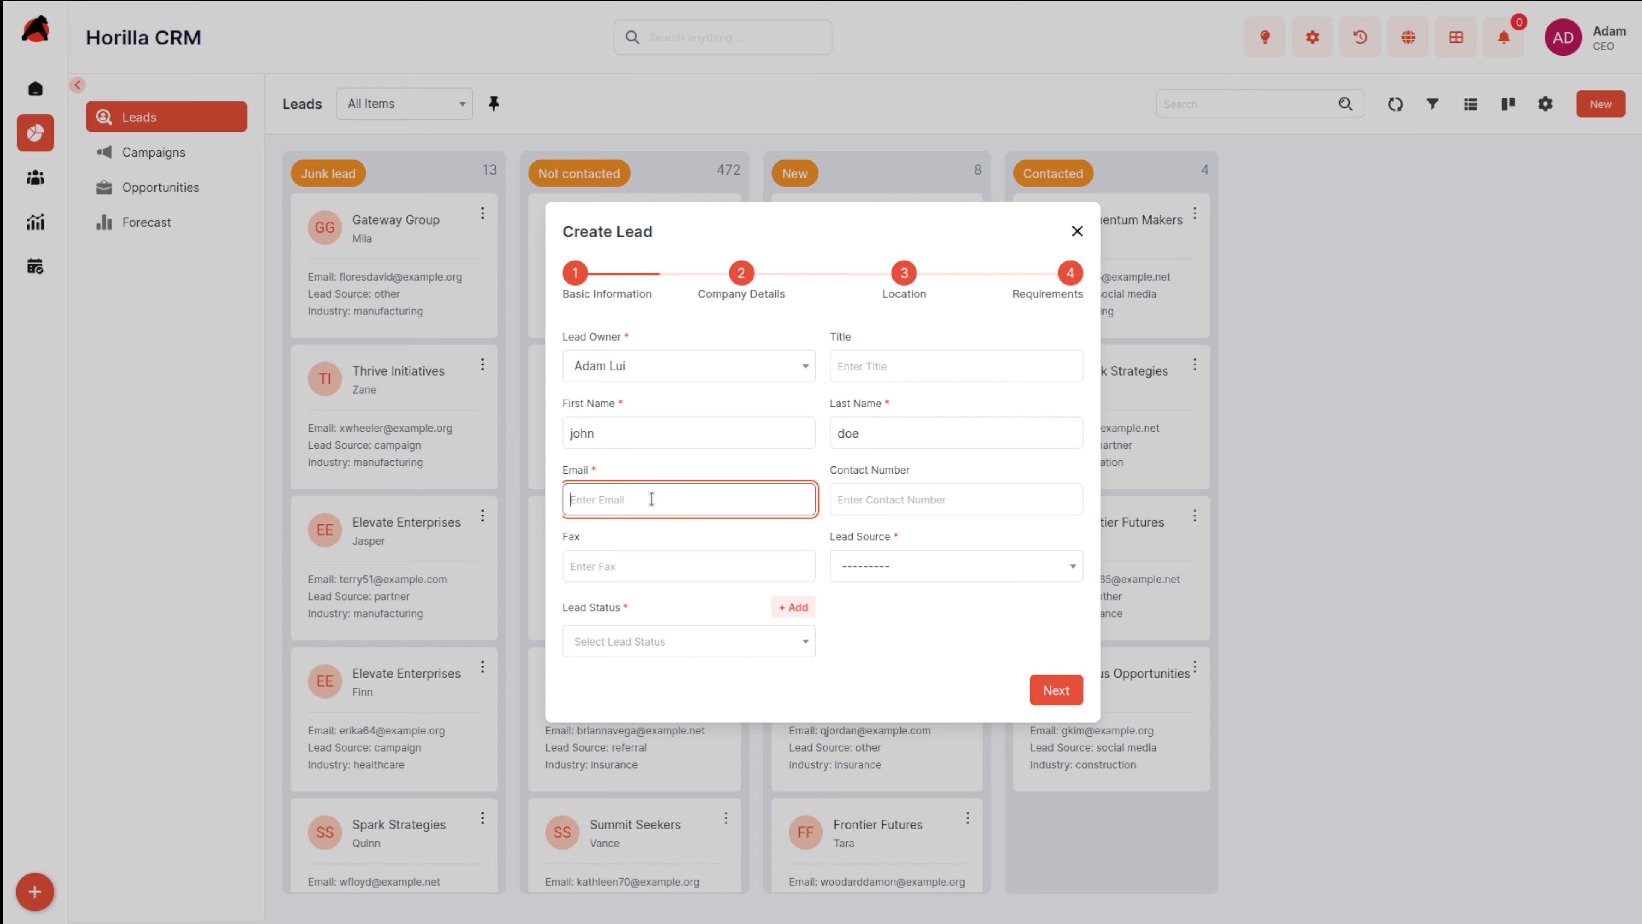
text(jd@sample.com)
- Set the new lead's source to Website and its status to New, and continue to the company details
click(881, 579)
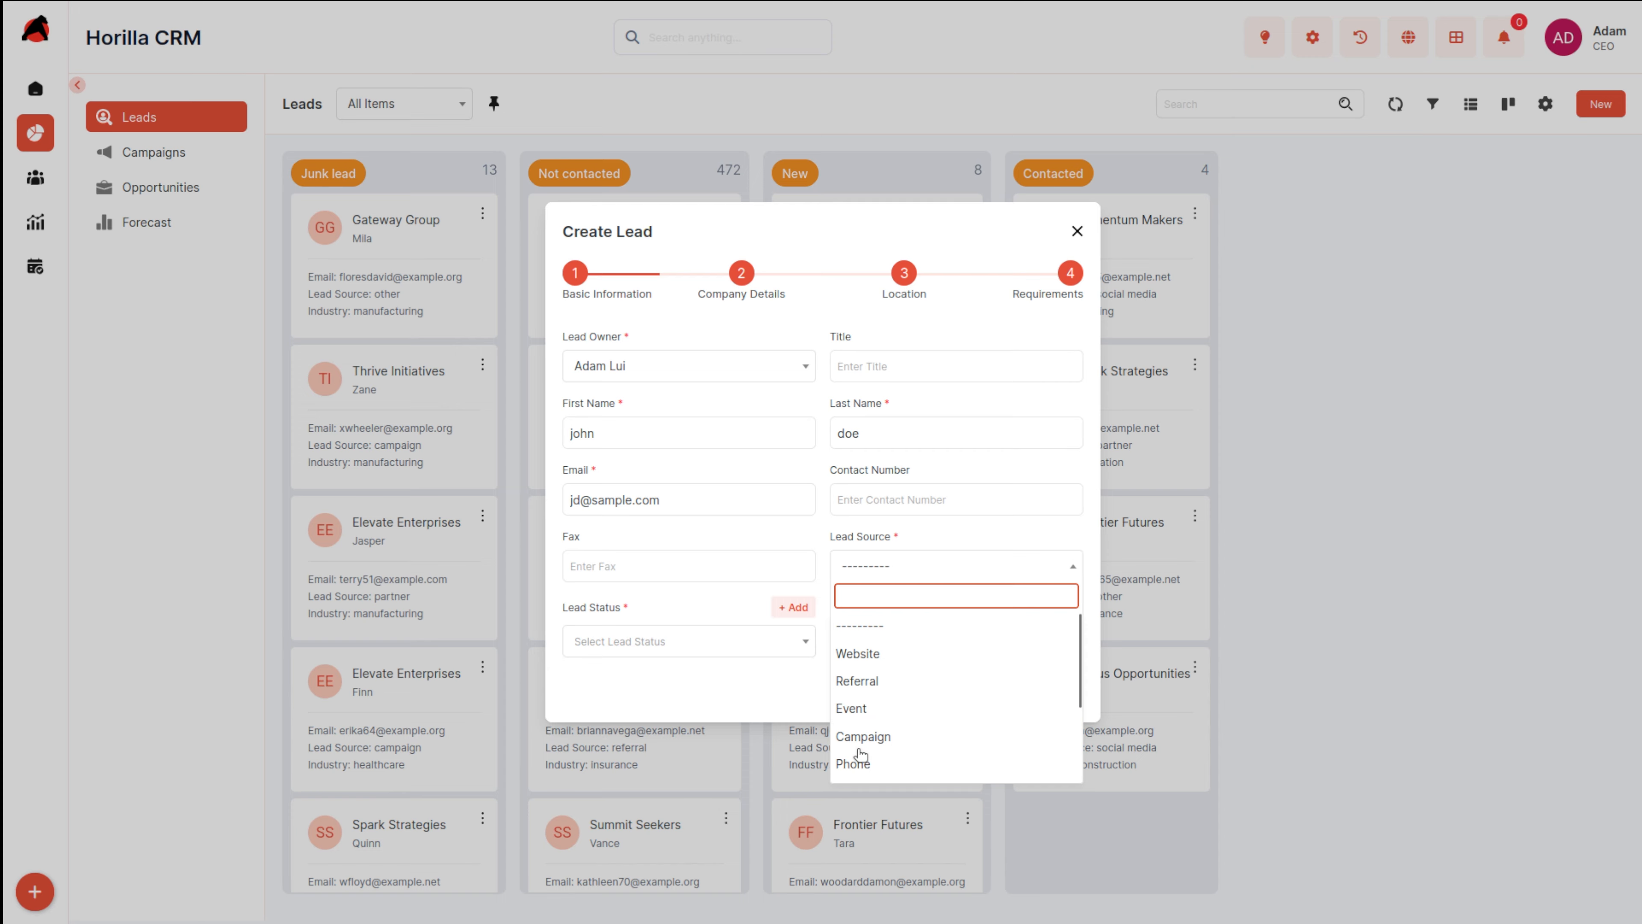
click(879, 653)
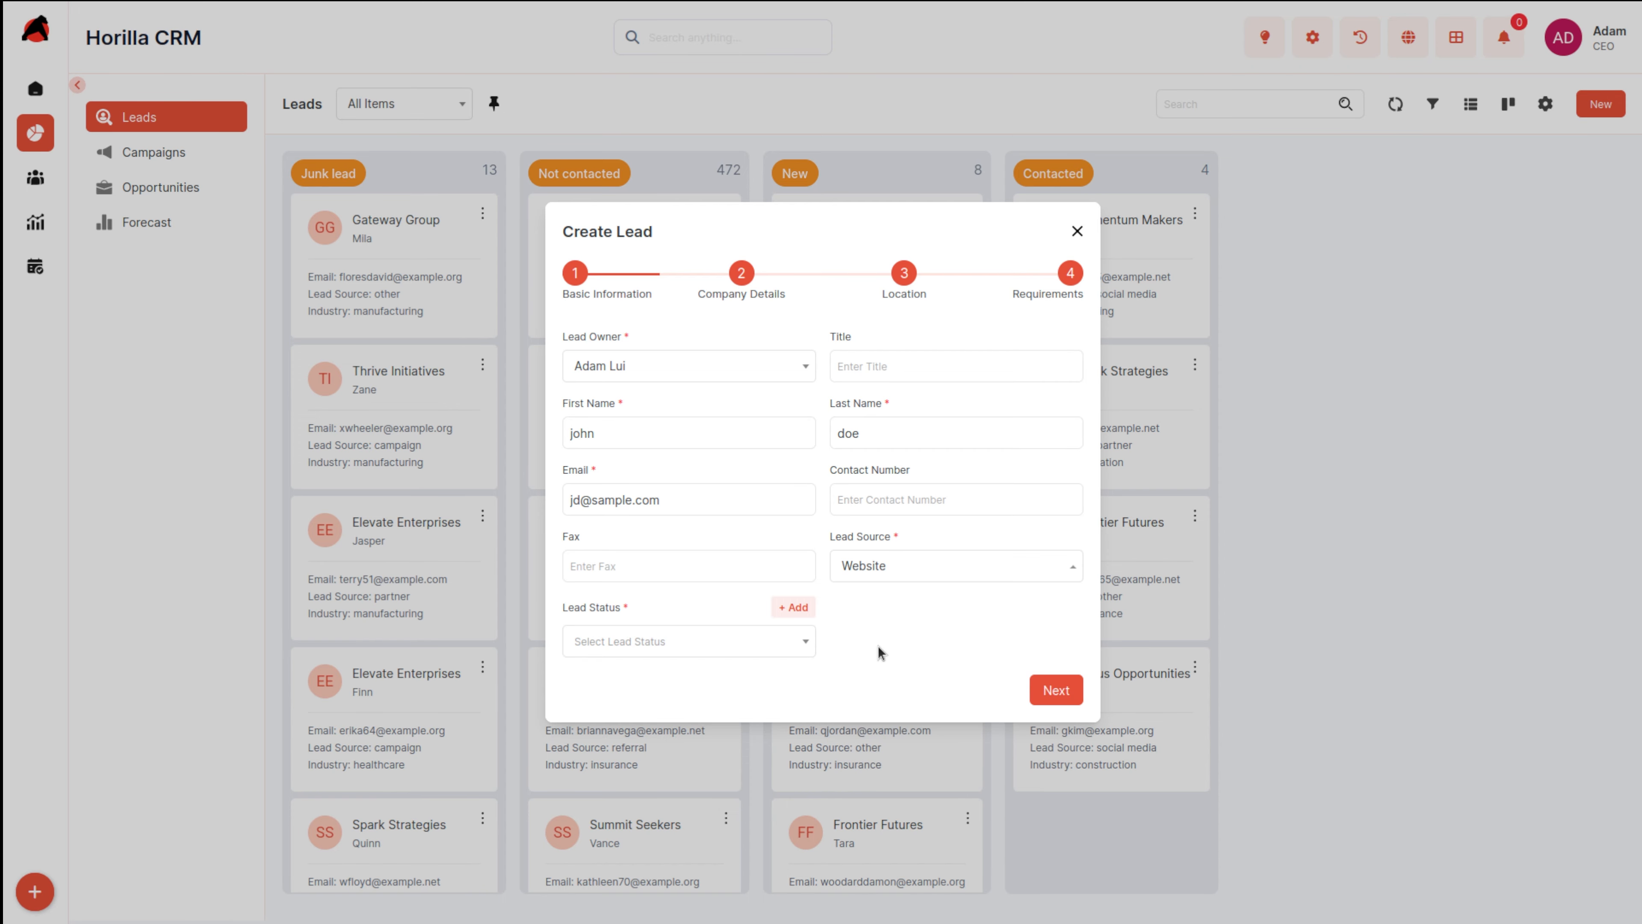
click(664, 645)
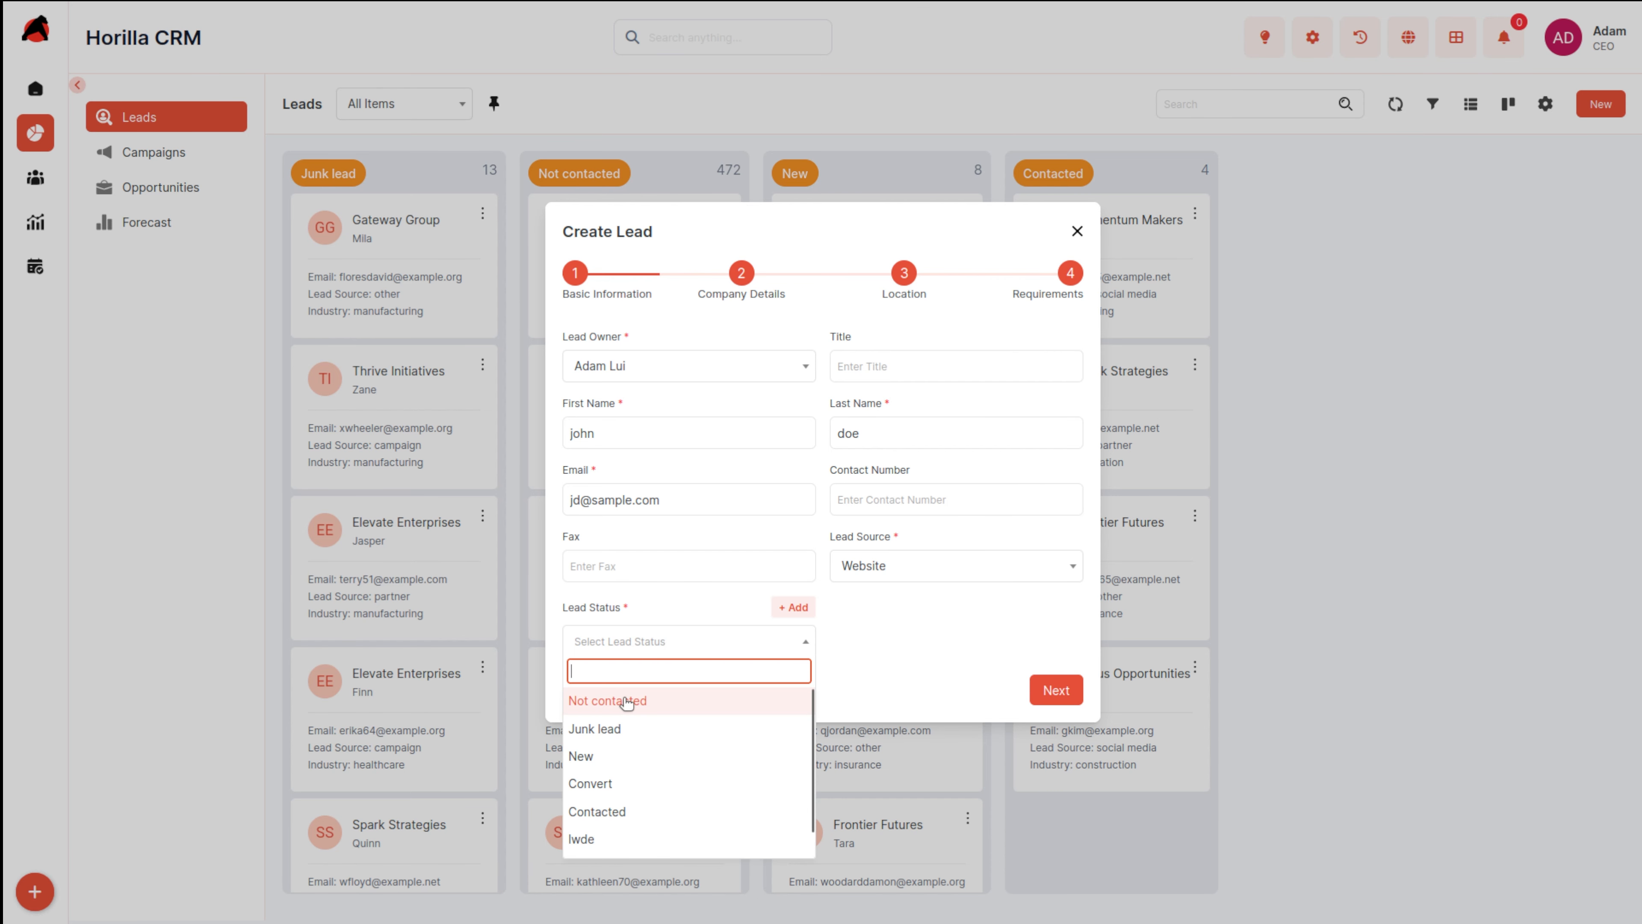
click(618, 757)
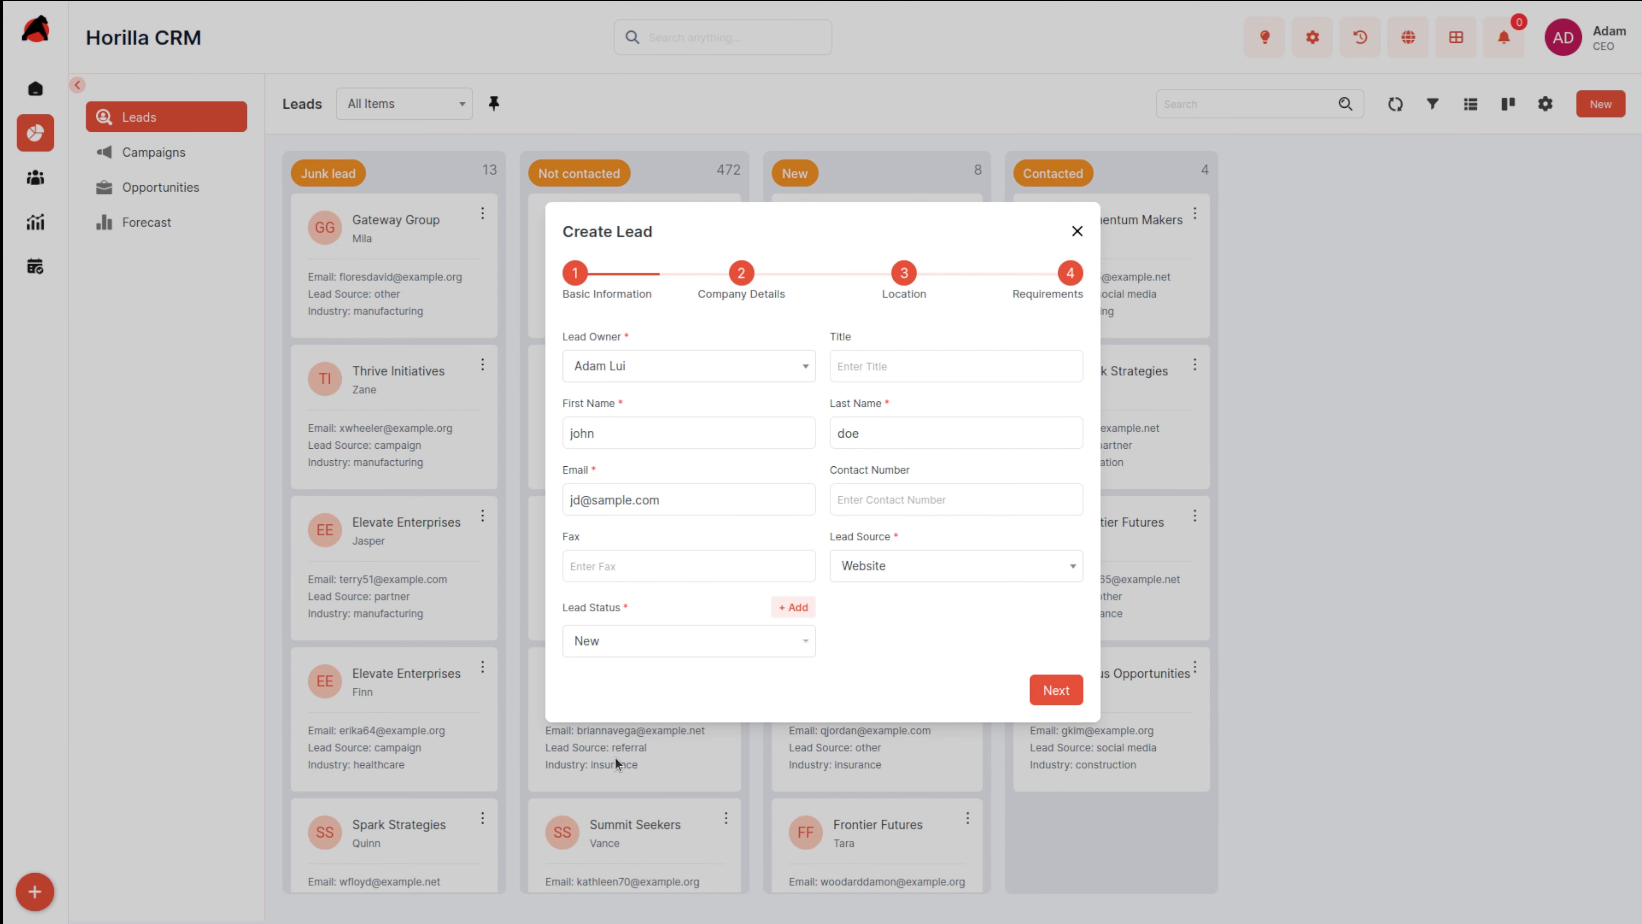
click(1052, 691)
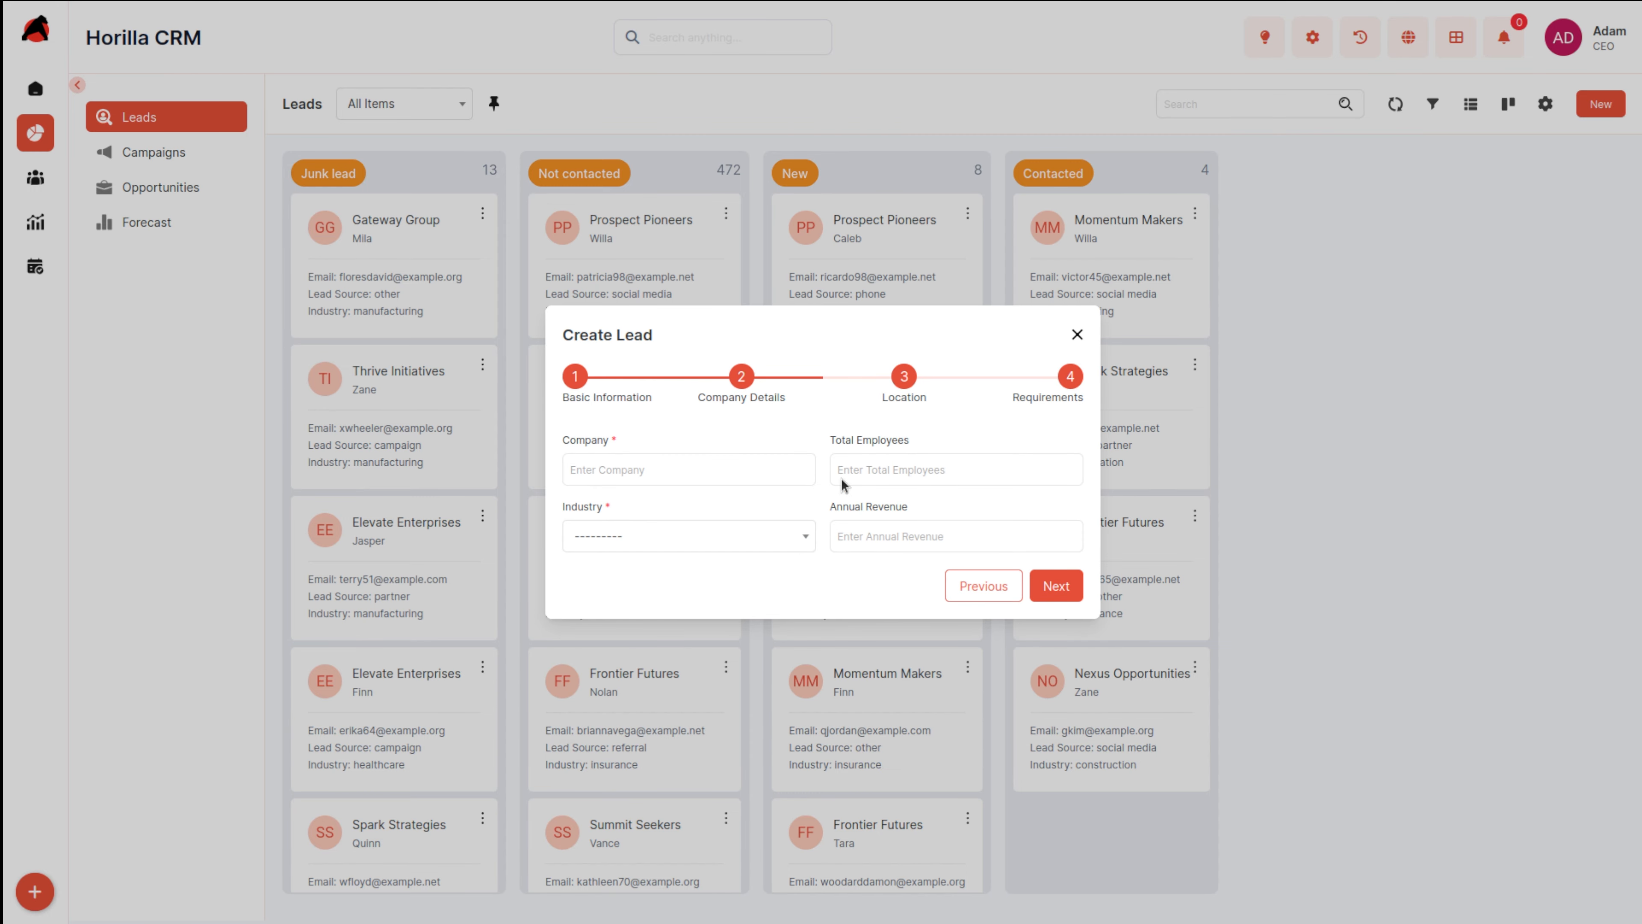
- Enter new as the company, choose Manufacturing as the industry, and continue to the location page
click(690, 464)
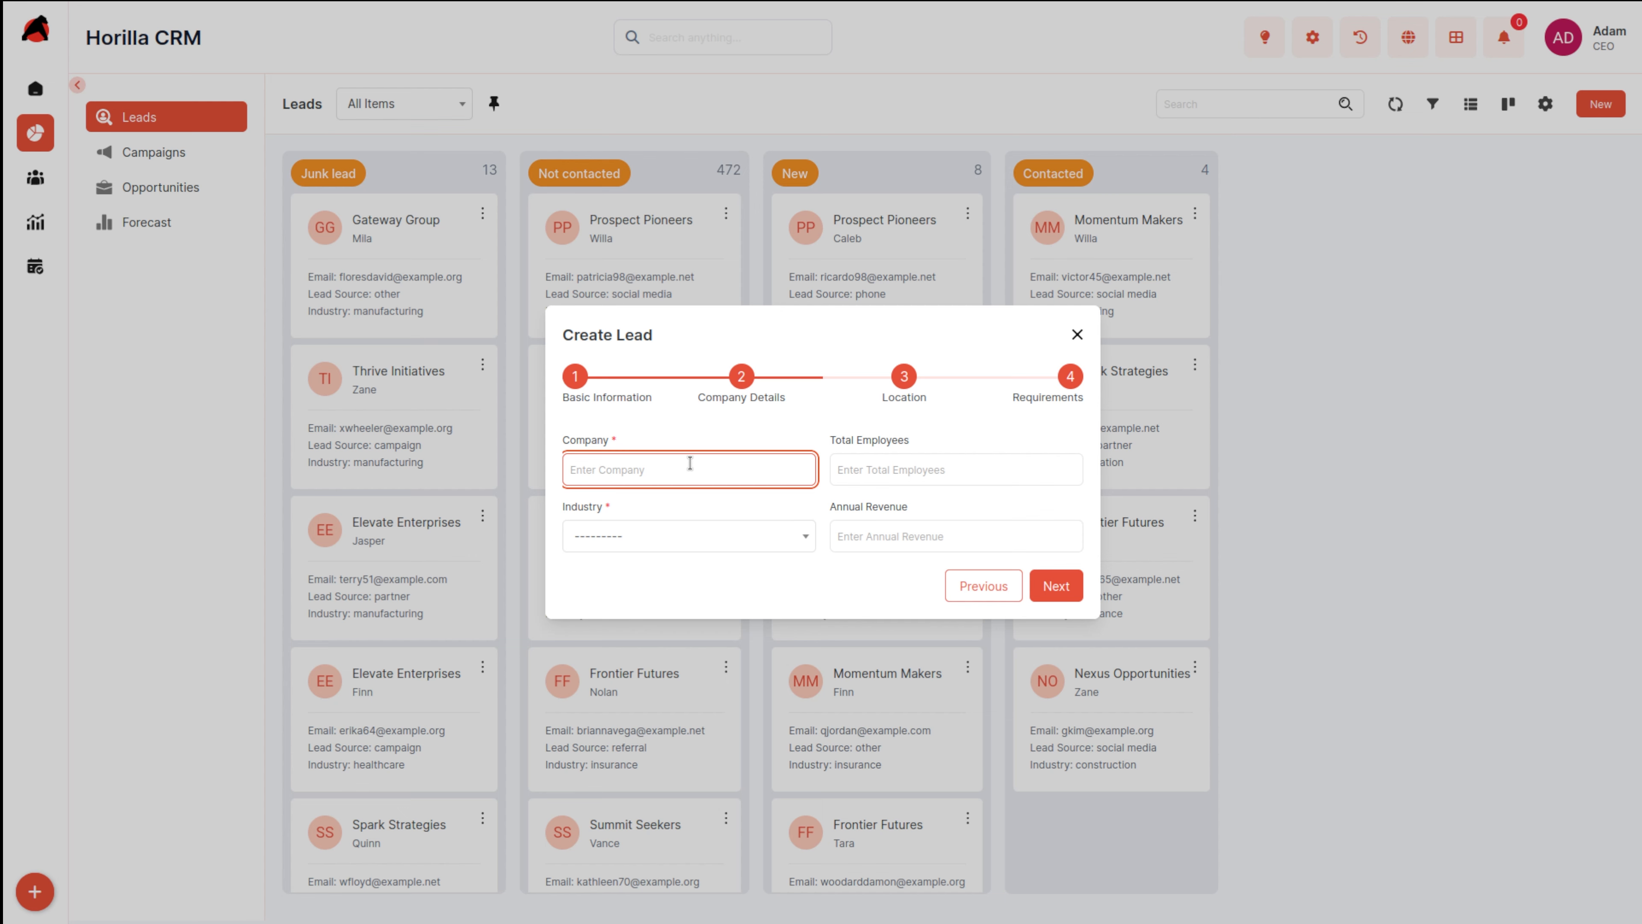
text(new)
click(719, 548)
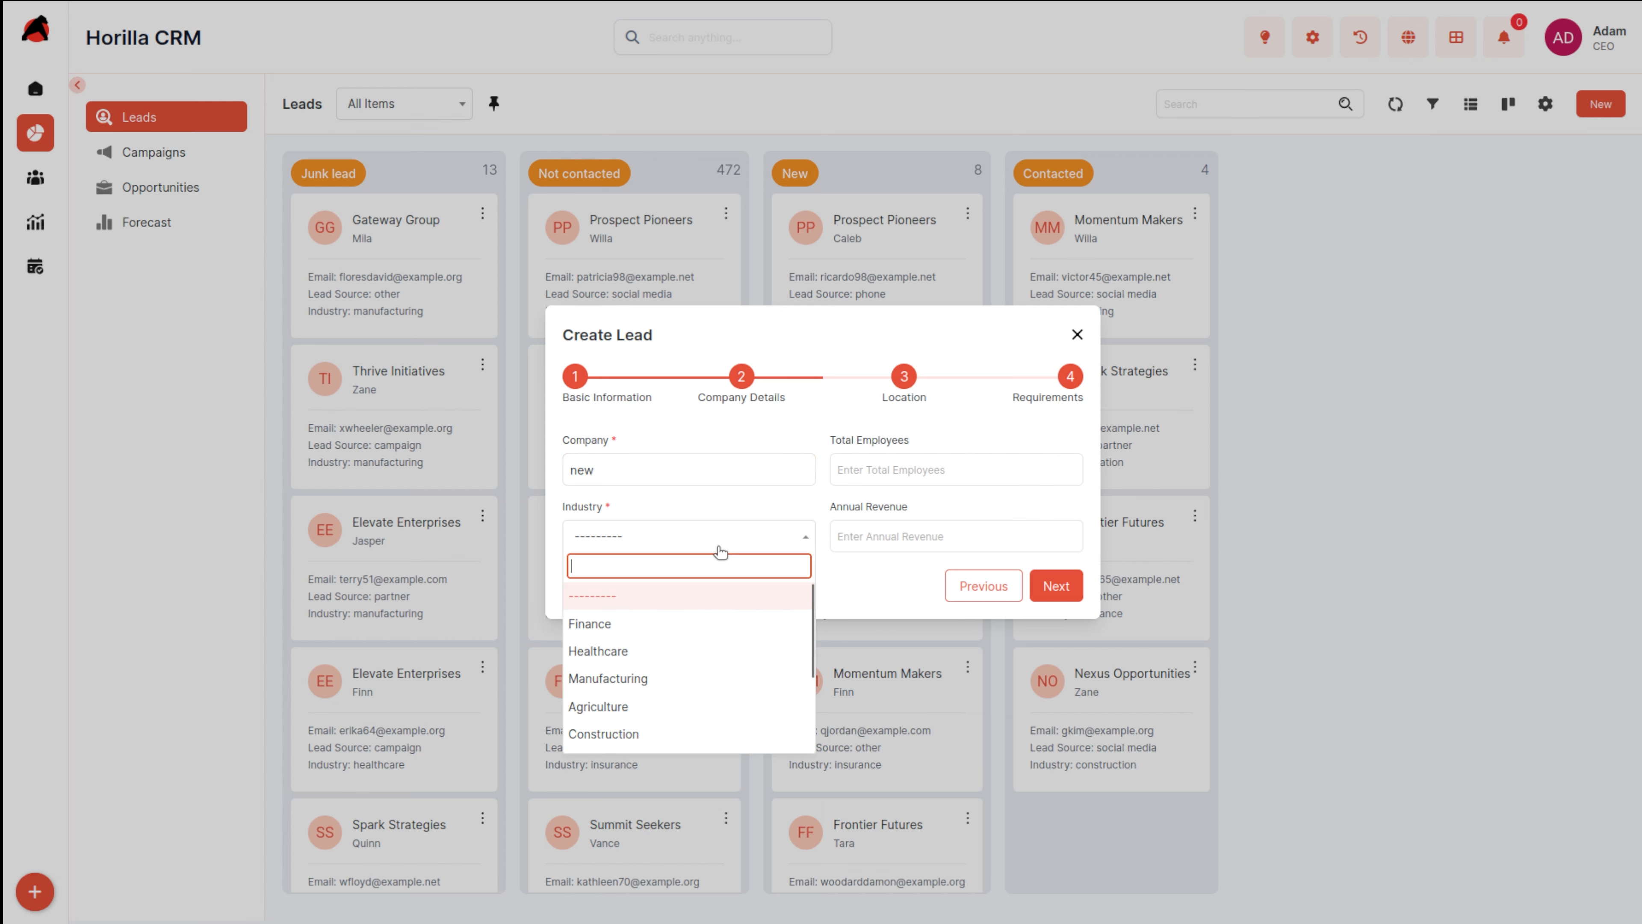
click(611, 680)
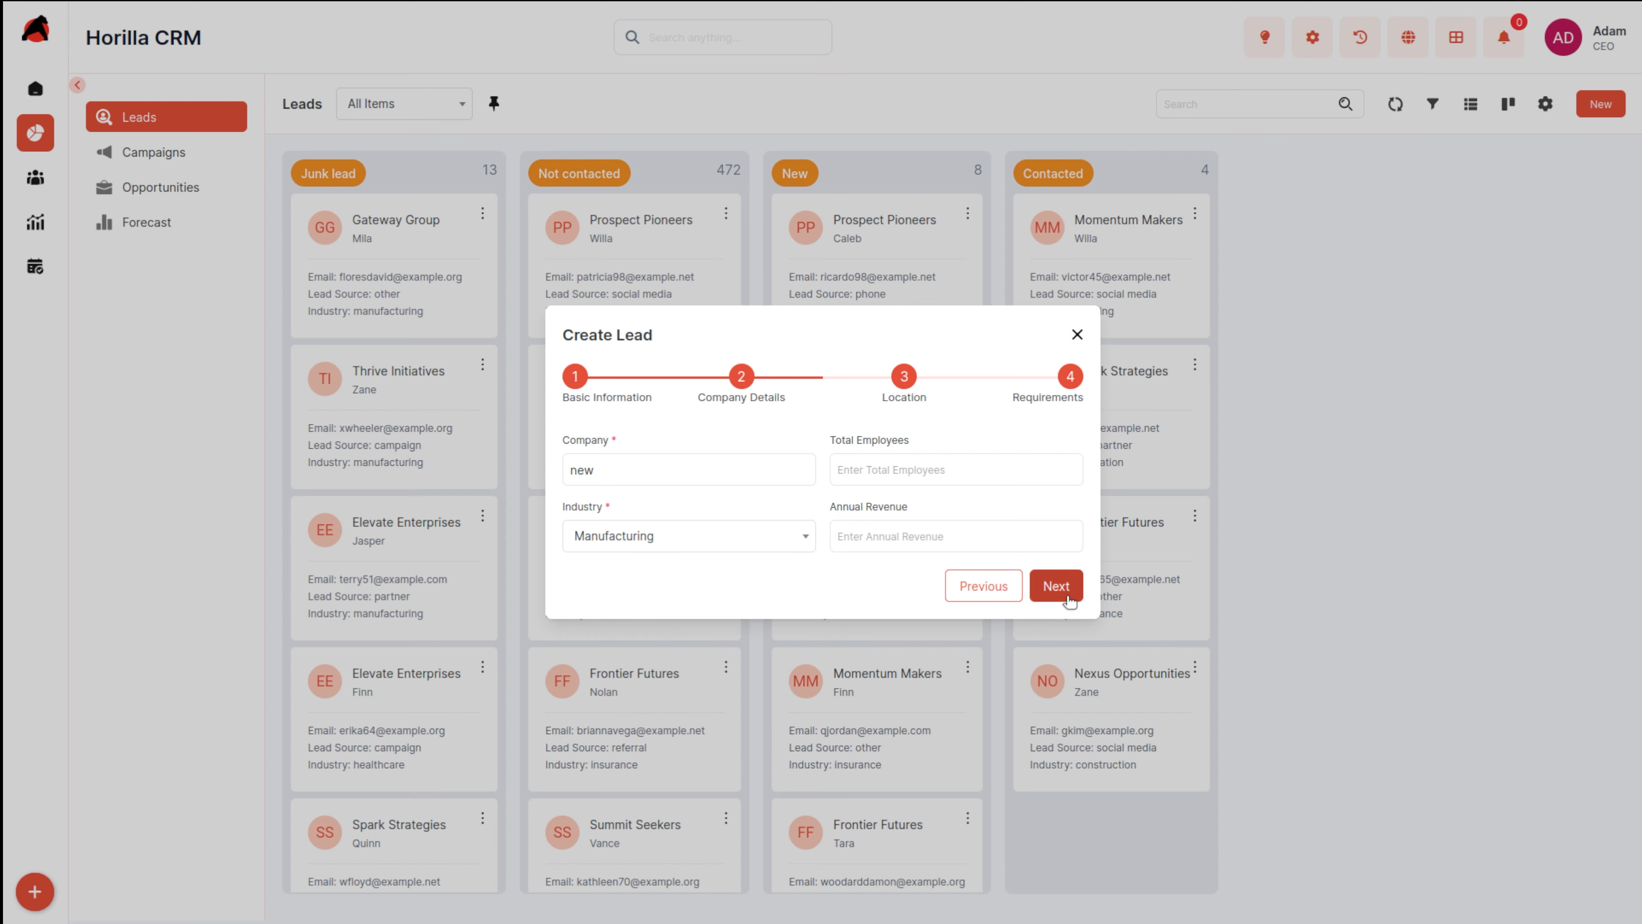
click(1049, 587)
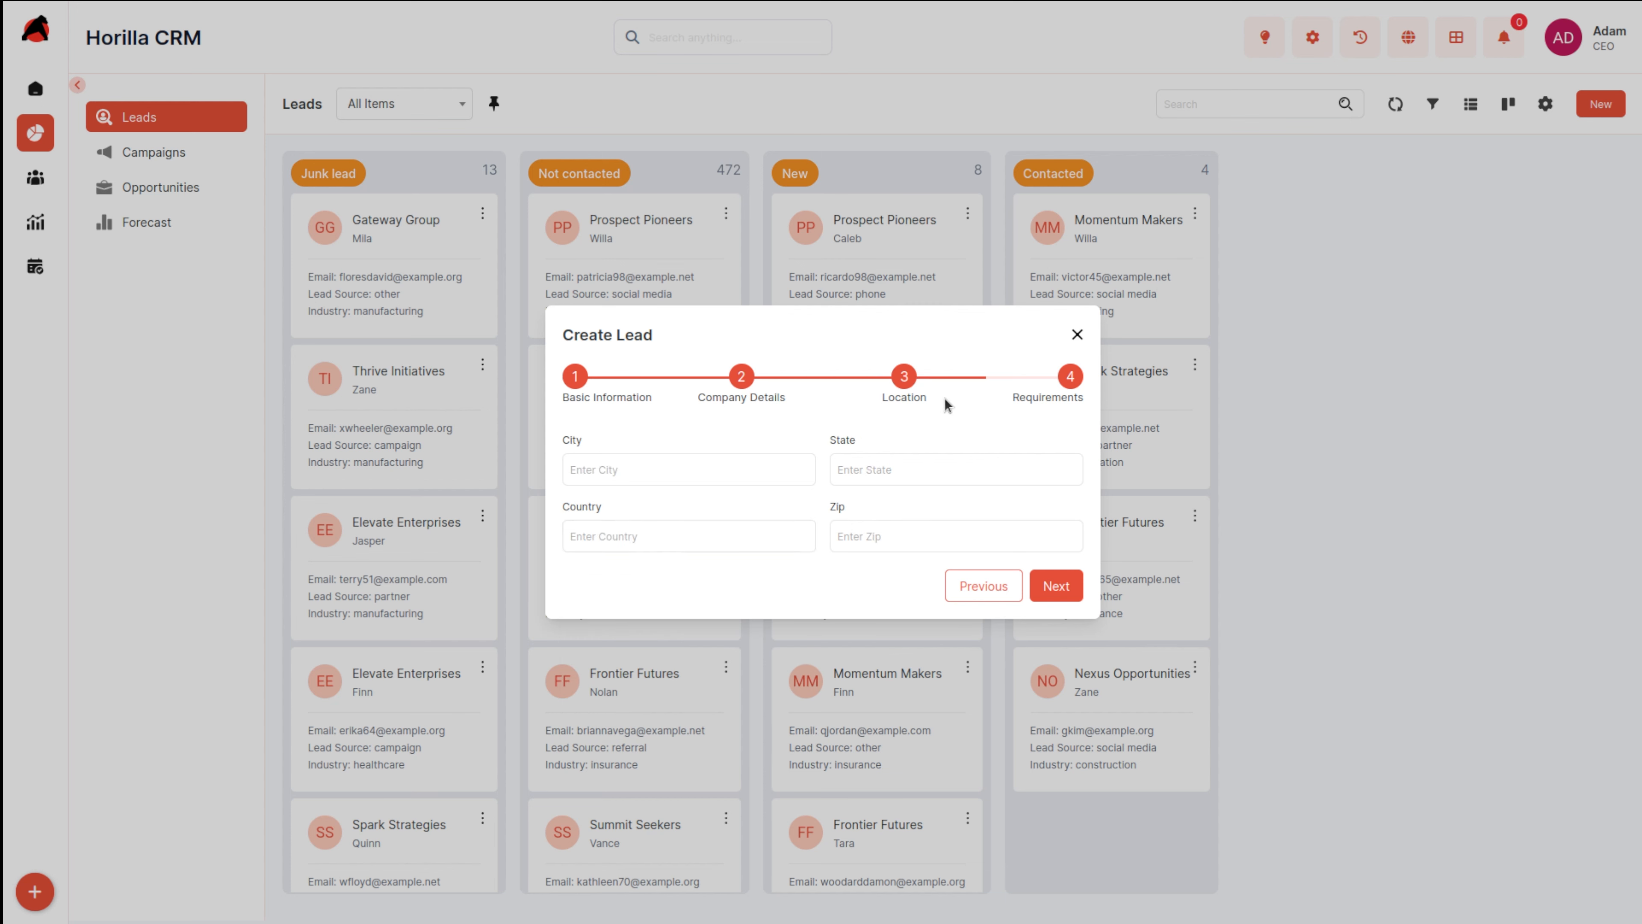
- Save the new lead with location and requirements left blank, and check its card at the end of the New column
click(1050, 587)
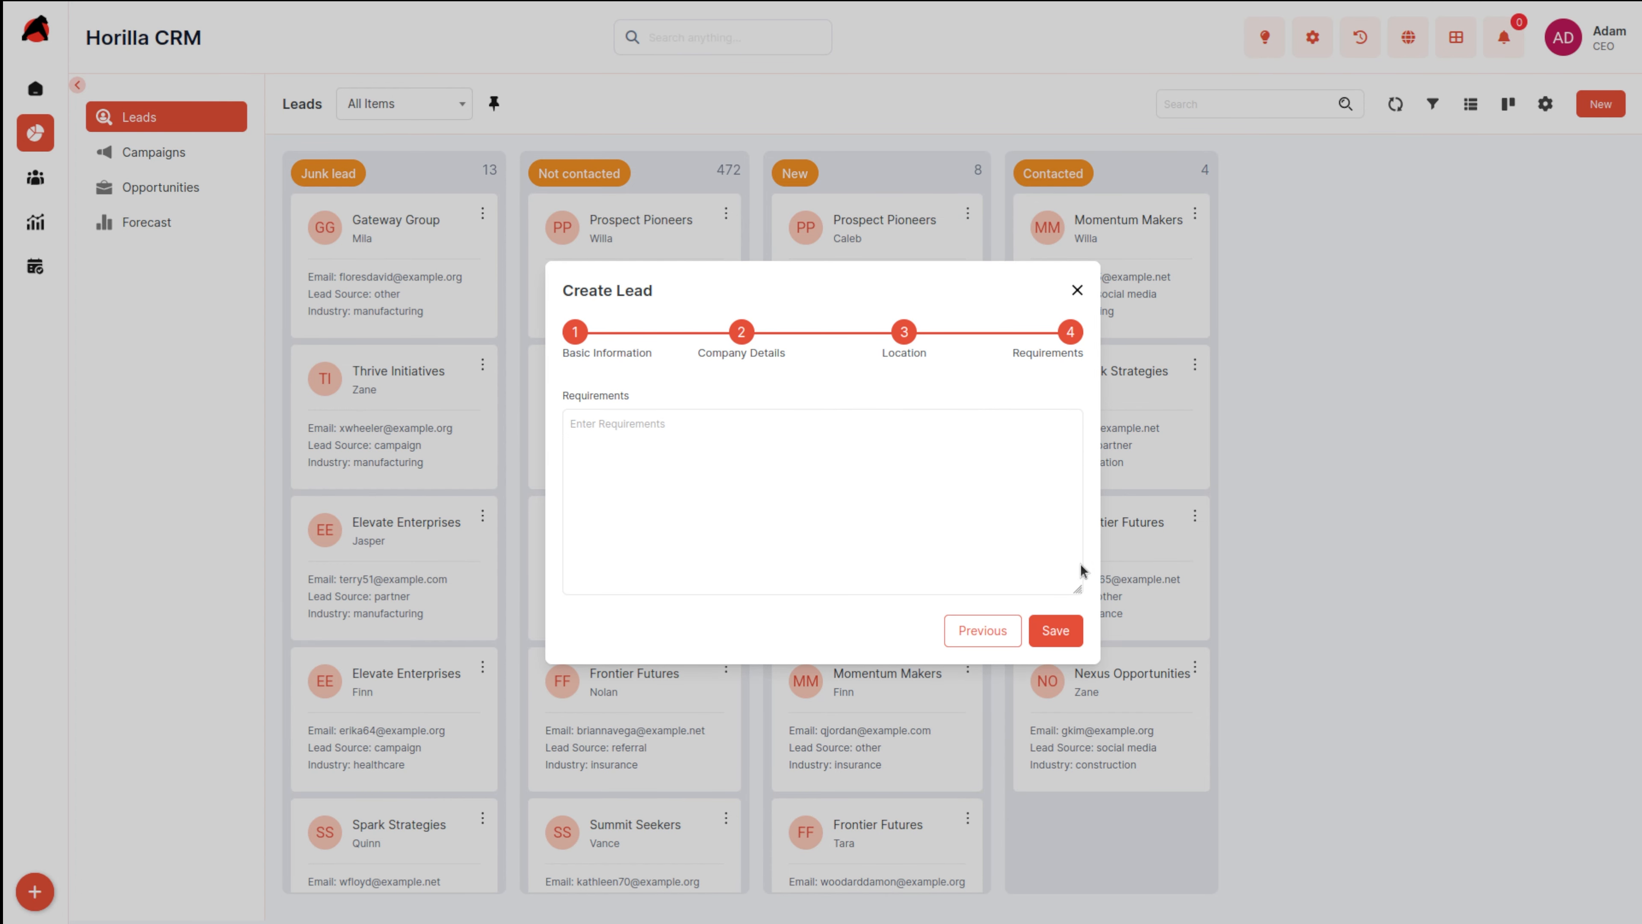
click(1055, 631)
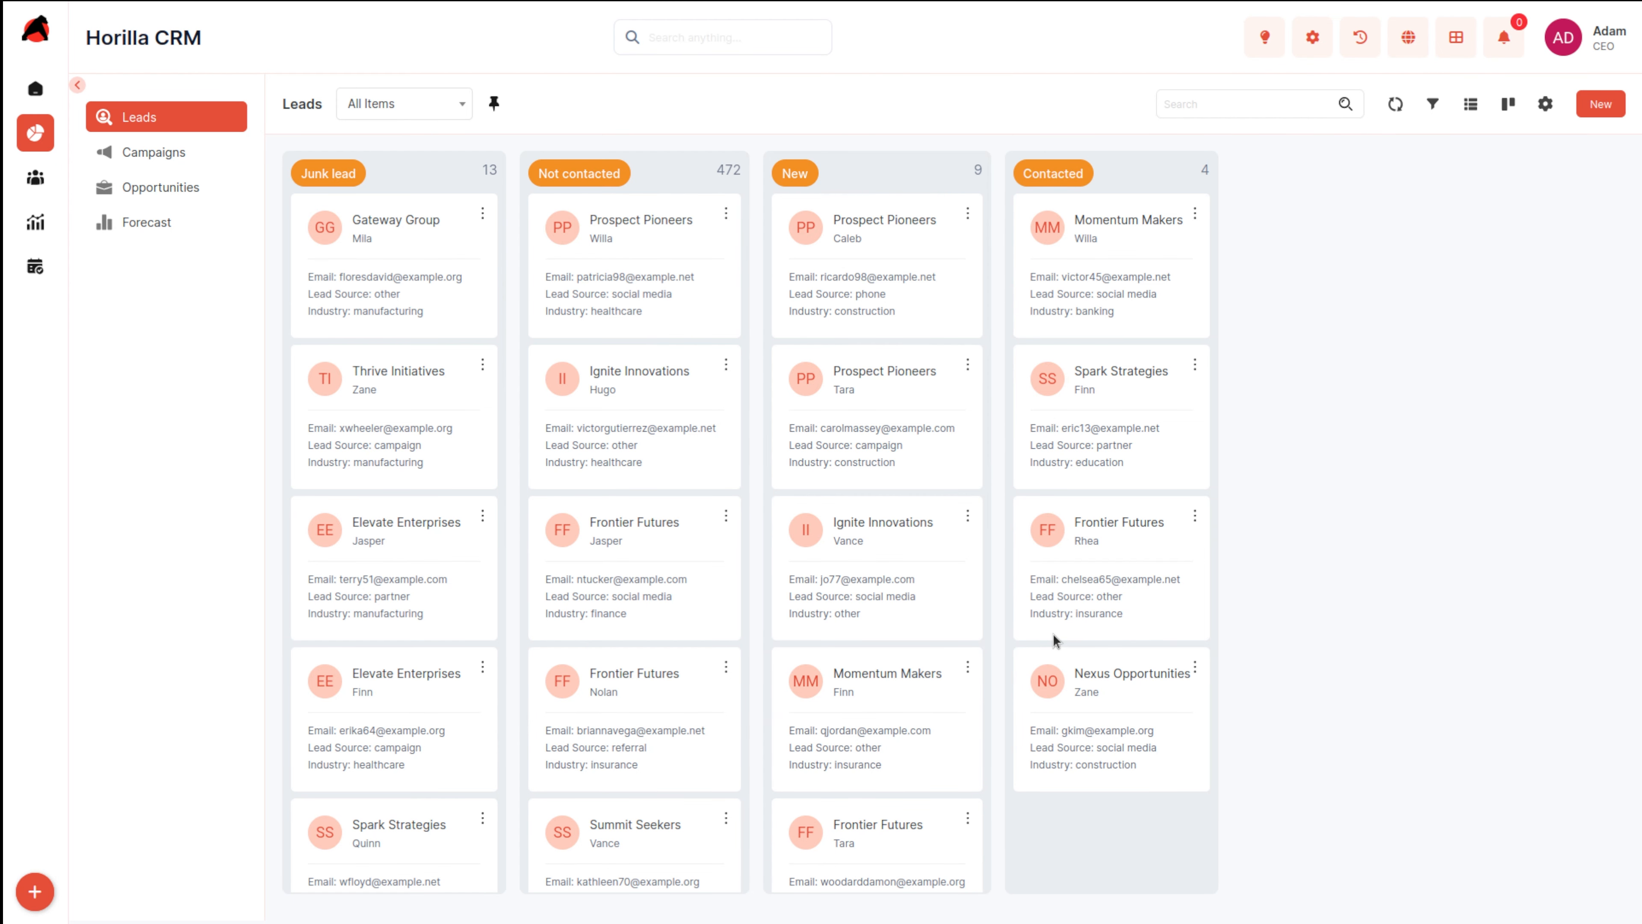
scroll(934, 835, down, 5)
scroll(935, 837, down, 4)
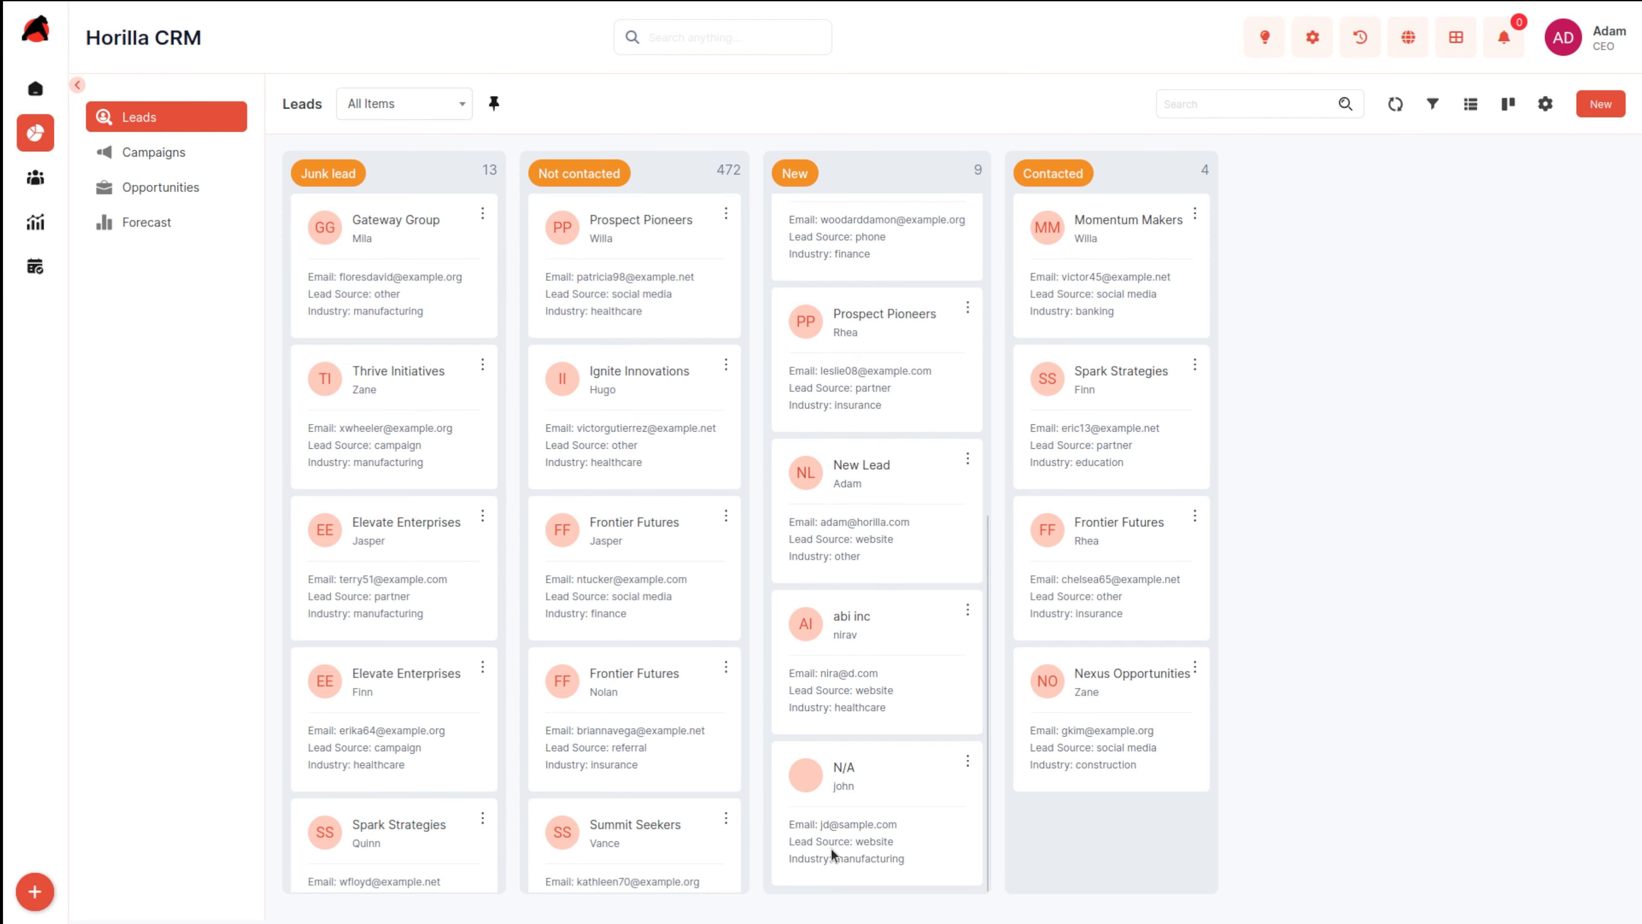
- Open the Gateway Group lead from the Junk lead column and change its status to Not contacted
scroll(868, 829, up, 5)
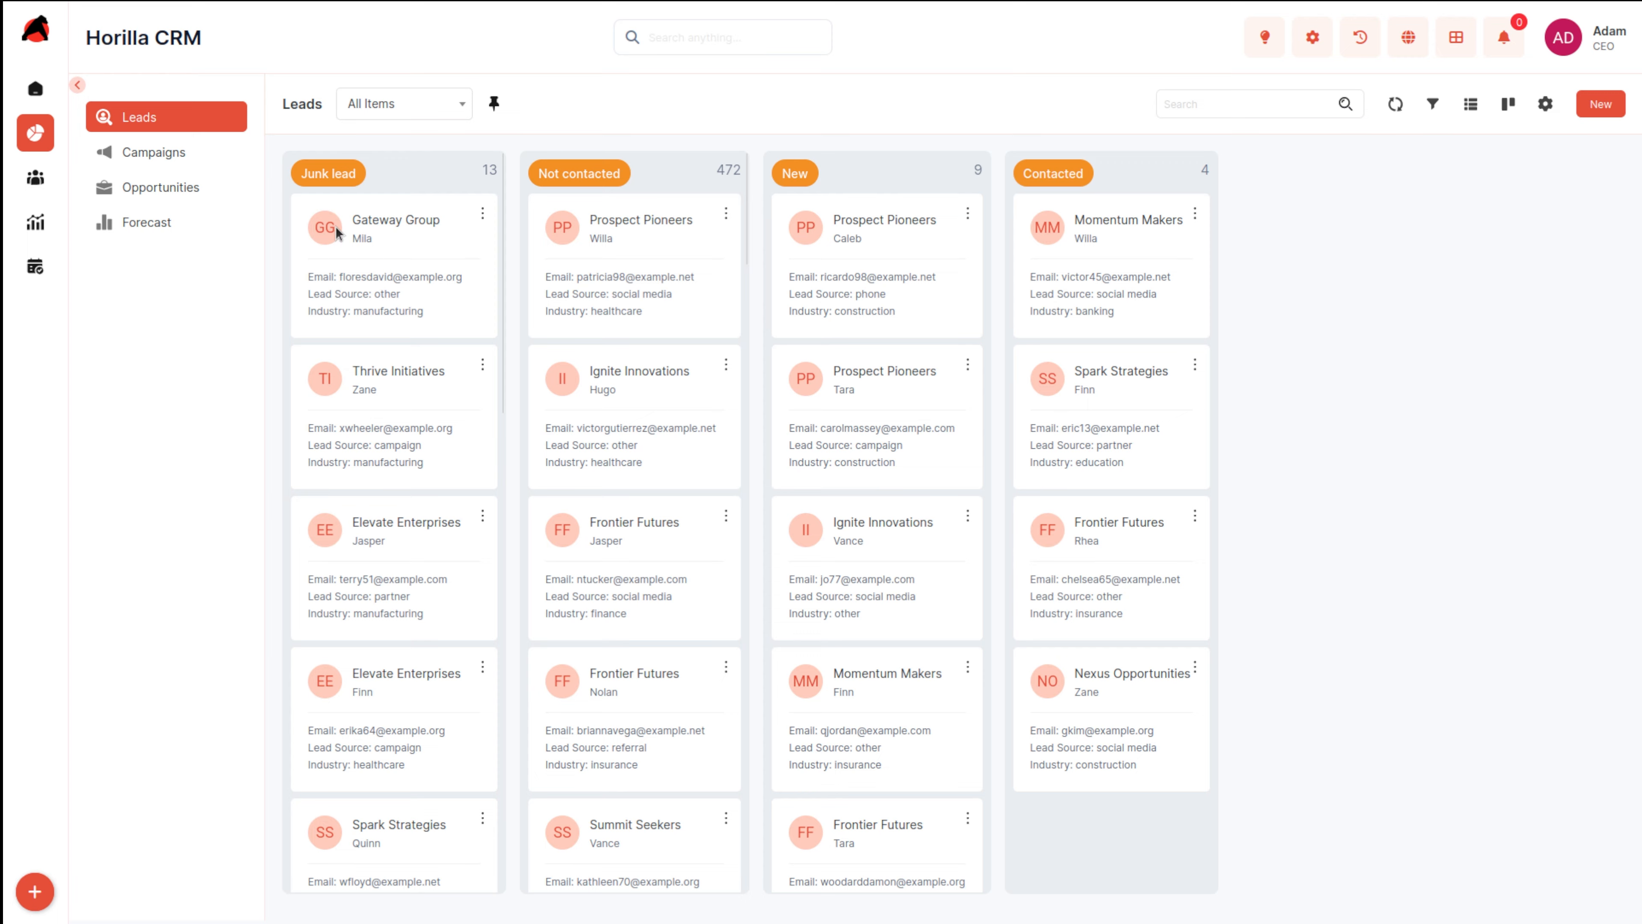
click(394, 221)
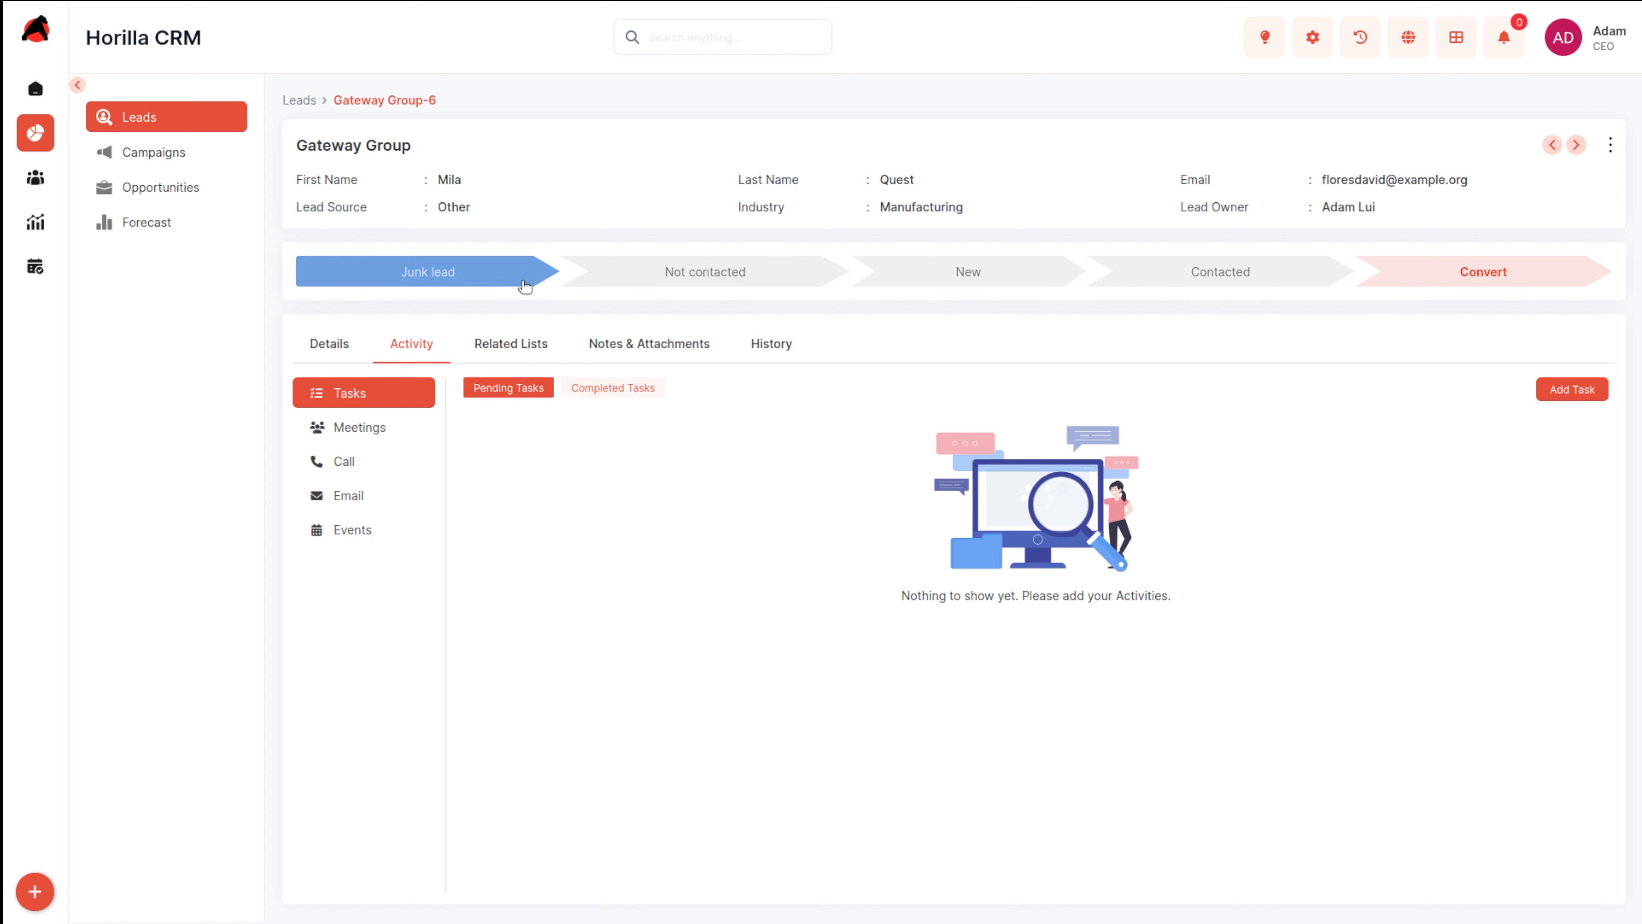
click(707, 272)
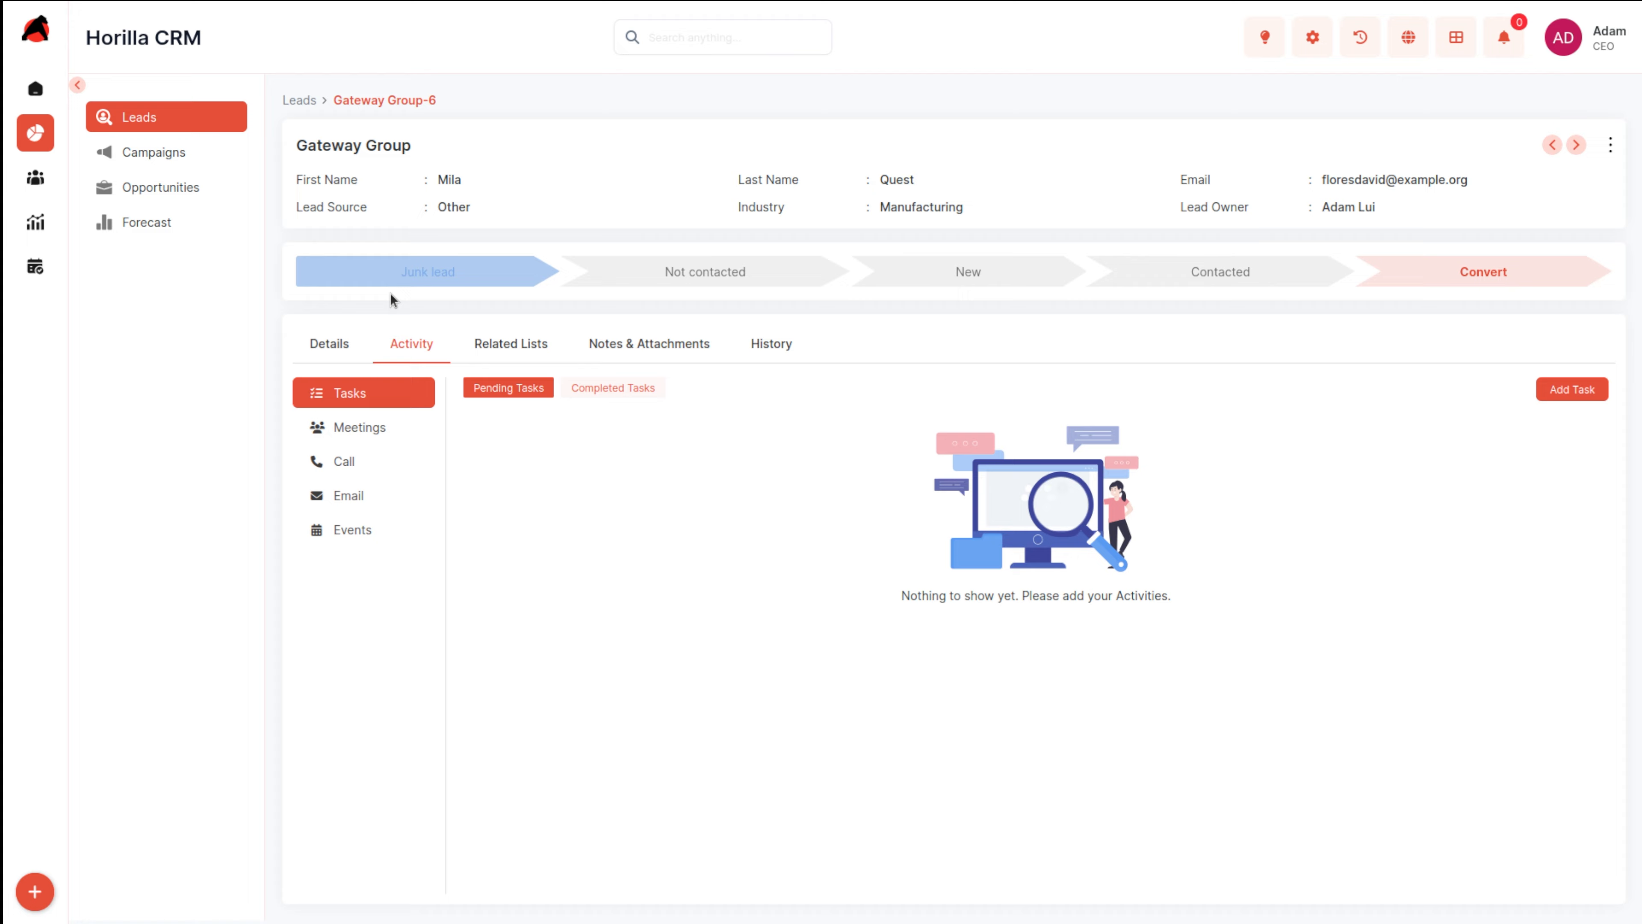
click(726, 278)
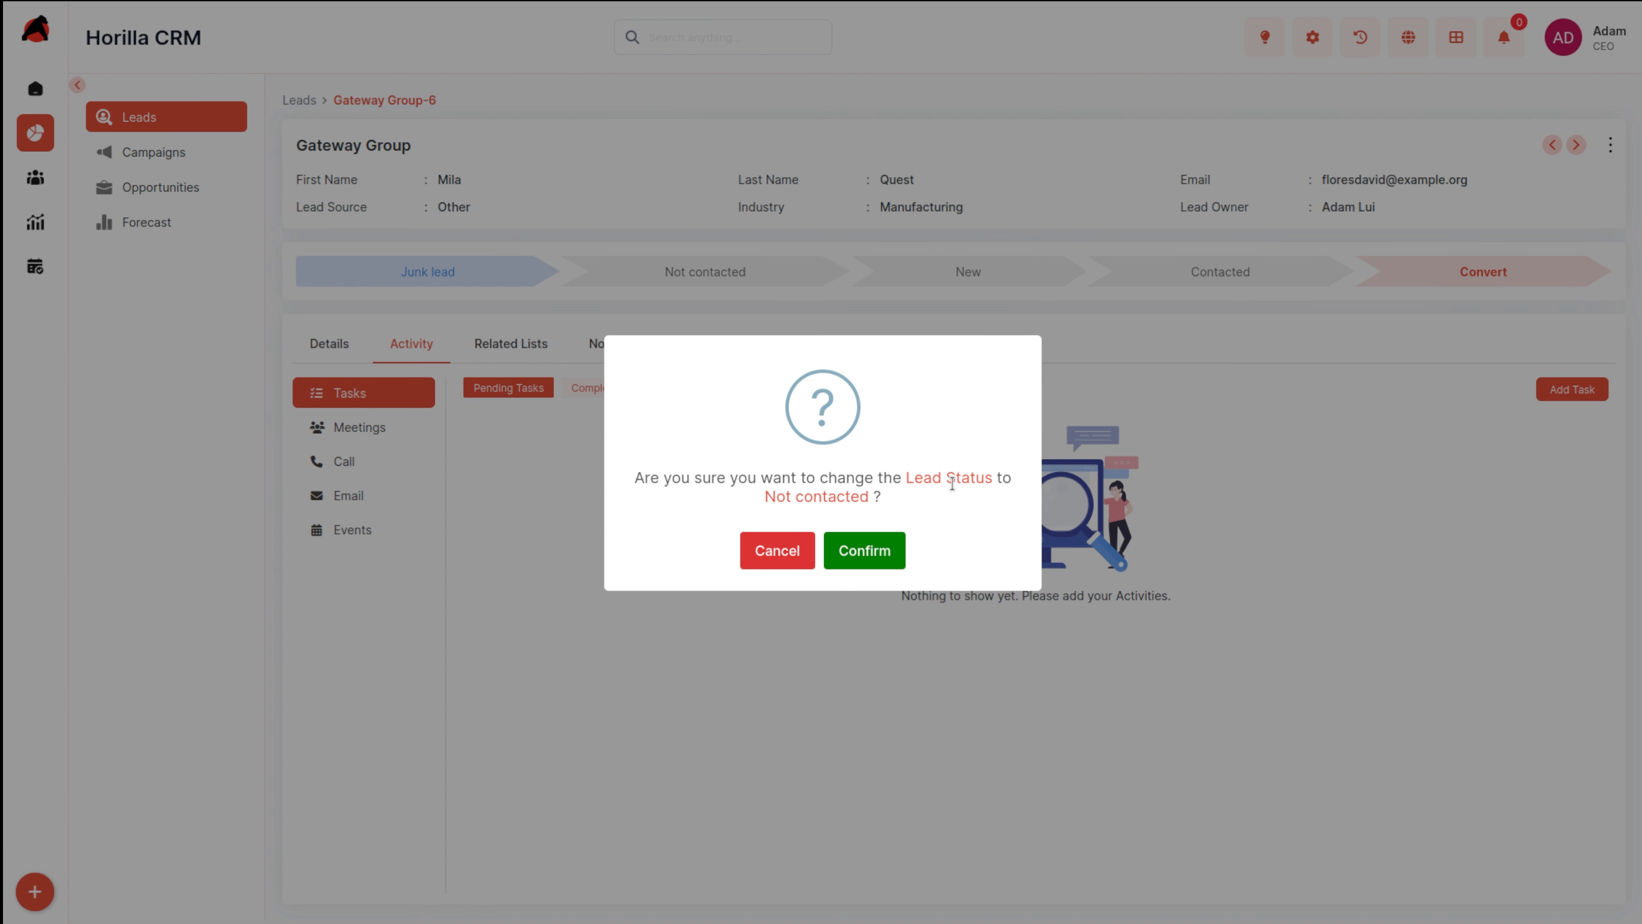
click(857, 553)
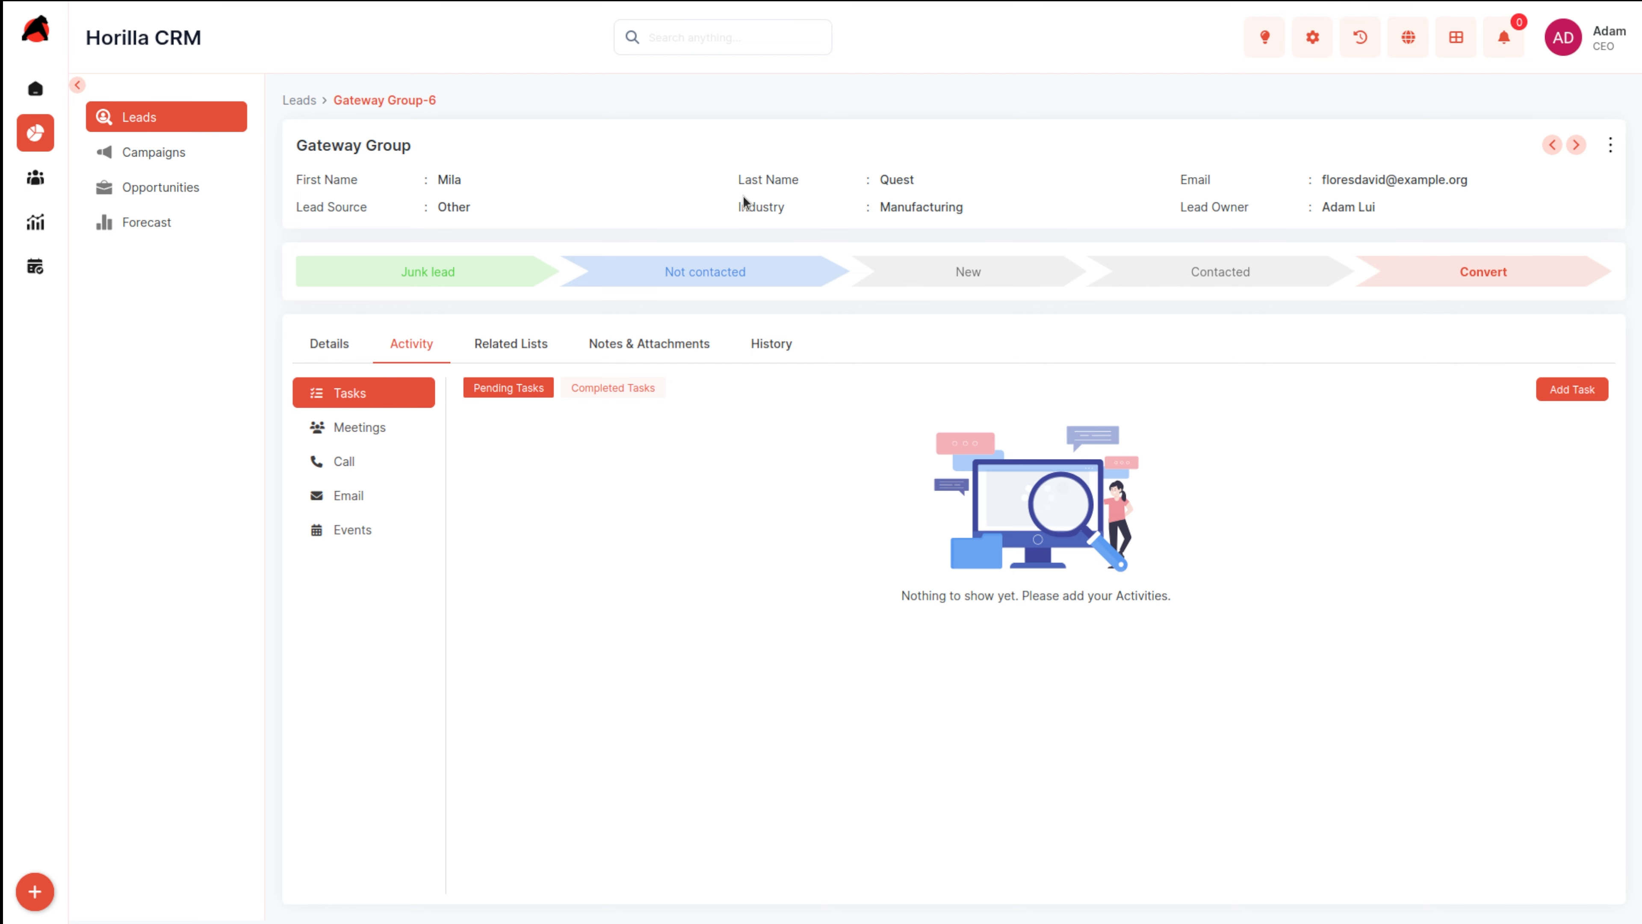
- Advance the Gateway Group lead's status to New
click(994, 272)
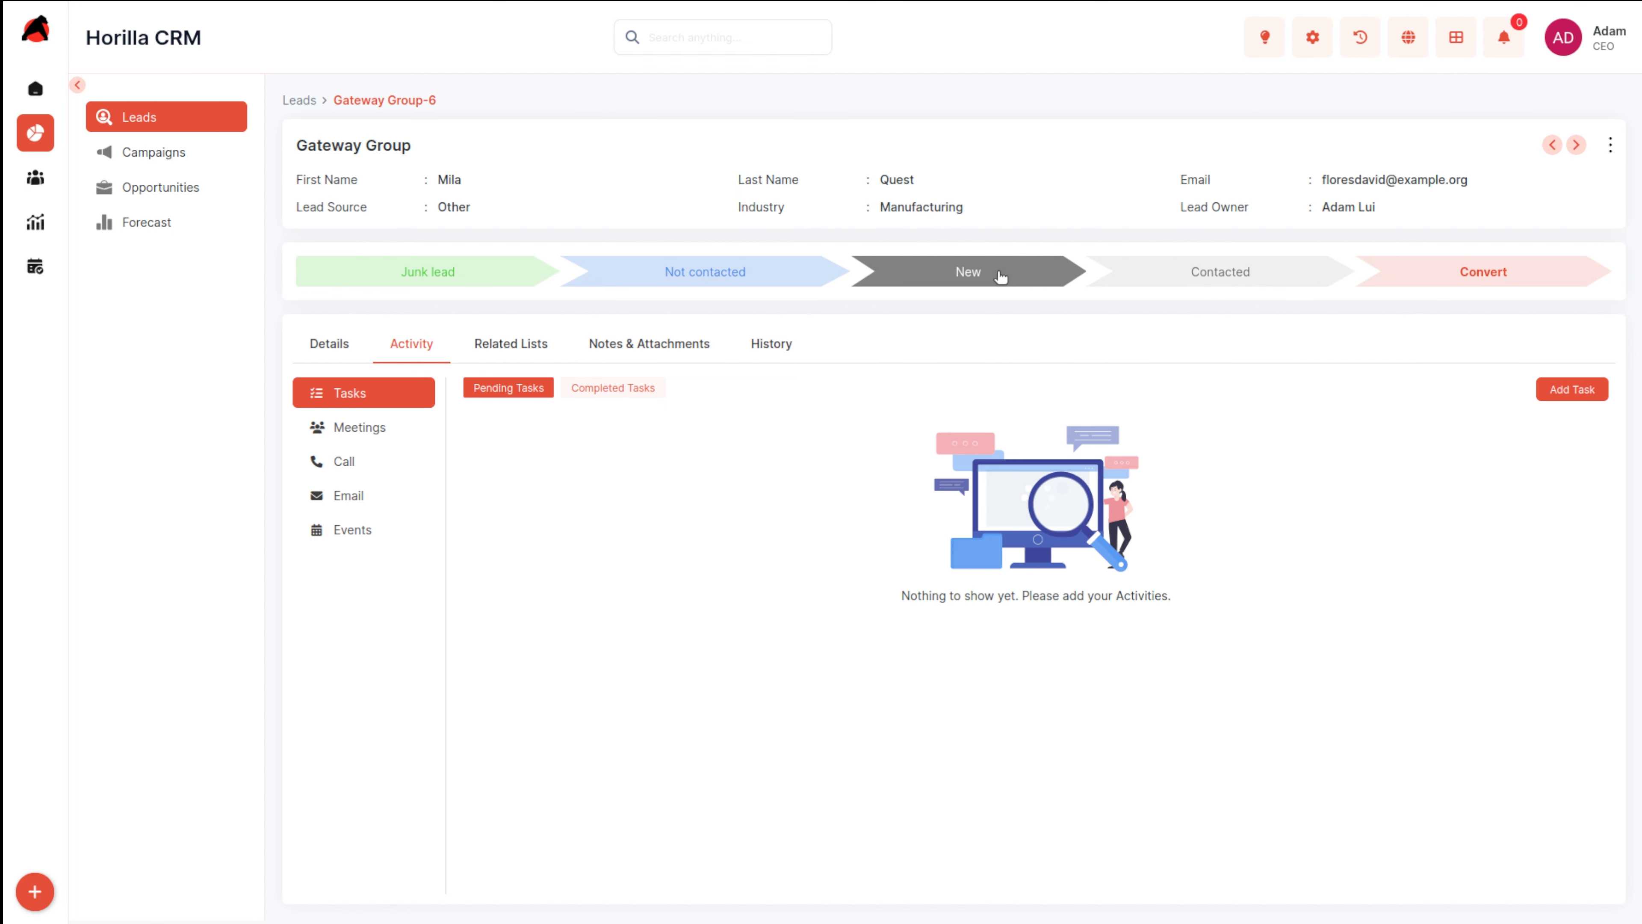